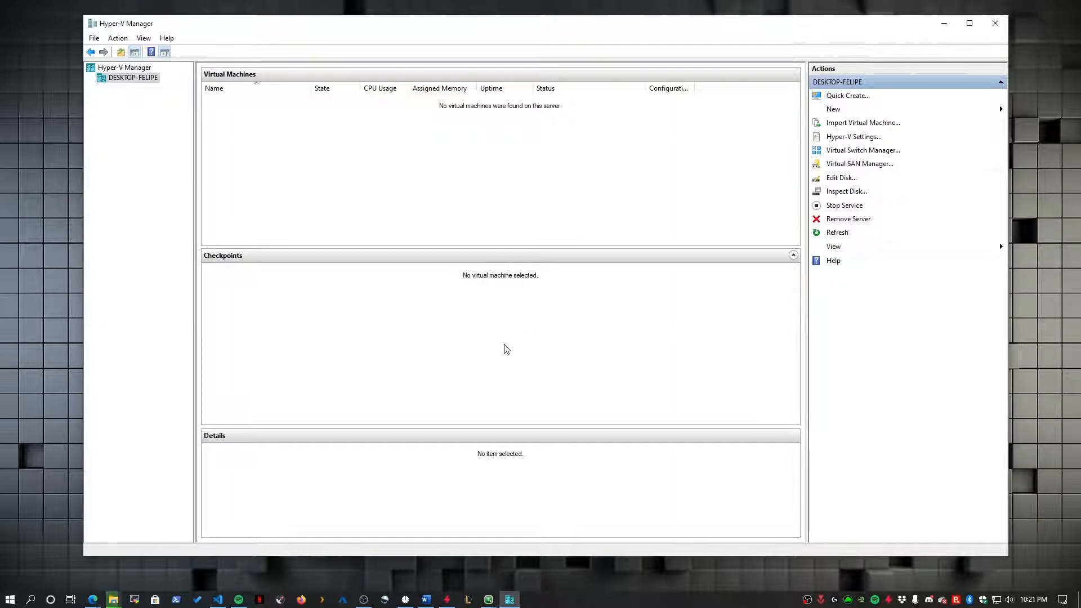
- Bring up the Win+X power-user menu from the Start button, reopening it after dismissing it once
{"action": "right_click", "coordinate": [9, 599]}
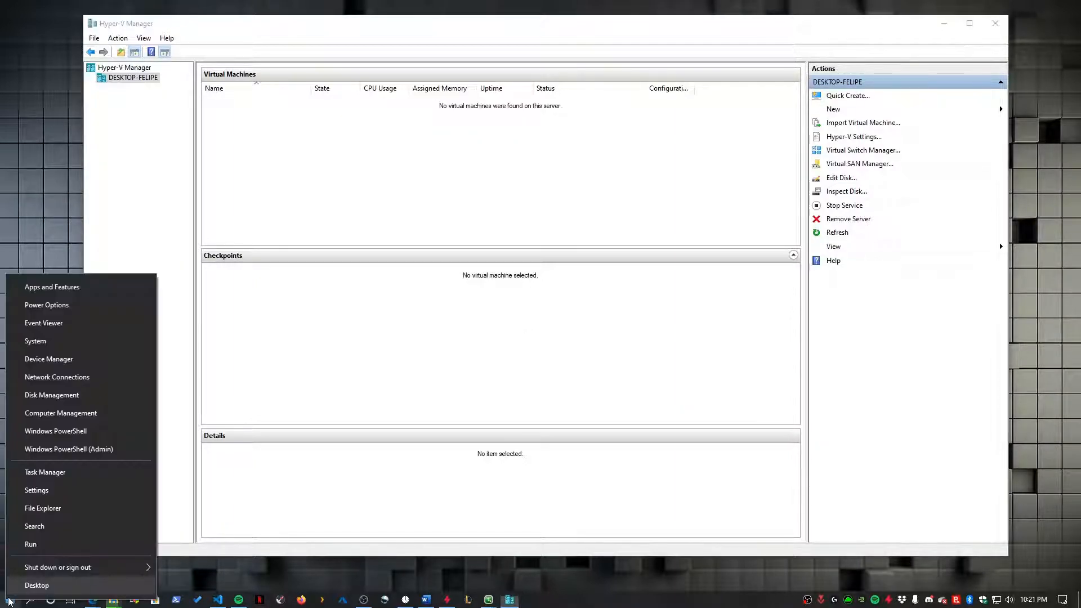
{"action": "left_click", "coordinate": [281, 355]}
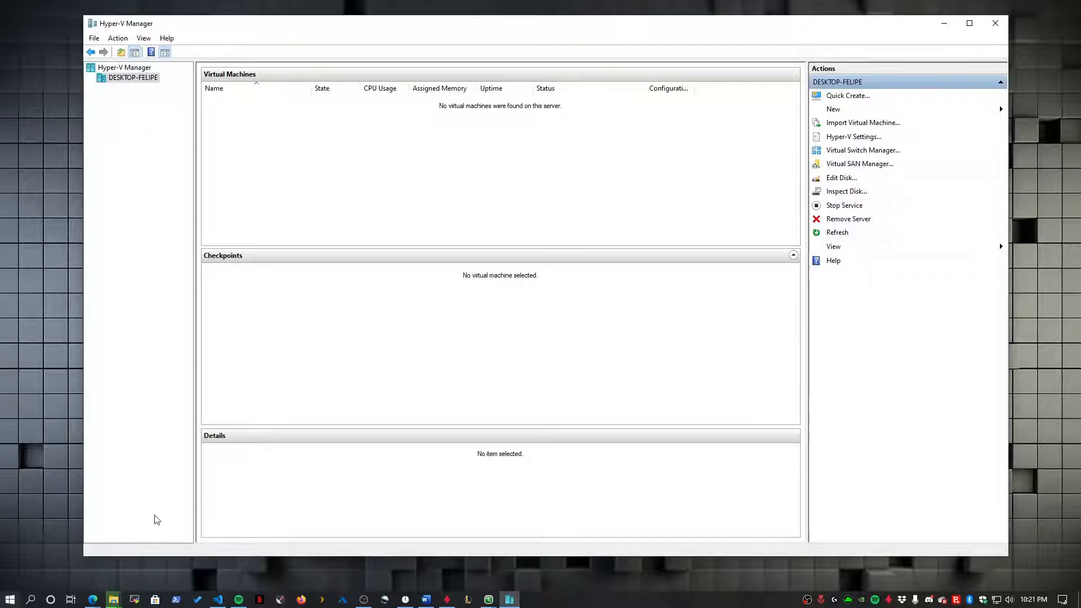
{"action": "right_click", "coordinate": [11, 601]}
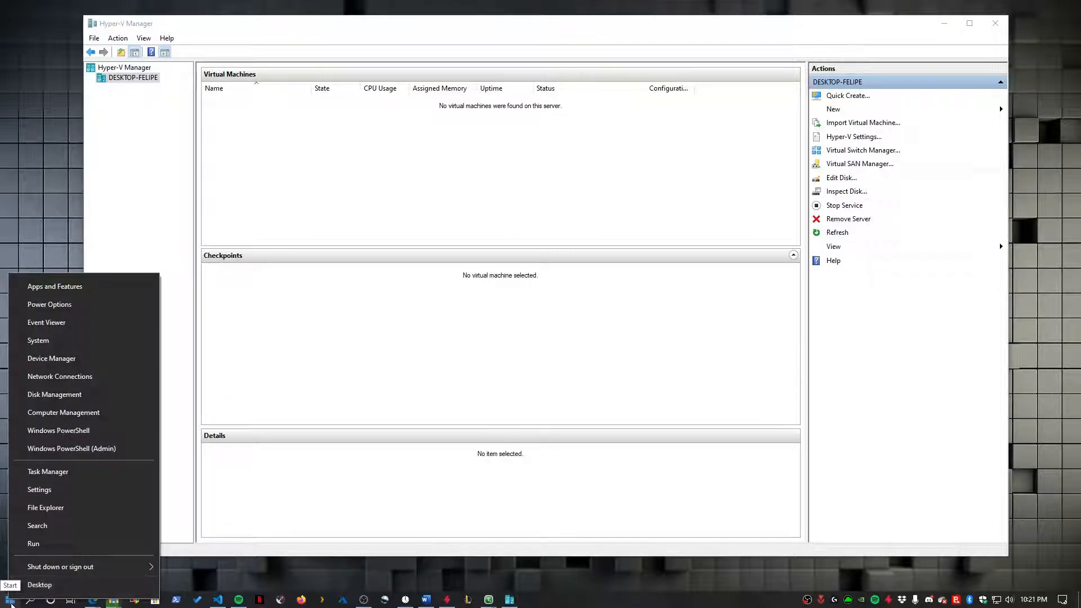
- Check the About page confirms Windows 10 Pro, then return to the Hyper-V article in Edge
{"action": "left_click", "coordinate": [39, 340]}
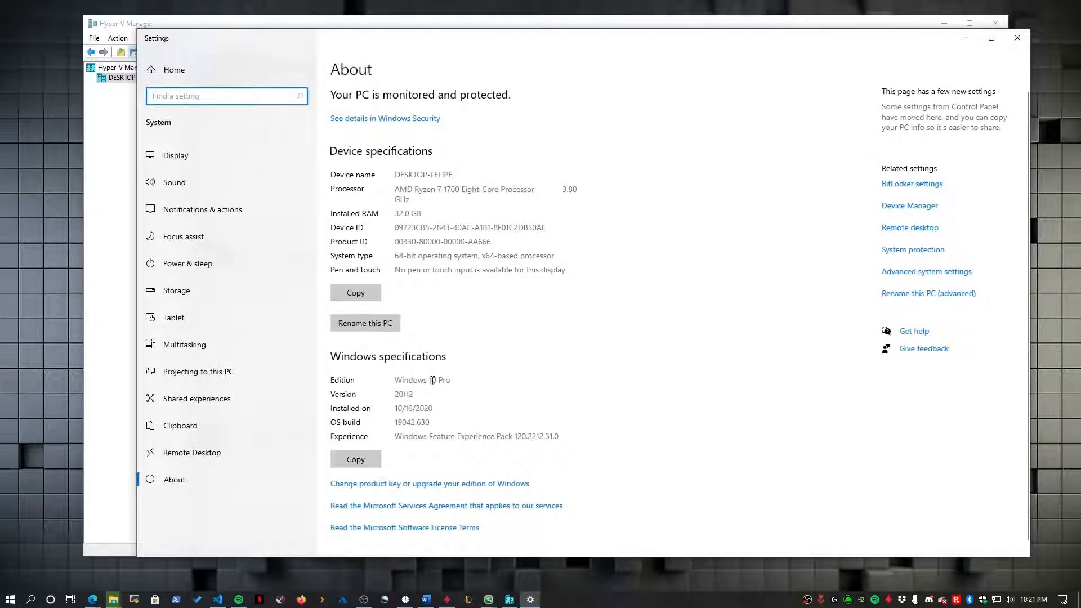
{"action": "left_click_drag", "start_coordinate": [463, 378], "coordinate": [405, 382]}
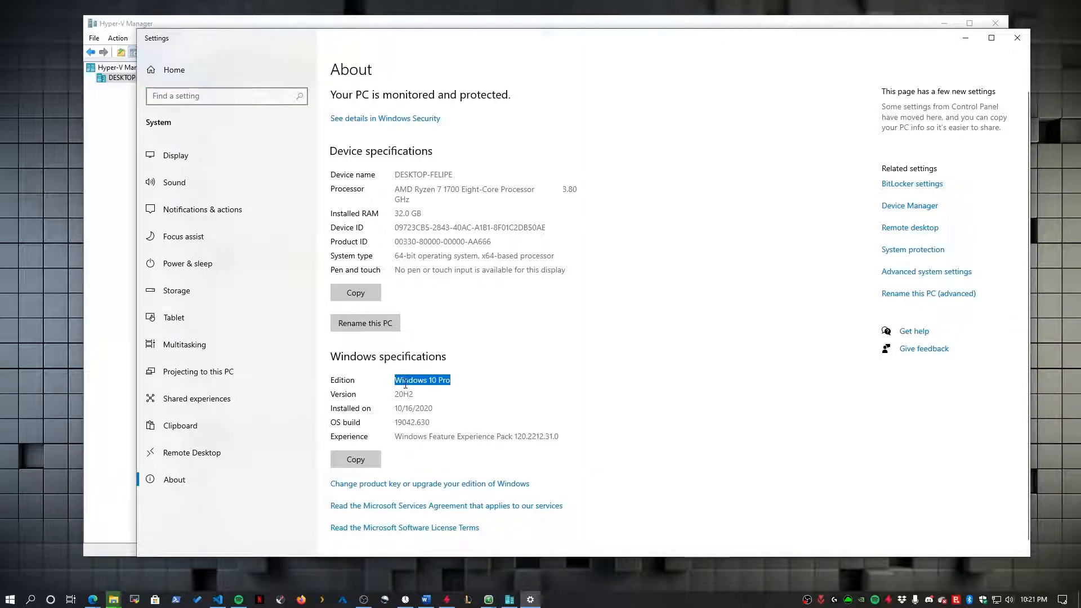
{"action": "left_click", "coordinate": [438, 383]}
{"action": "left_click_drag", "start_coordinate": [438, 381], "coordinate": [450, 381]}
{"action": "left_click", "coordinate": [441, 380]}
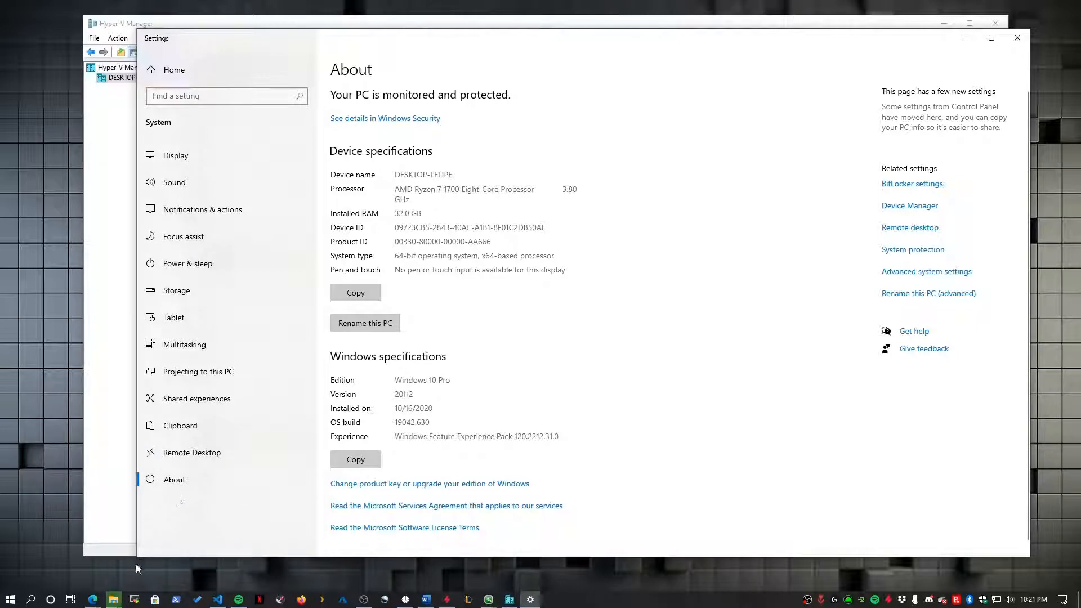
{"action": "left_click", "coordinate": [94, 599]}
{"action": "left_click", "coordinate": [423, 560]}
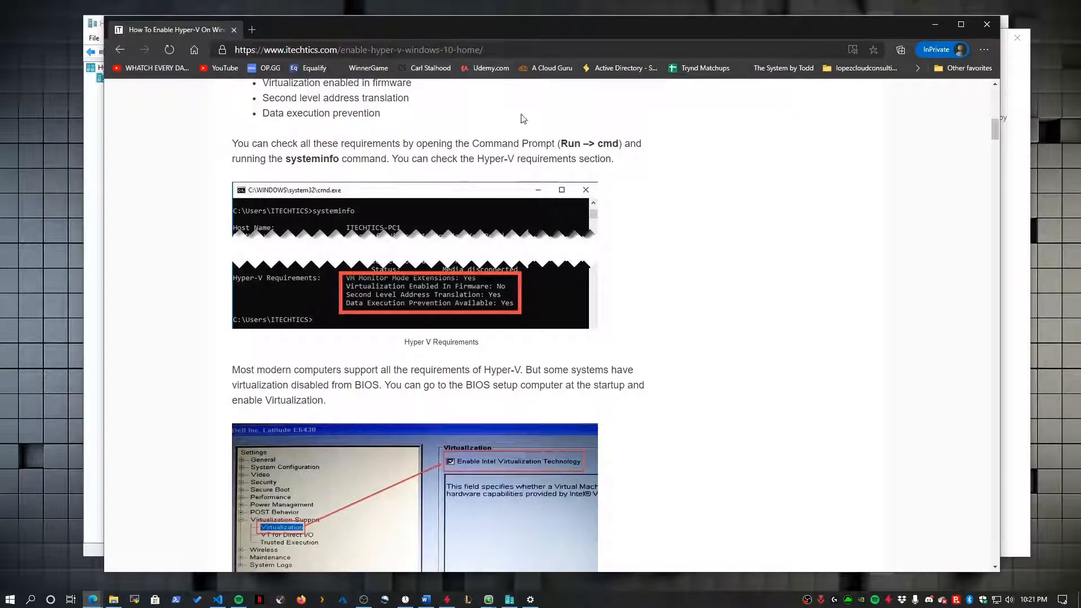
- Scroll to the Windows 10 Home section and download the Hyper-V enabler batch file
{"action": "scroll", "coordinate": [478, 332], "scroll_direction": "down", "scroll_amount": 5}
{"action": "scroll", "coordinate": [466, 335], "scroll_direction": "down", "scroll_amount": 3}
{"action": "scroll", "coordinate": [367, 306], "scroll_direction": "down", "scroll_amount": 4}
{"action": "scroll", "coordinate": [434, 309], "scroll_direction": "down", "scroll_amount": 4}
{"action": "scroll", "coordinate": [503, 525], "scroll_direction": "up", "scroll_amount": 9}
{"action": "scroll", "coordinate": [503, 493], "scroll_direction": "down", "scroll_amount": 10}
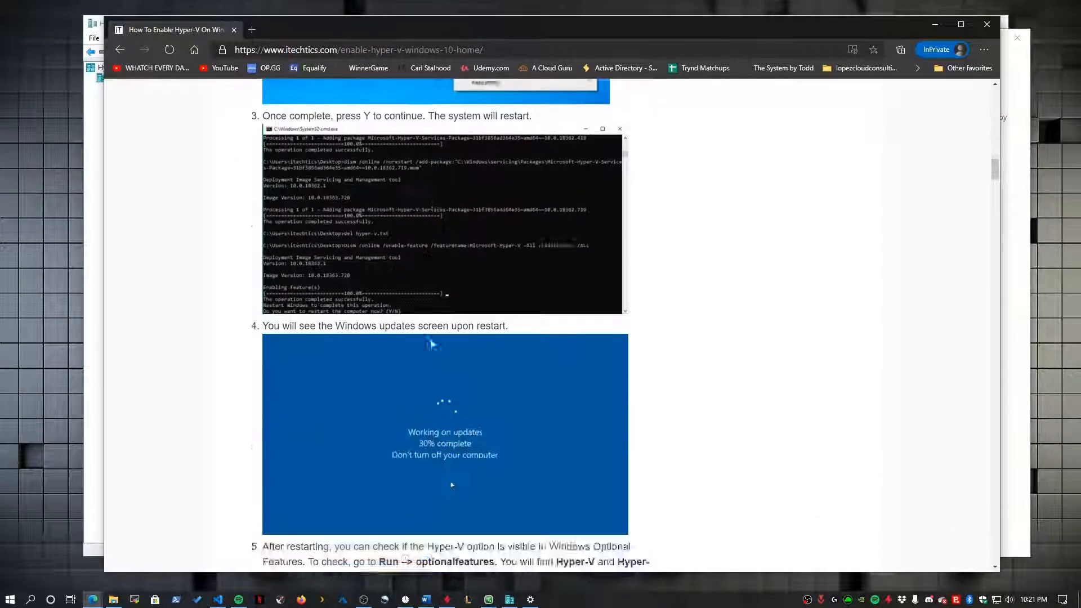
{"action": "scroll", "coordinate": [445, 332], "scroll_direction": "down", "scroll_amount": 3}
{"action": "scroll", "coordinate": [450, 323], "scroll_direction": "up", "scroll_amount": 1}
{"action": "scroll", "coordinate": [457, 385], "scroll_direction": "up", "scroll_amount": 10}
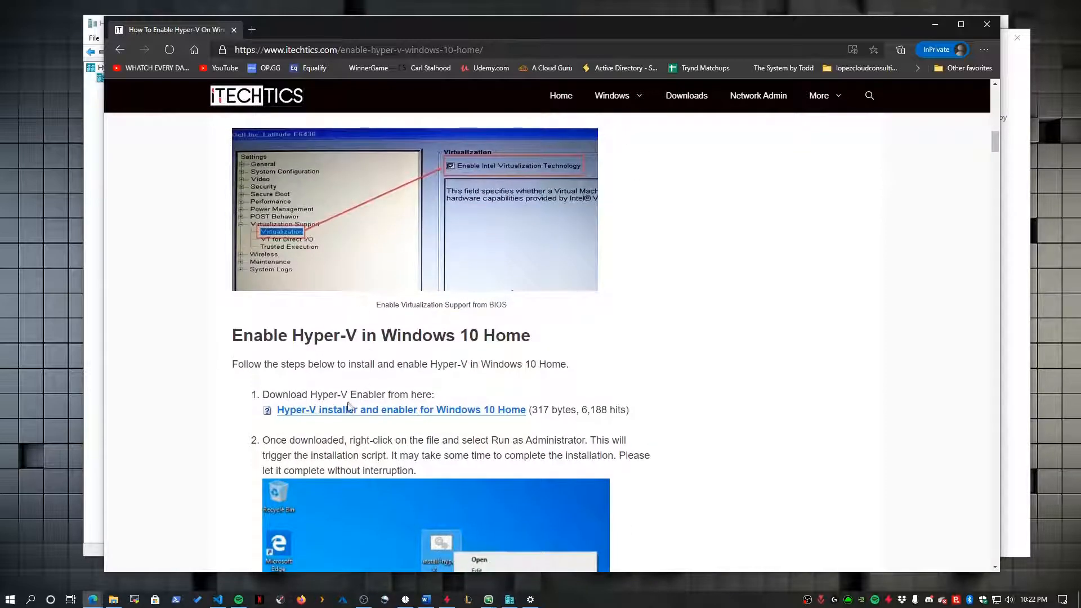
{"action": "right_click", "coordinate": [349, 405]}
{"action": "left_click", "coordinate": [378, 418]}
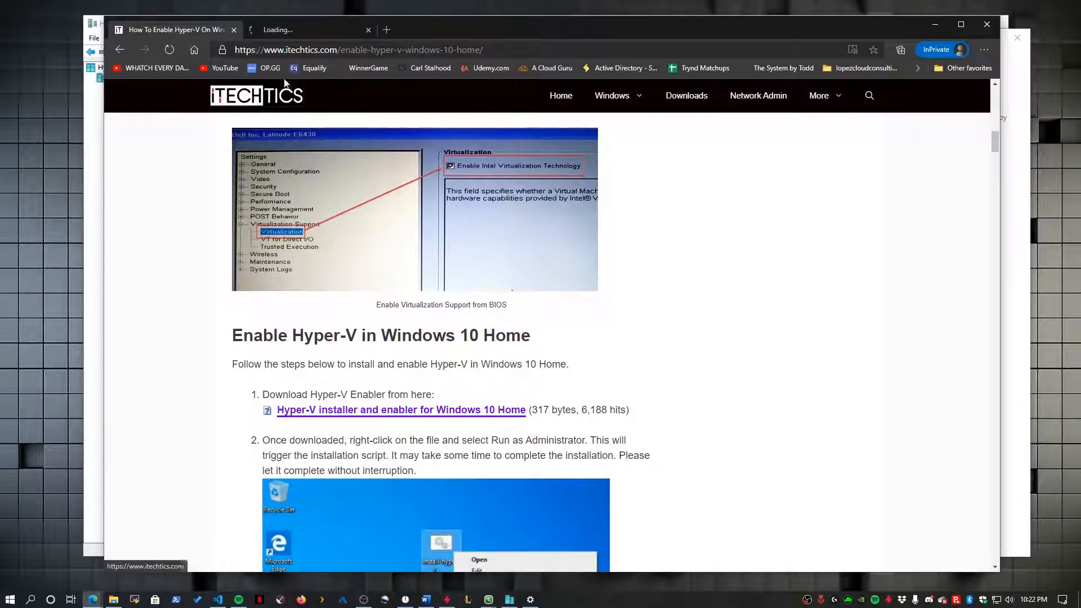
- Show the downloaded Hyper-V-Enabler (1).bat in its folder
{"action": "left_click", "coordinate": [273, 31]}
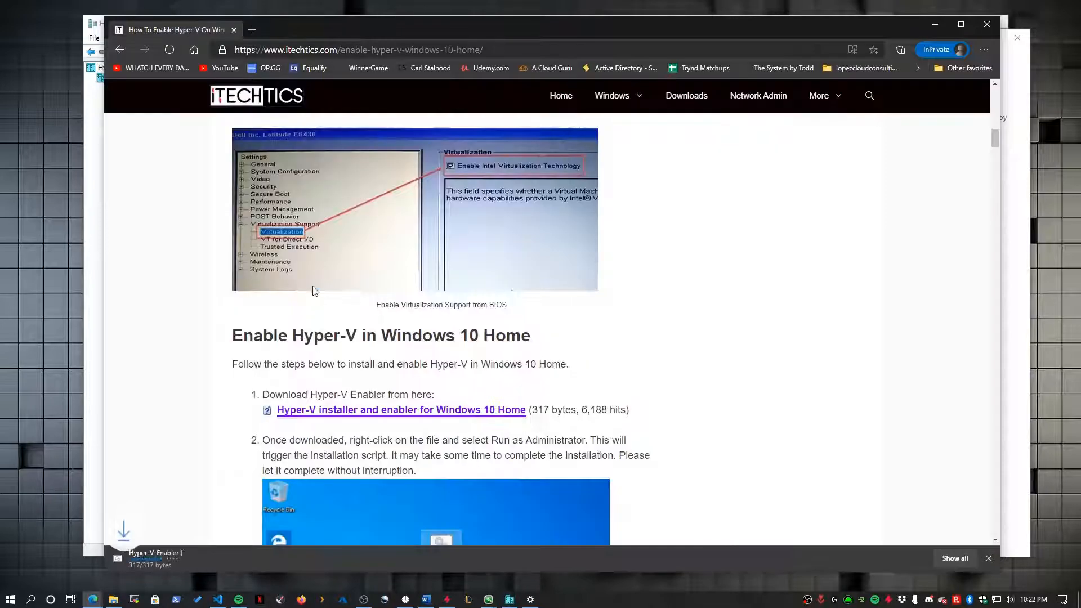
{"action": "left_click", "coordinate": [220, 558]}
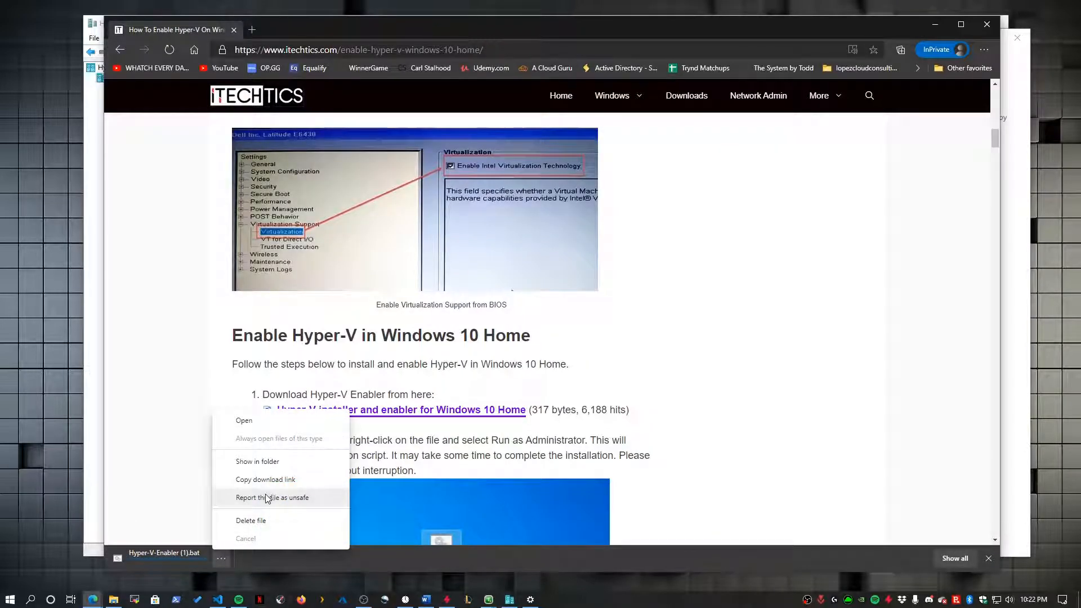
{"action": "left_click", "coordinate": [266, 462]}
- Open Hyper-V-Enabler (1).bat in Notepad, review its dir, for-loop and Dism lines, then close it
{"action": "right_click", "coordinate": [350, 212]}
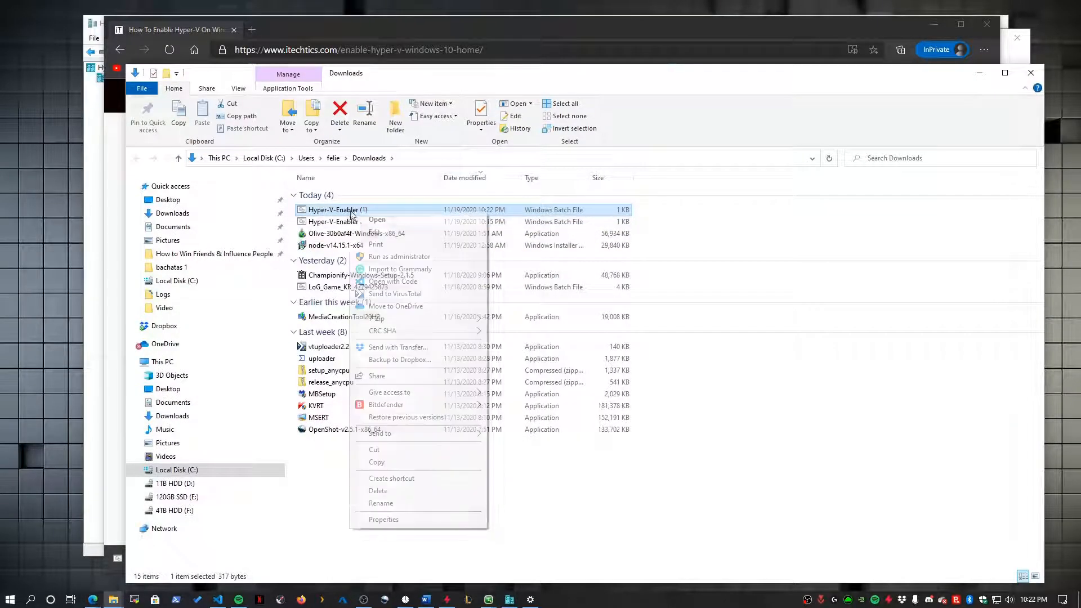
{"action": "left_click", "coordinate": [373, 232]}
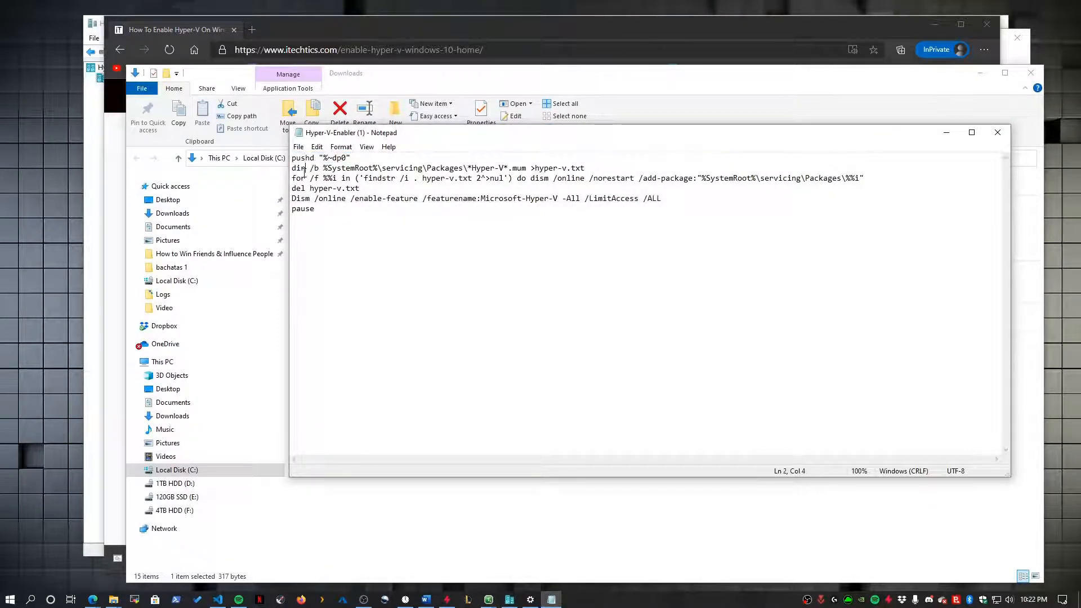
{"action": "left_click_drag", "start_coordinate": [292, 167], "coordinate": [603, 172]}
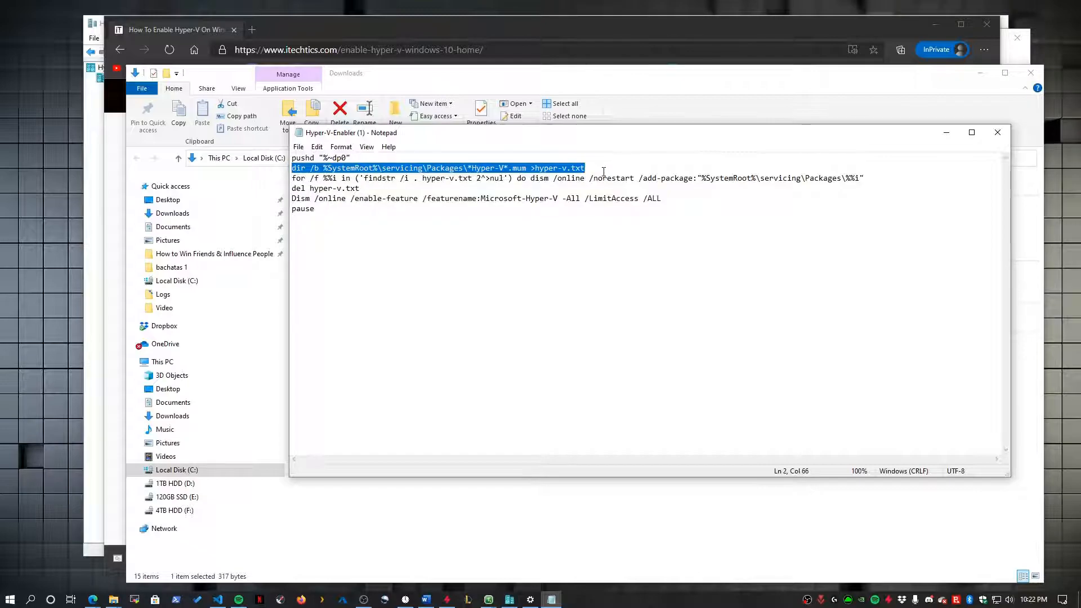
{"action": "left_click_drag", "start_coordinate": [306, 180], "coordinate": [496, 180]}
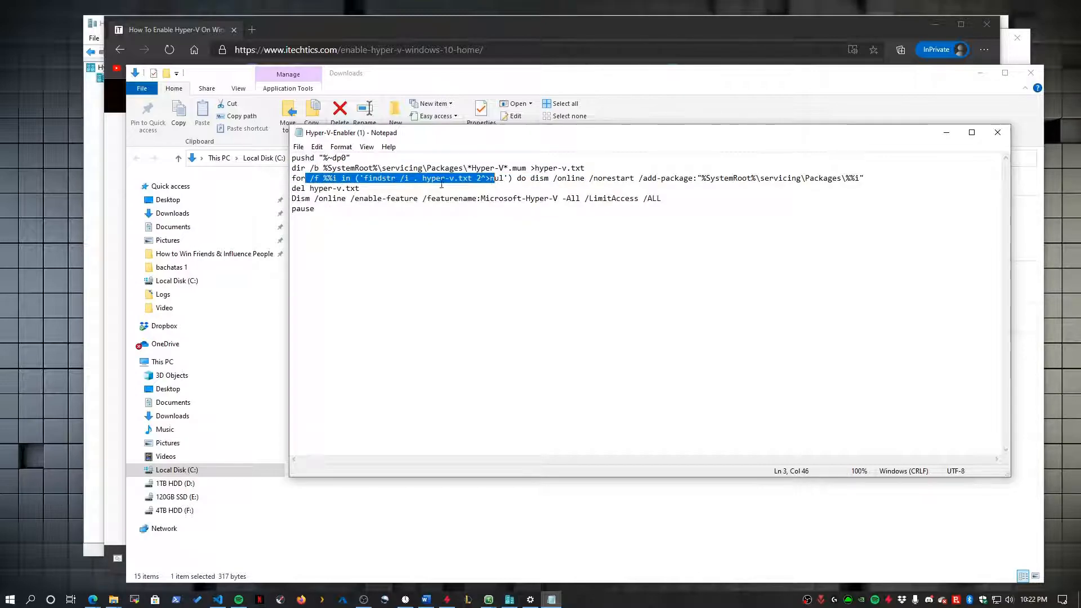
{"action": "left_click", "coordinate": [436, 180]}
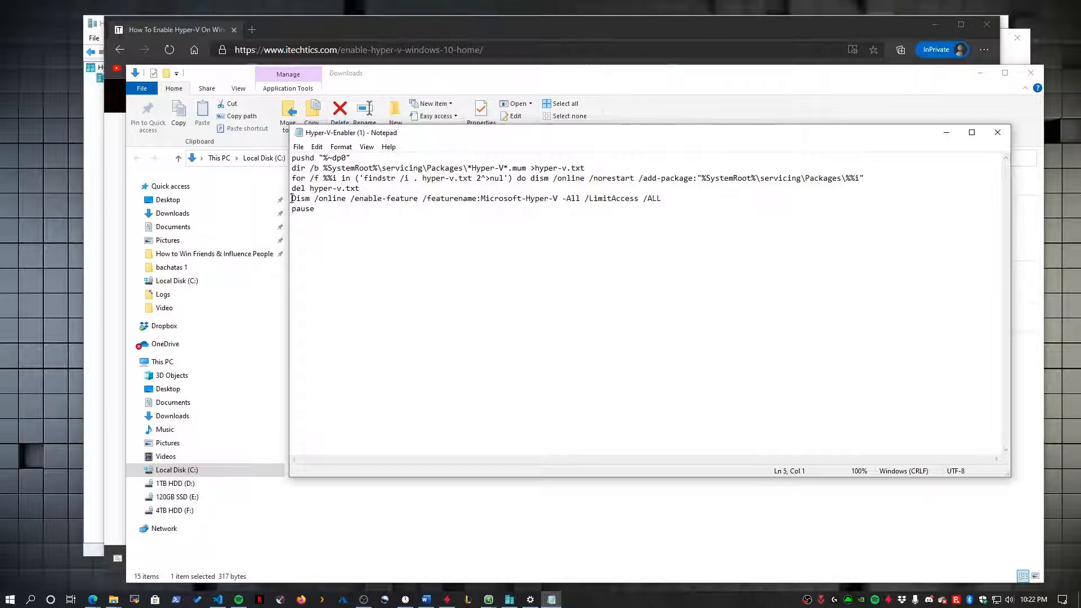
{"action": "left_click_drag", "start_coordinate": [291, 198], "coordinate": [653, 200]}
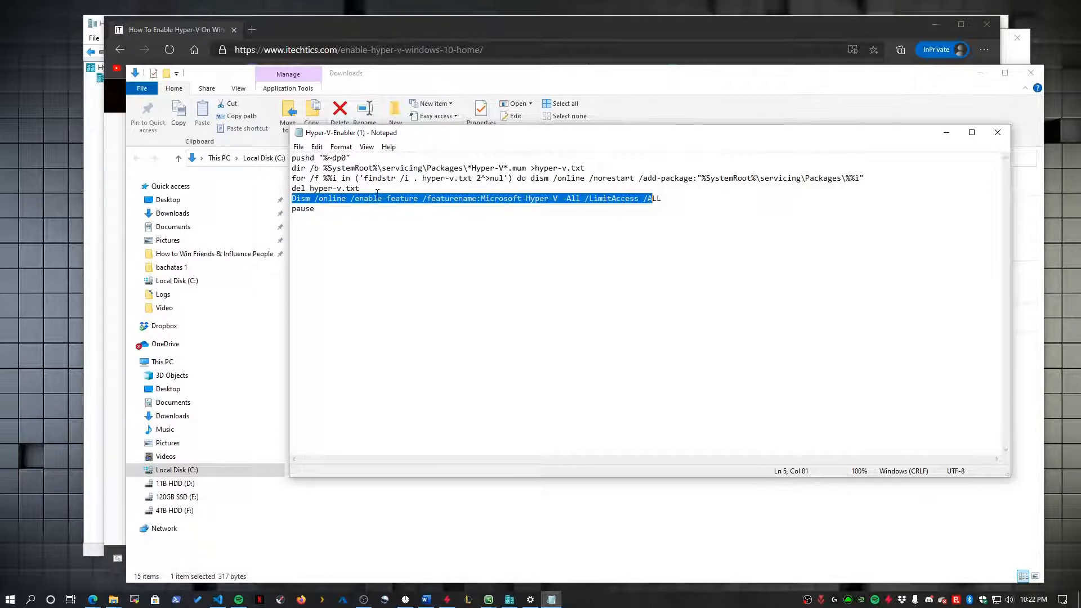
{"action": "left_click_drag", "start_coordinate": [376, 192], "coordinate": [275, 182]}
{"action": "left_click_drag", "start_coordinate": [339, 220], "coordinate": [280, 155]}
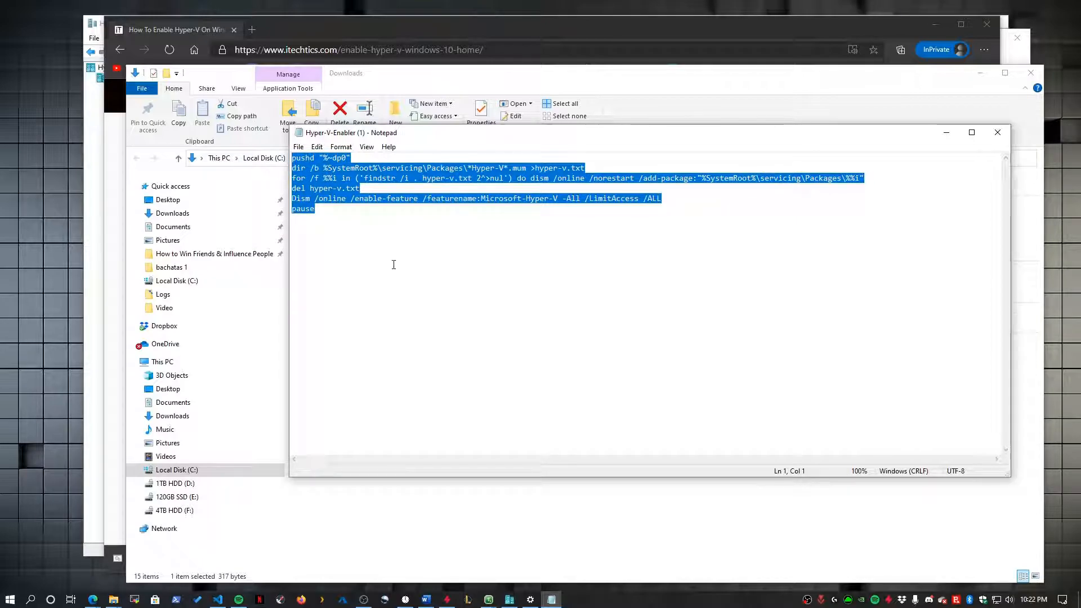
{"action": "left_click", "coordinate": [460, 228]}
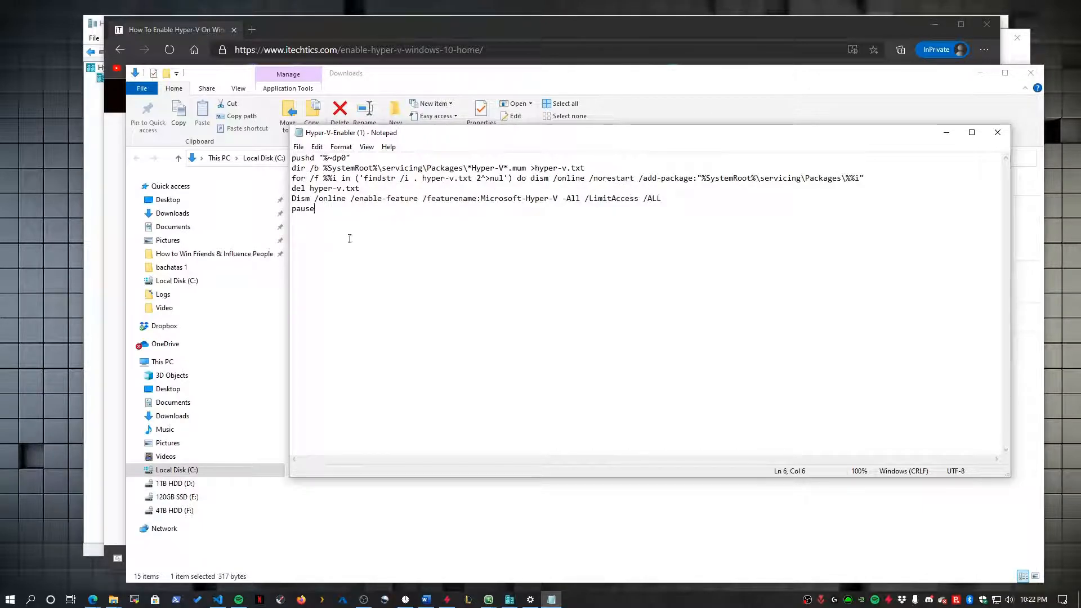
{"action": "left_click", "coordinate": [996, 133]}
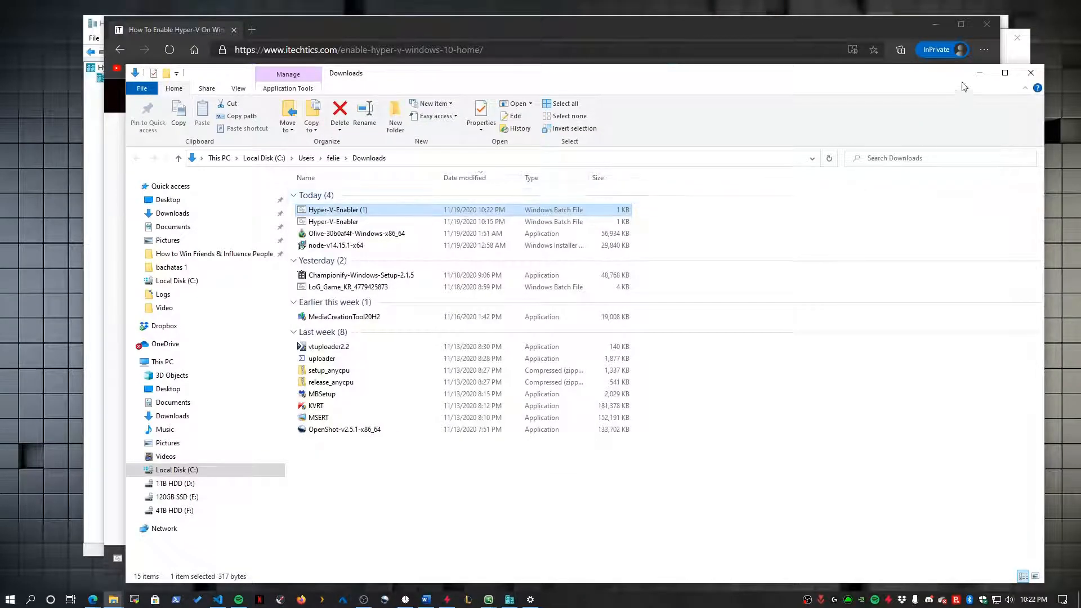
- Close the Downloads folder, browser and About page, and shift Hyper-V Manager slightly left
{"action": "left_click", "coordinate": [1030, 72]}
{"action": "left_click", "coordinate": [986, 25]}
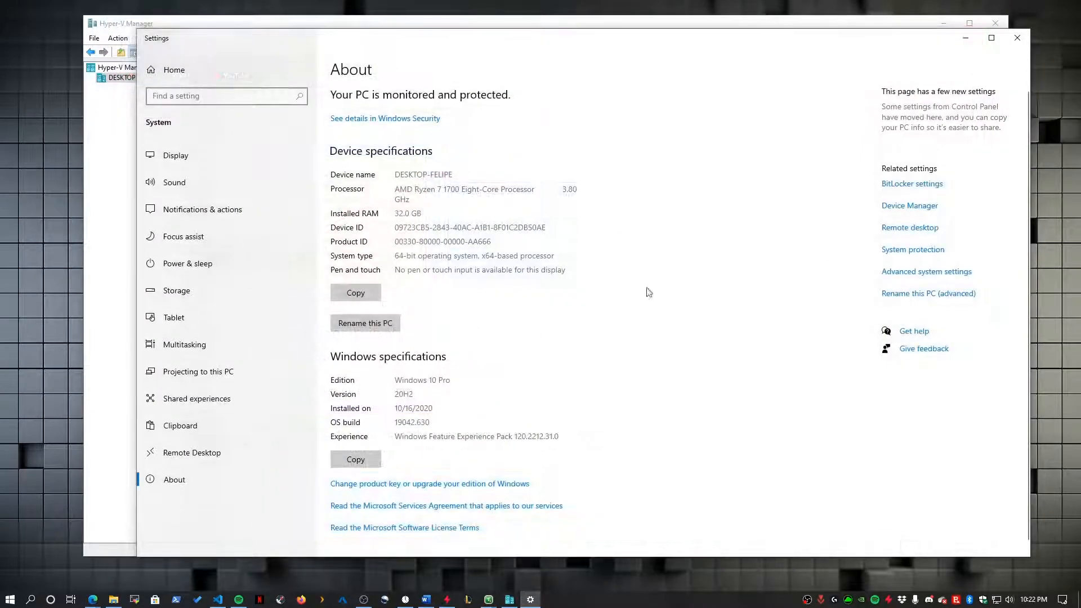
{"action": "left_click", "coordinate": [1017, 37]}
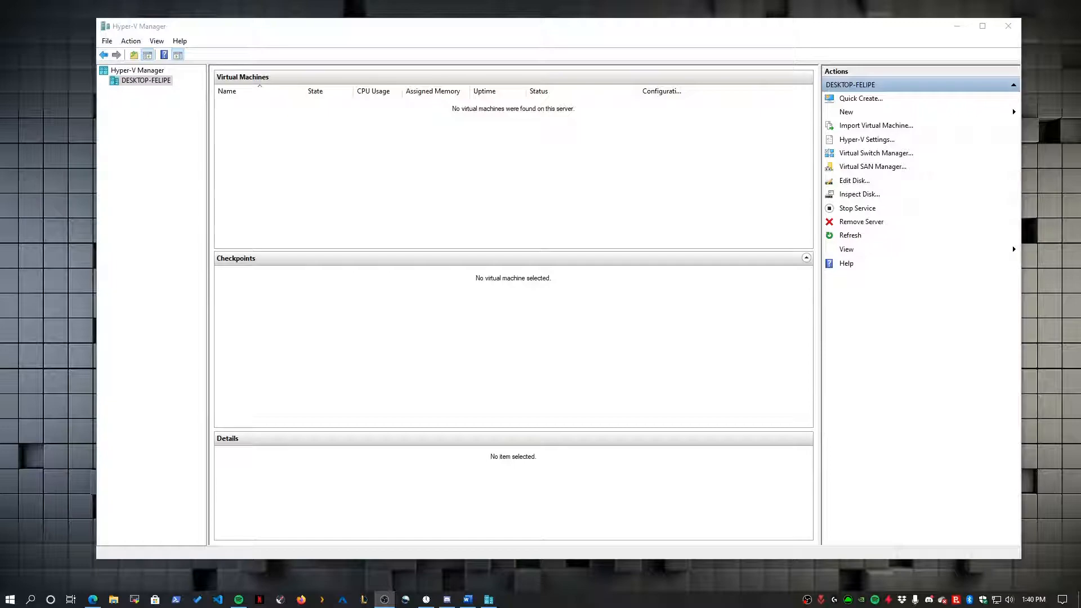
{"action": "left_click_drag", "start_coordinate": [335, 31], "coordinate": [312, 35]}
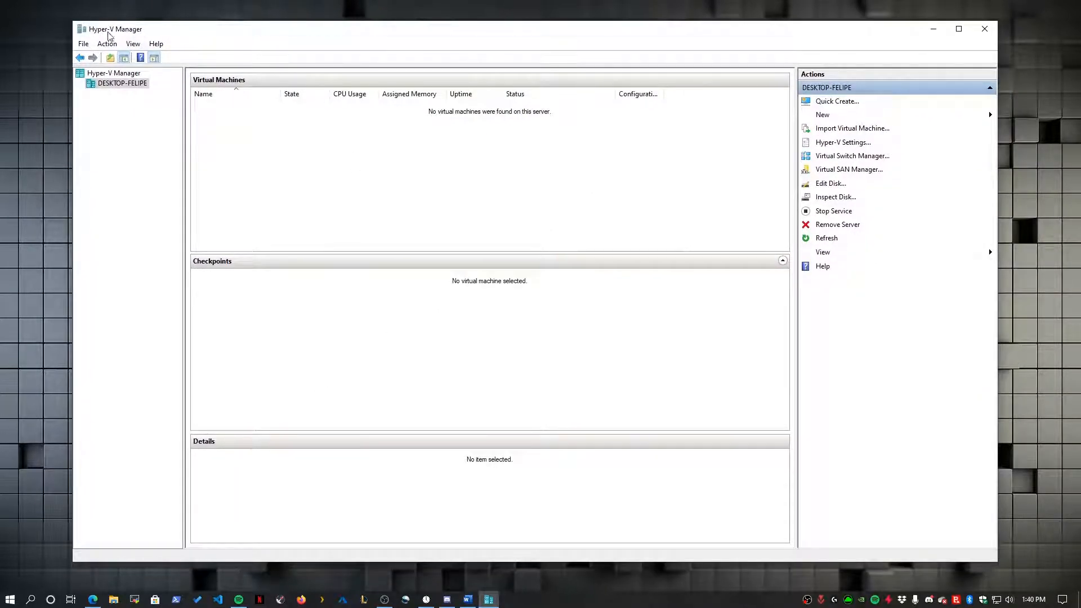
- Open Control Panel in Category view and go to Programs > Uninstall a program
{"action": "left_click", "coordinate": [10, 599]}
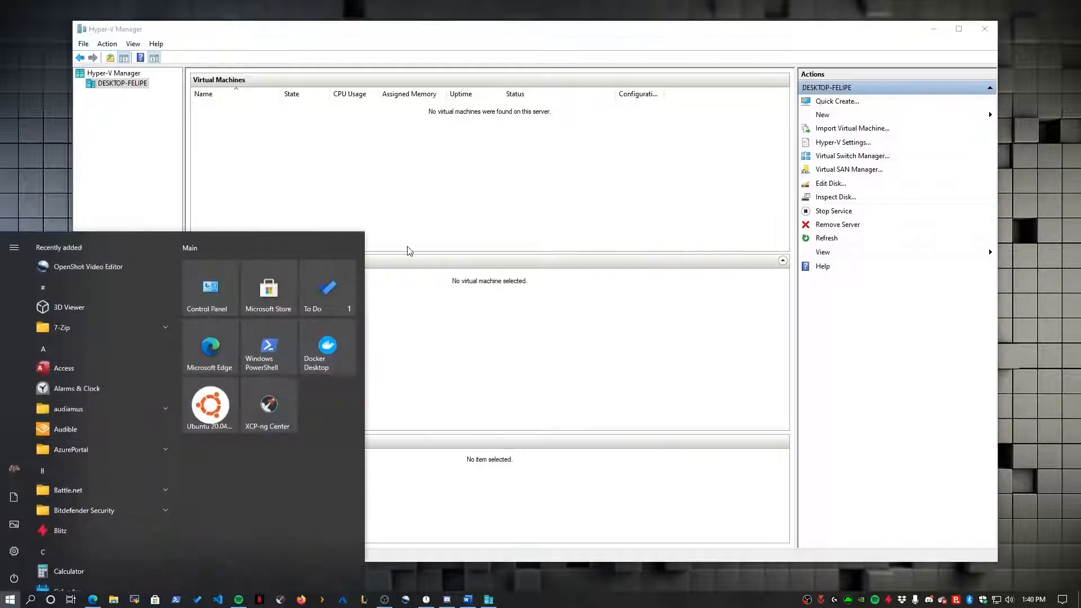
{"action": "type", "text": "contr"}
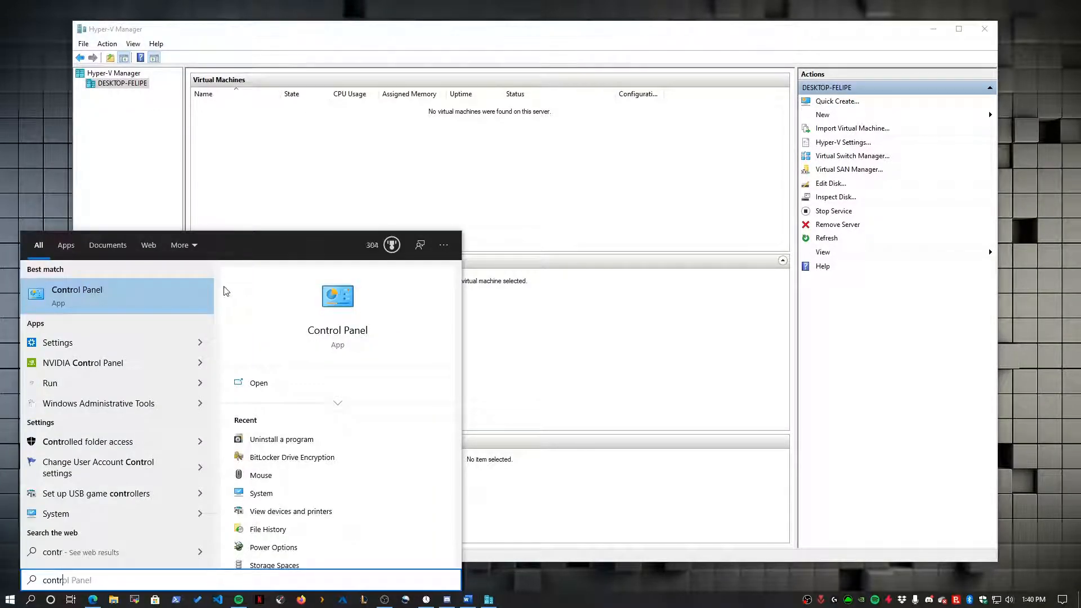
{"action": "left_click", "coordinate": [162, 299]}
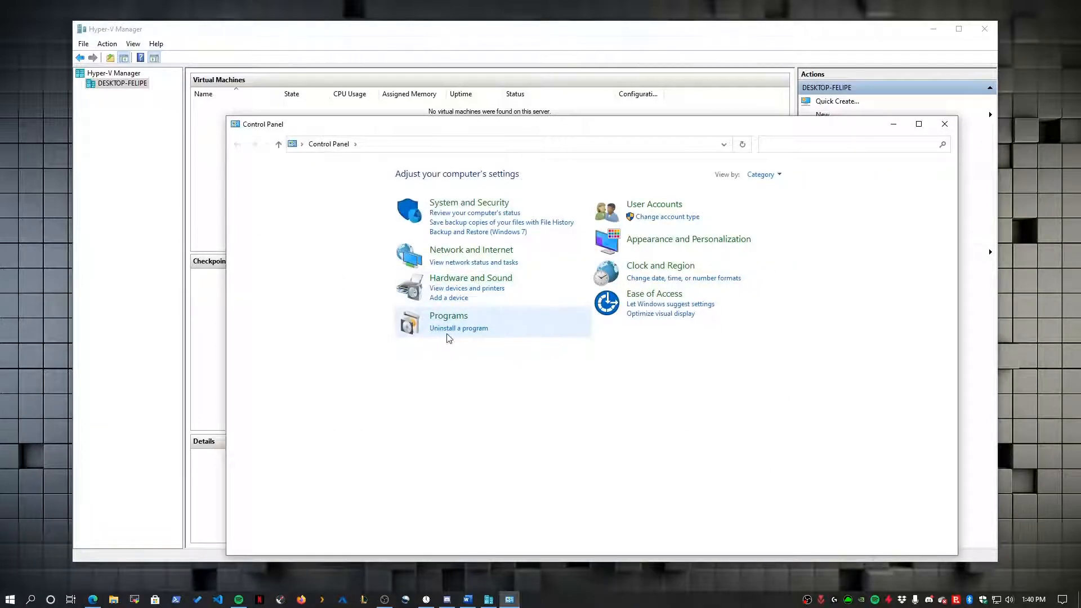
{"action": "left_click", "coordinate": [779, 175]}
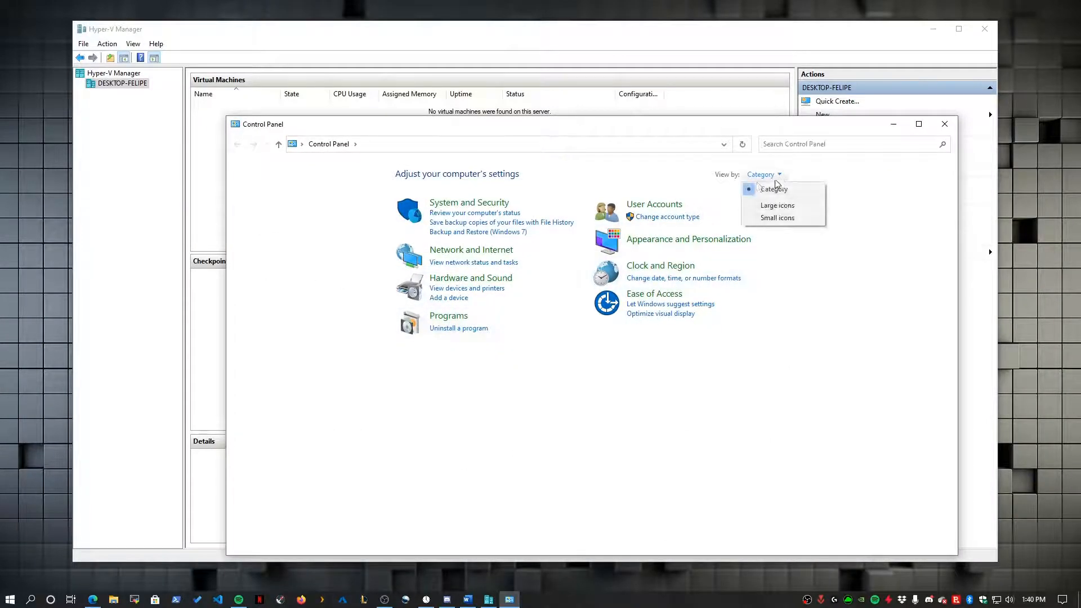
{"action": "left_click", "coordinate": [772, 179]}
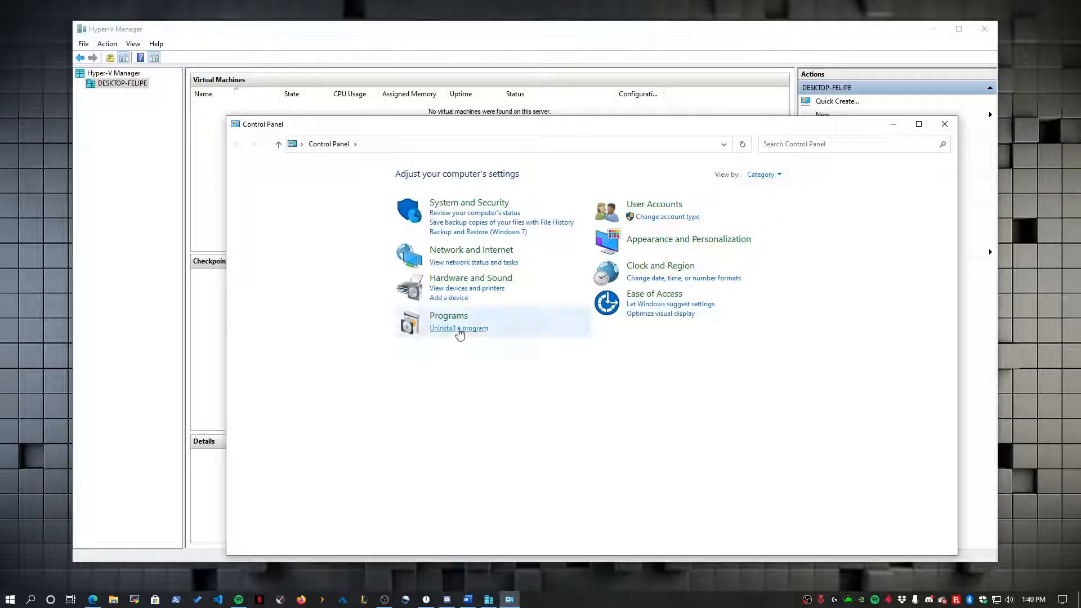
{"action": "left_click", "coordinate": [458, 329]}
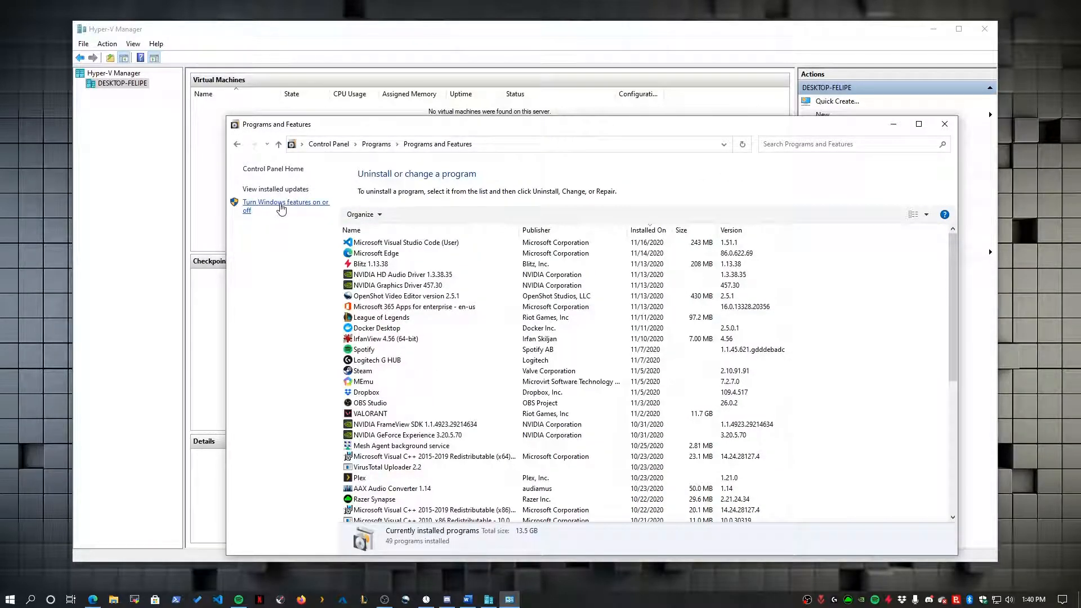
- Enable Hyper-V with Management Tools and Platform in Windows Features, confirm, and close Programs and Features
{"action": "left_click", "coordinate": [283, 203]}
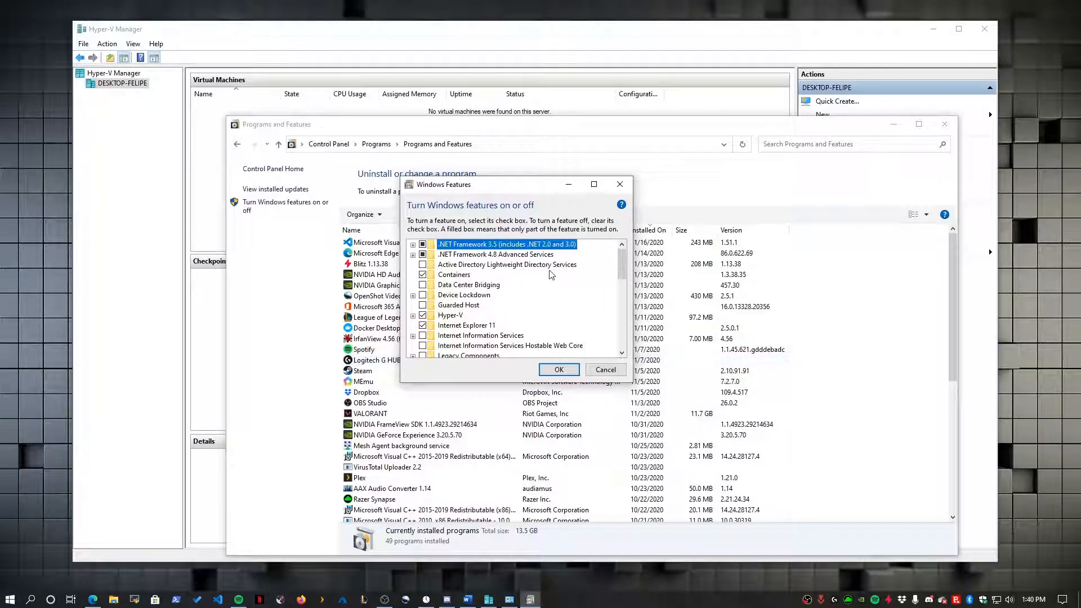
{"action": "left_click_drag", "start_coordinate": [627, 254], "coordinate": [627, 258]}
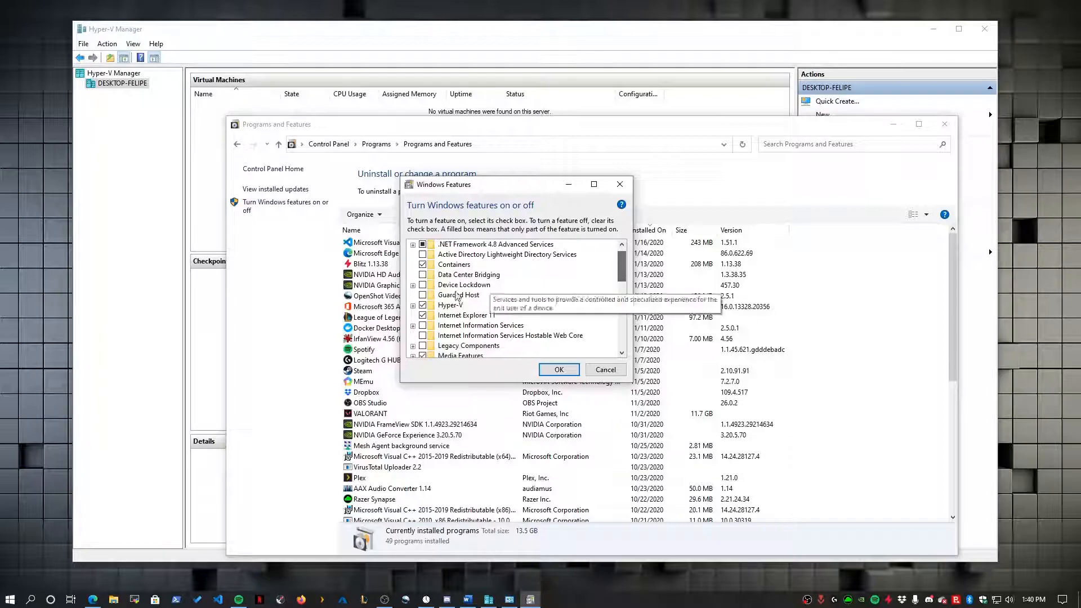
{"action": "left_click", "coordinate": [443, 306]}
{"action": "left_click", "coordinate": [412, 306]}
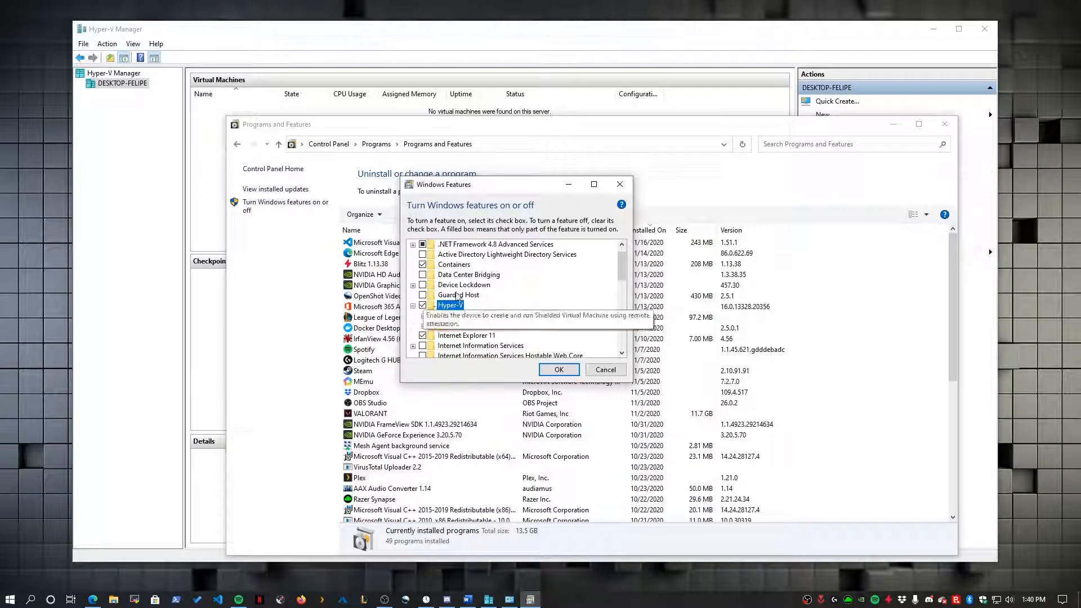
{"action": "left_click", "coordinate": [423, 305]}
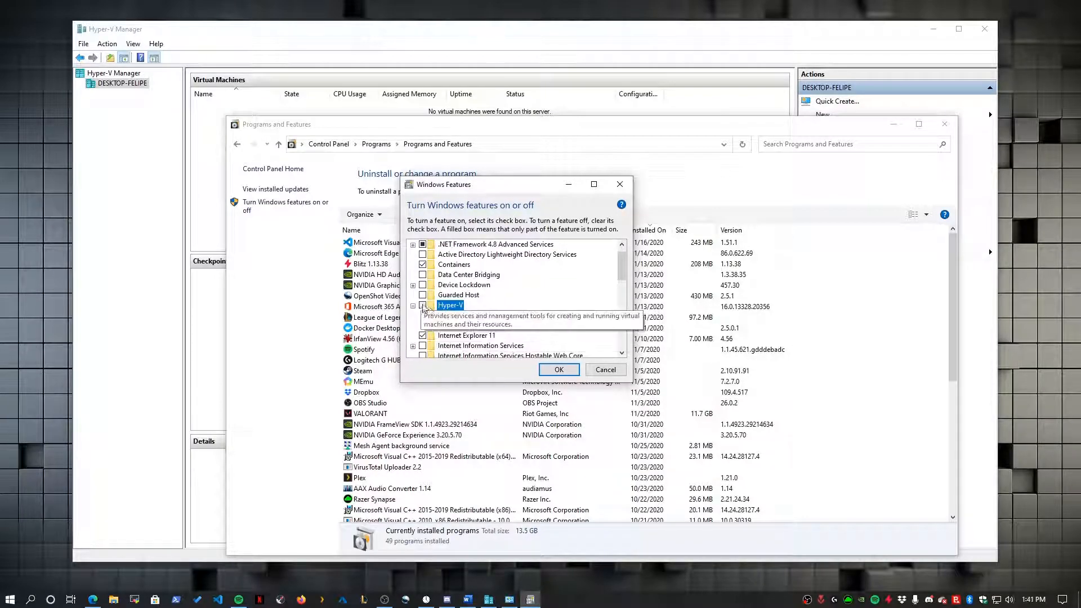
{"action": "left_click", "coordinate": [423, 305]}
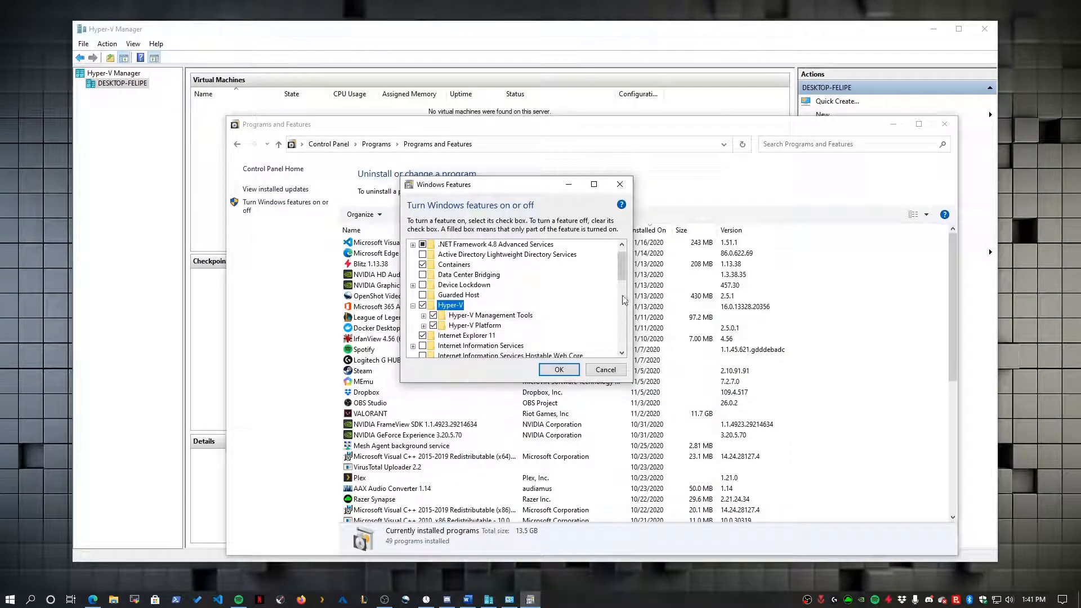
{"action": "left_click", "coordinate": [559, 369]}
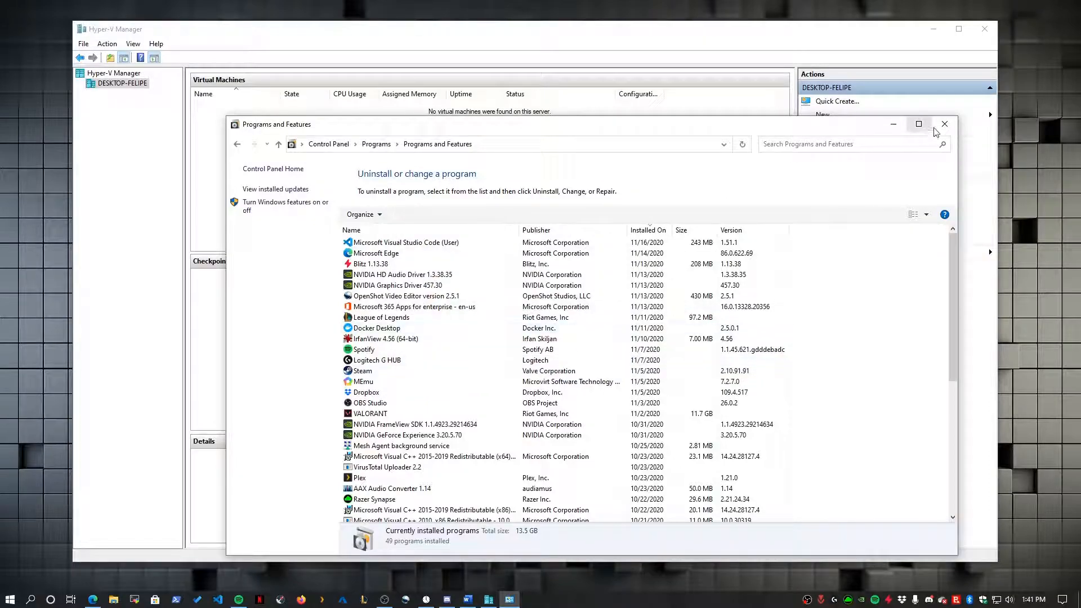
{"action": "left_click", "coordinate": [944, 124]}
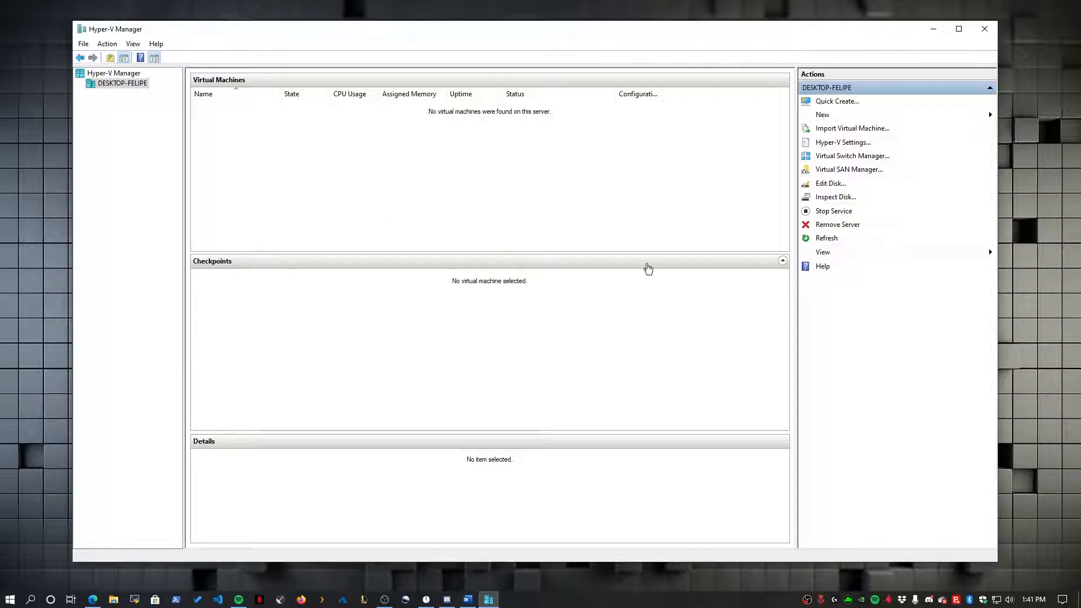
- Launch Hyper-V Manager as administrator from a Start search for 'hyper'
{"action": "left_click", "coordinate": [10, 599]}
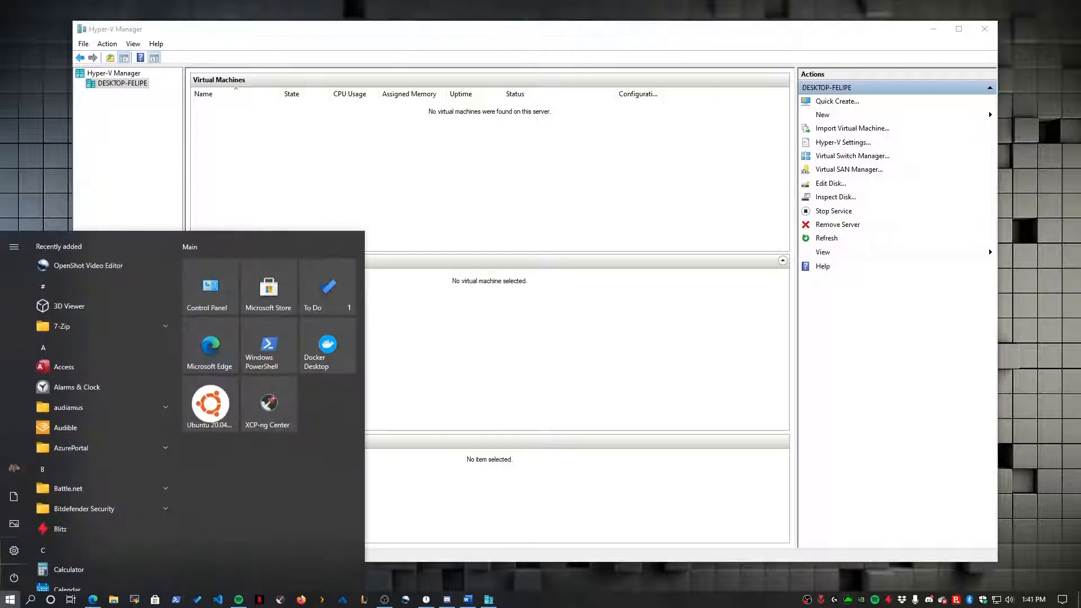
{"action": "type", "text": "hyper"}
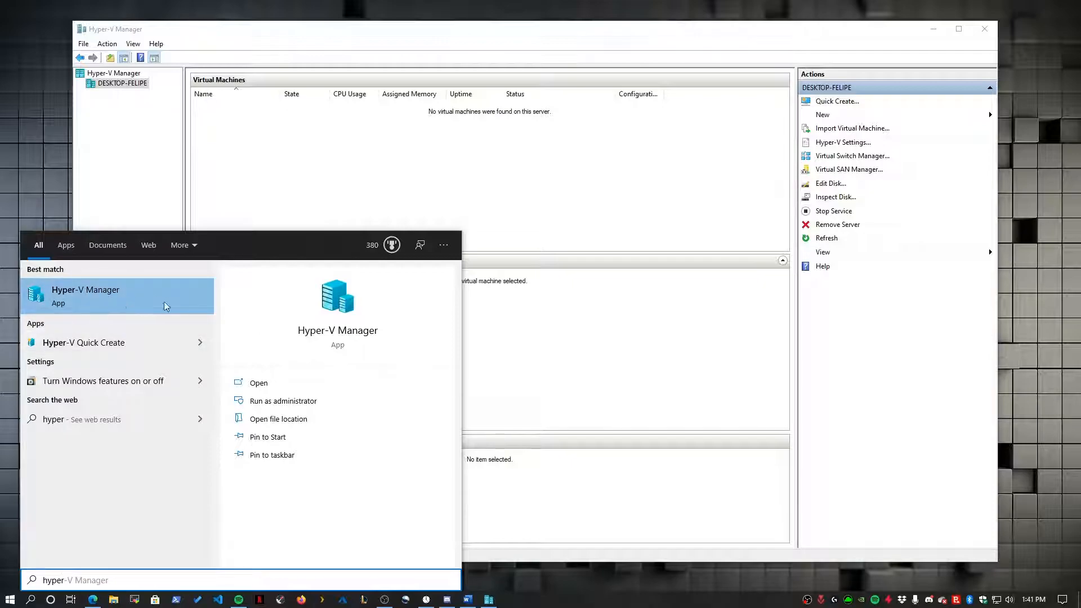
{"action": "left_click", "coordinate": [290, 408]}
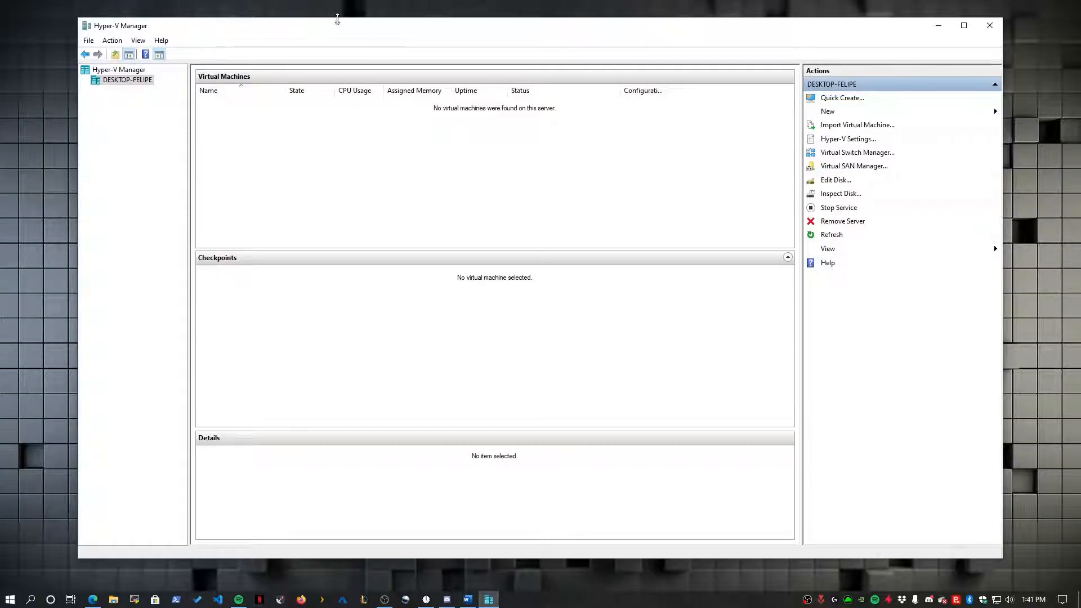
- Connect Hyper-V Manager to the local computer, then start Quick Create and change the installation source
{"action": "right_click", "coordinate": [131, 70]}
{"action": "left_click", "coordinate": [169, 79]}
{"action": "left_click", "coordinate": [470, 269]}
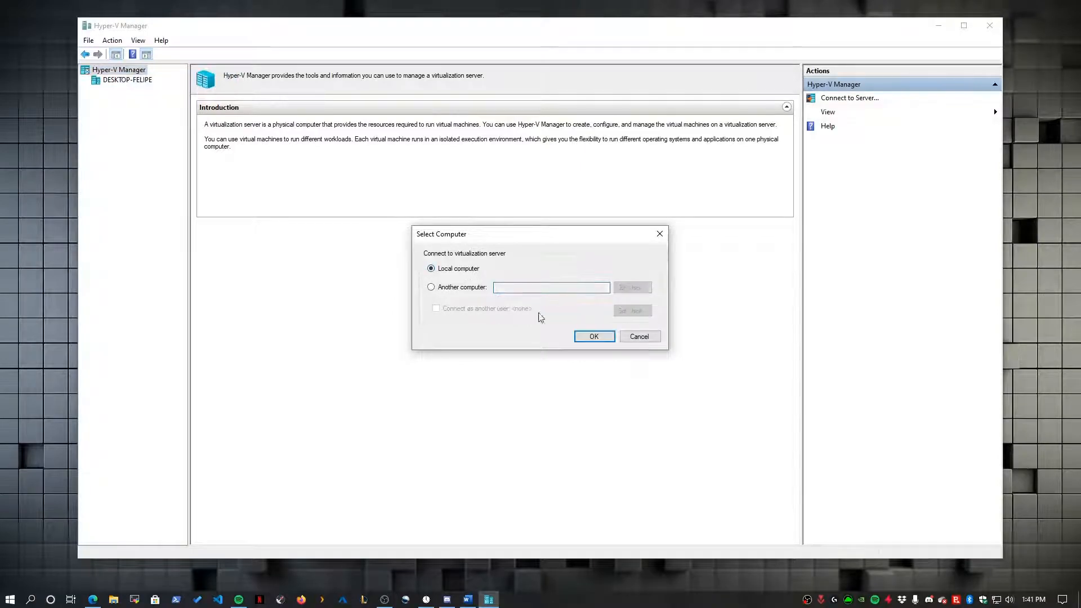
{"action": "left_click", "coordinate": [597, 335]}
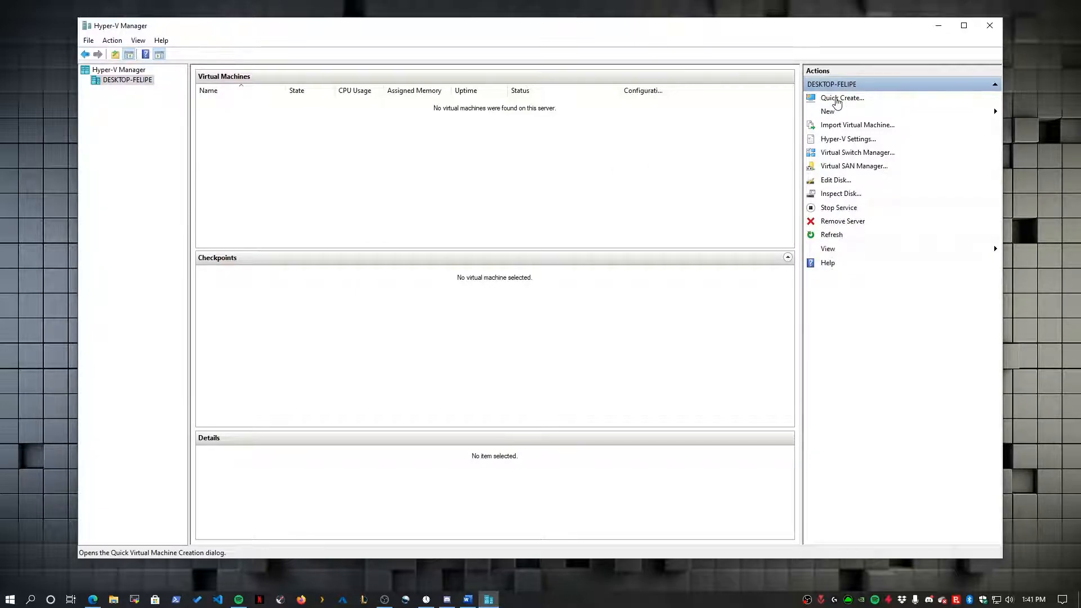
{"action": "left_click", "coordinate": [836, 99]}
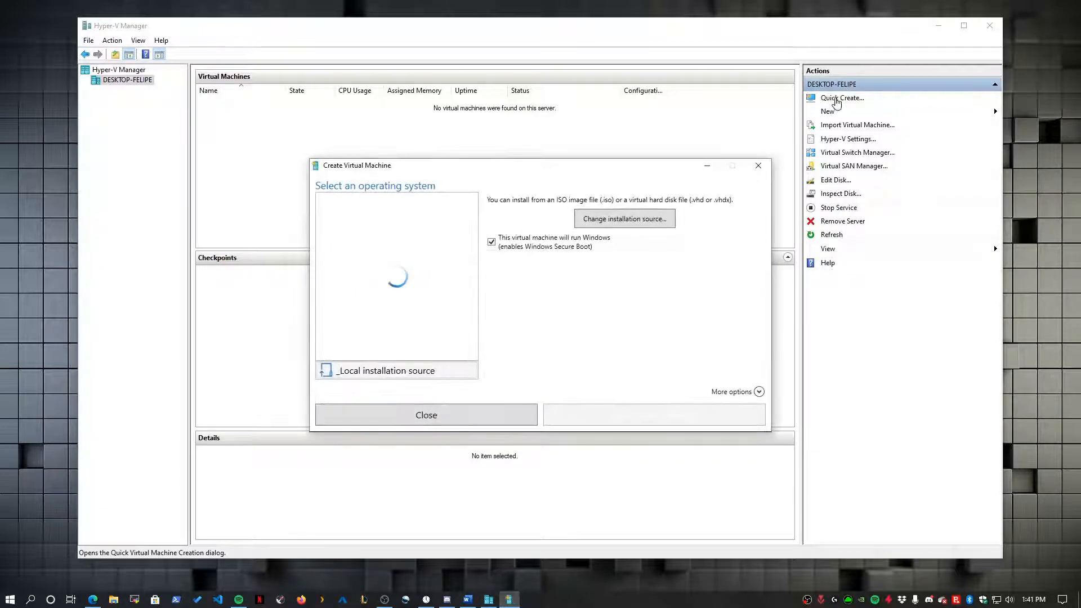
{"action": "left_click", "coordinate": [598, 219]}
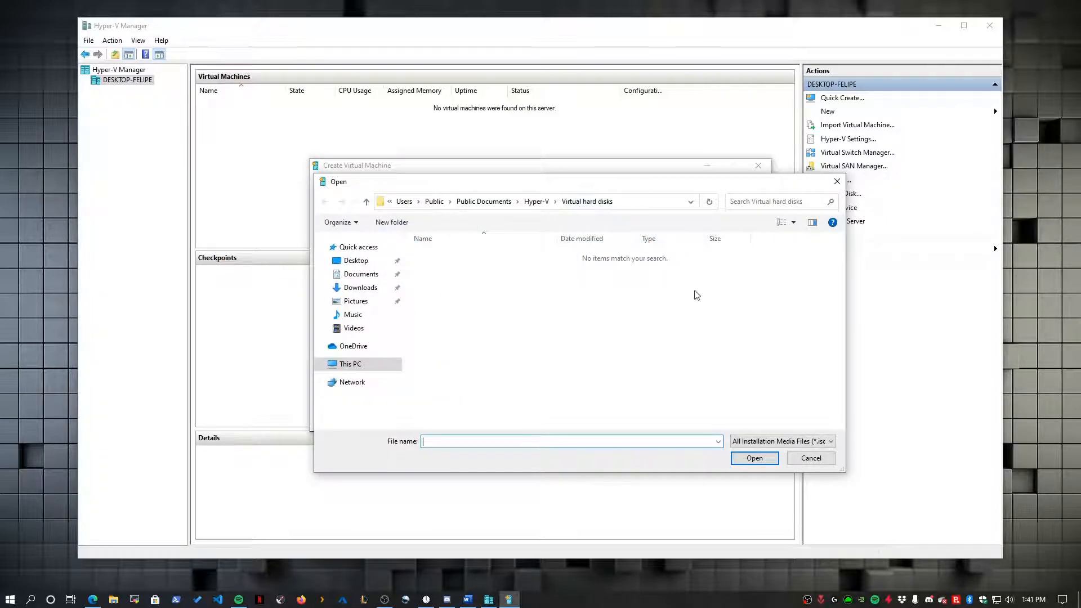
- Cancel the installation file picker and switch to the InPrivate Edge window
{"action": "left_click", "coordinate": [811, 458]}
{"action": "left_click", "coordinate": [95, 600]}
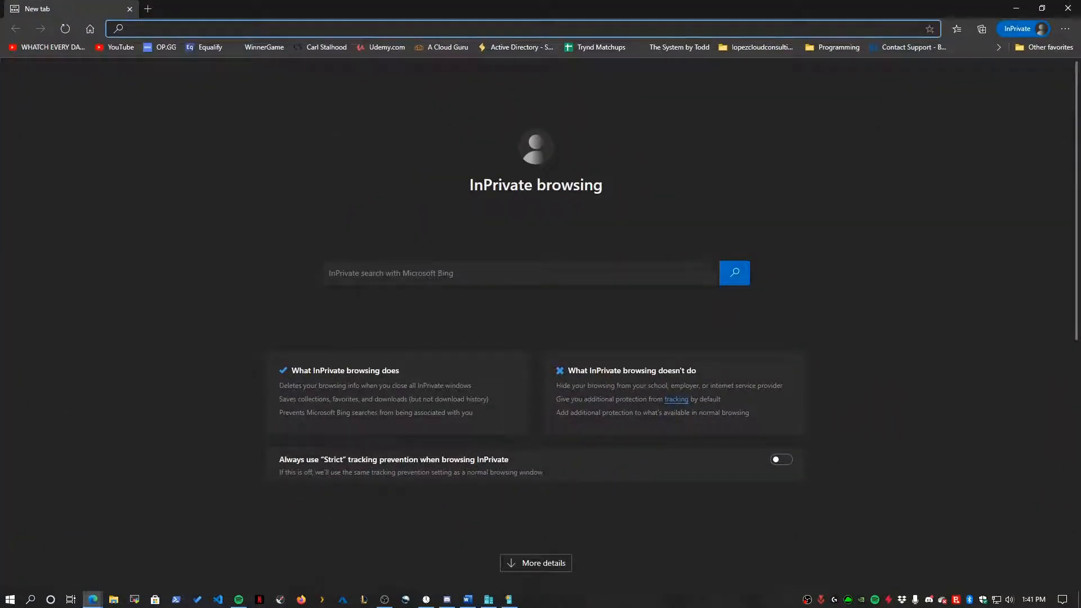
- Search Google for 'Windows 10 download' and open Microsoft's Download Windows 10 page
{"action": "type", "text": "google.com"}
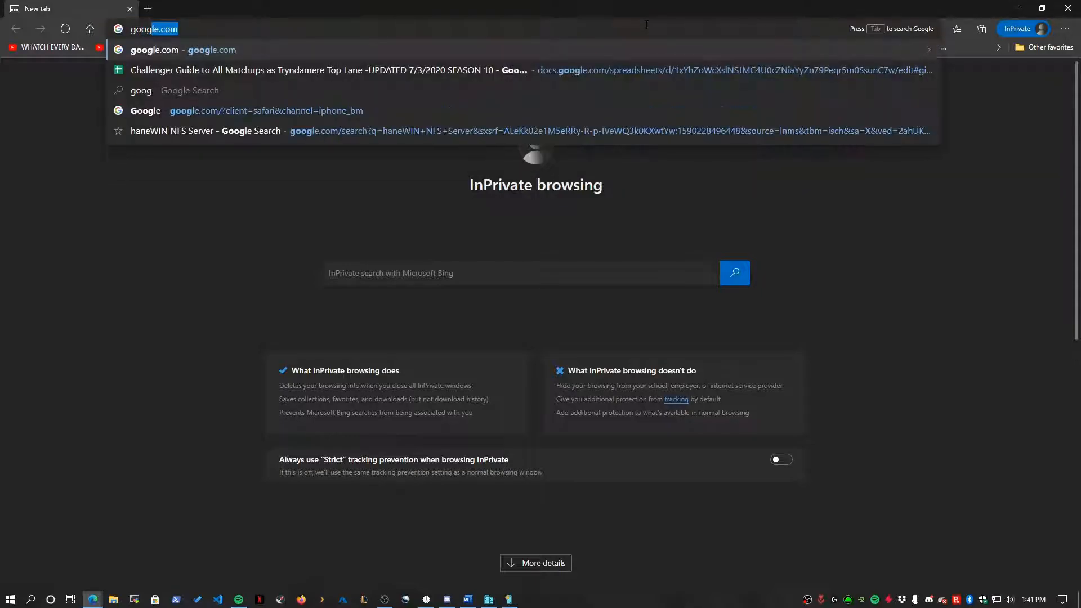
{"action": "key", "text": "Return"}
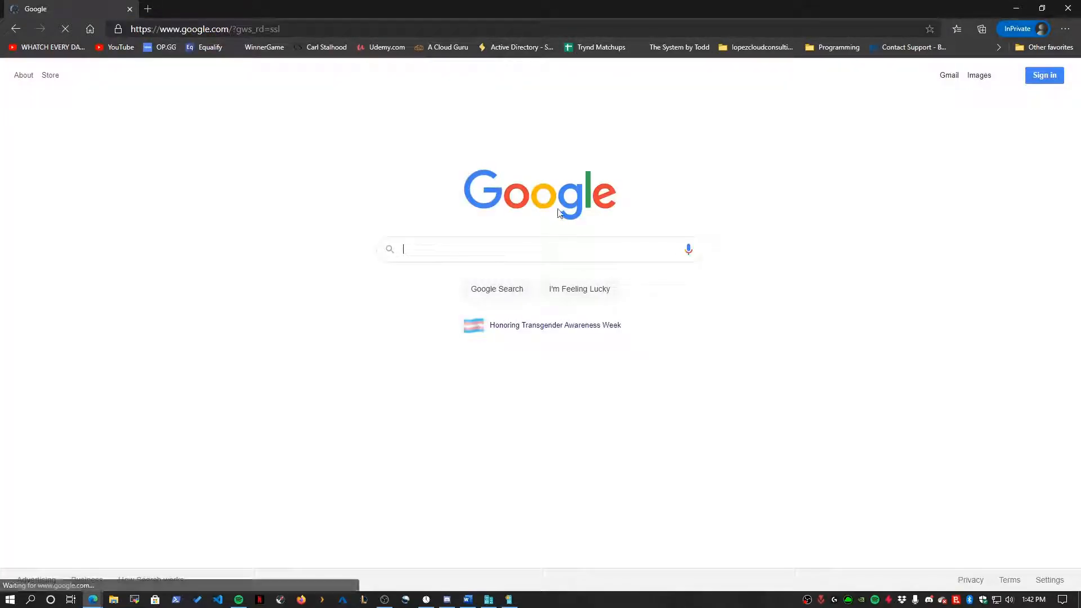
{"action": "left_click", "coordinate": [494, 246]}
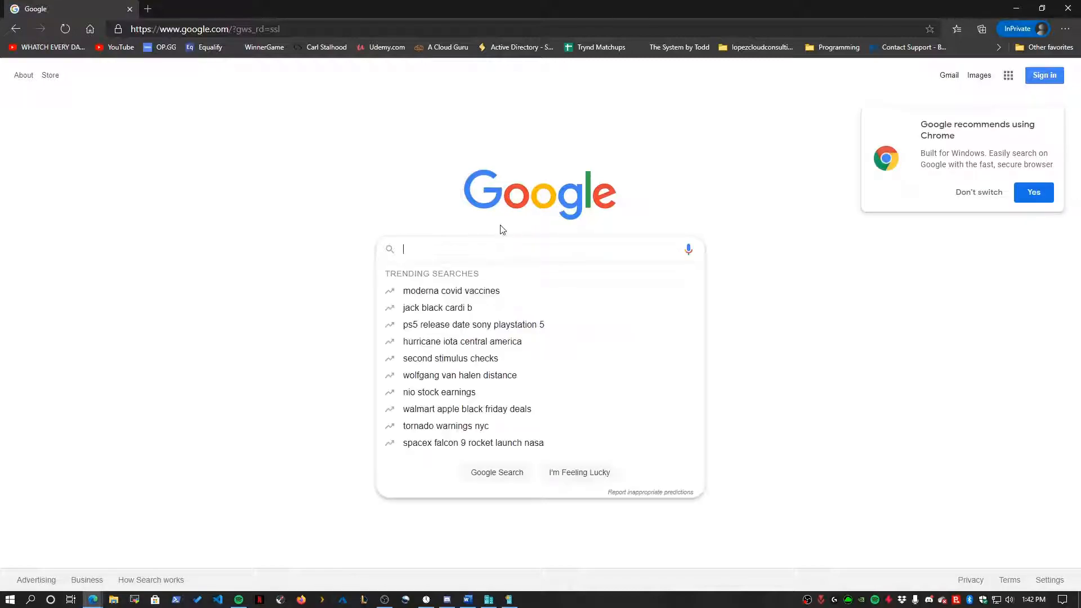
{"action": "type", "text": "W"}
{"action": "type", "text": "ws 1"}
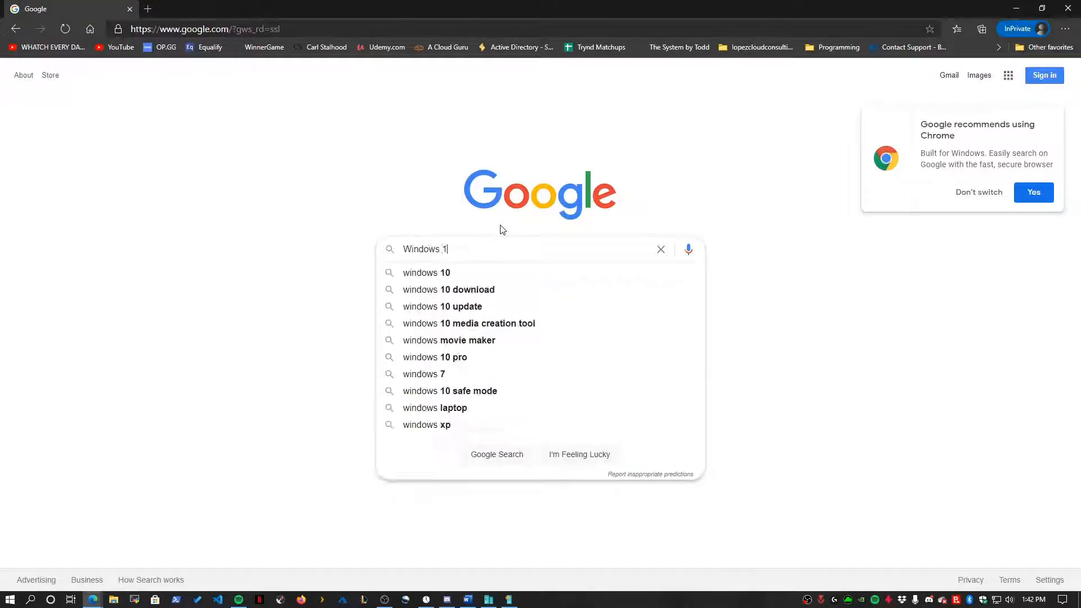
{"action": "type", "text": "0 download"}
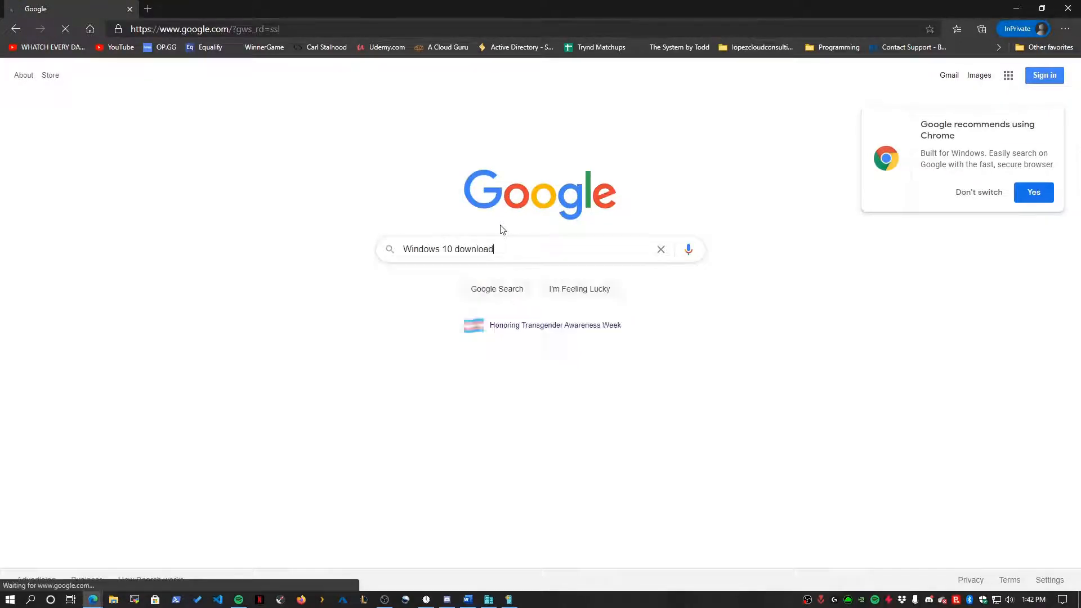
{"action": "key", "text": "Return"}
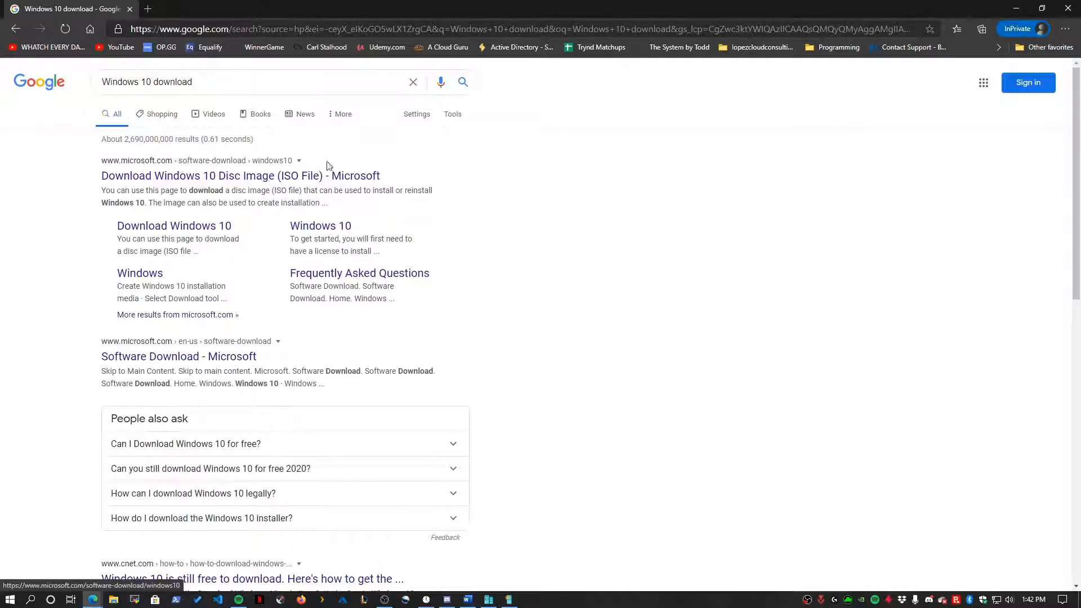
{"action": "left_click", "coordinate": [268, 179]}
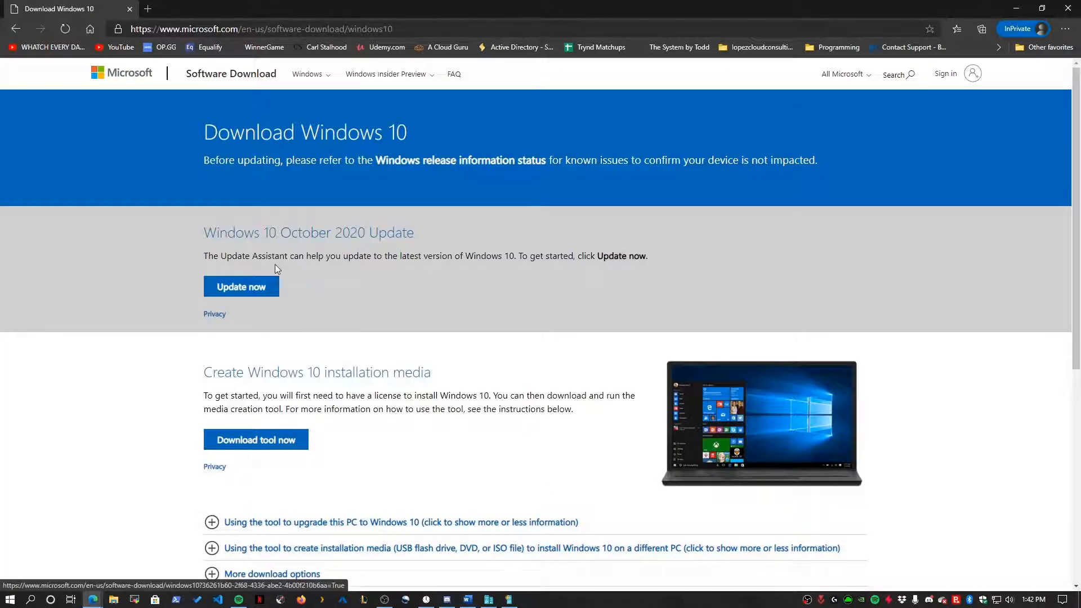
- Download and run the MediaCreationTool, moving the Windows 10 Setup window aside
{"action": "left_click", "coordinate": [281, 442]}
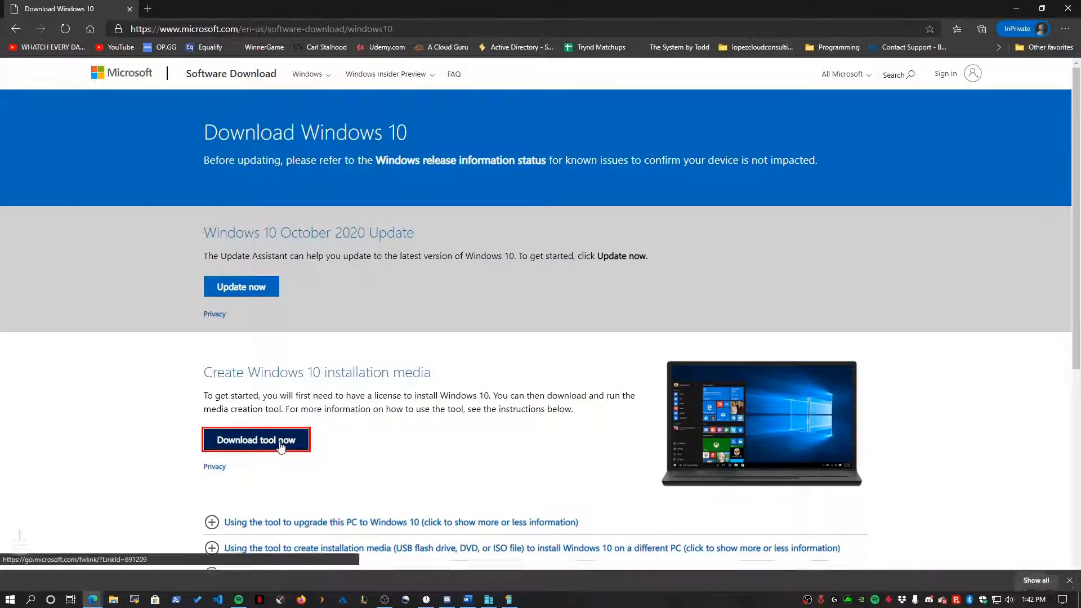
{"action": "left_click", "coordinate": [69, 572]}
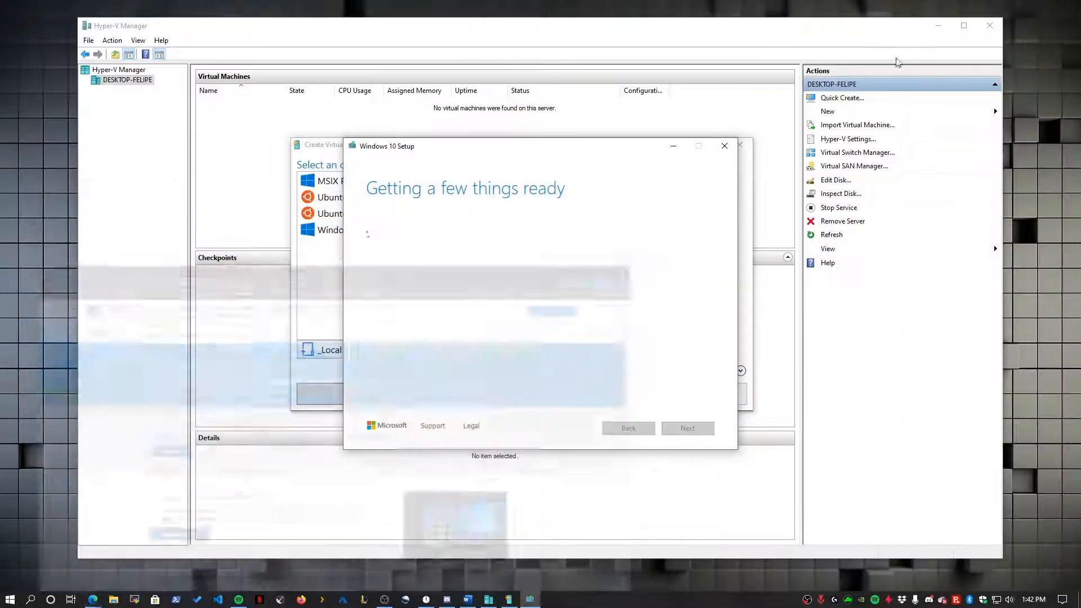
{"action": "left_click_drag", "start_coordinate": [462, 151], "coordinate": [451, 212]}
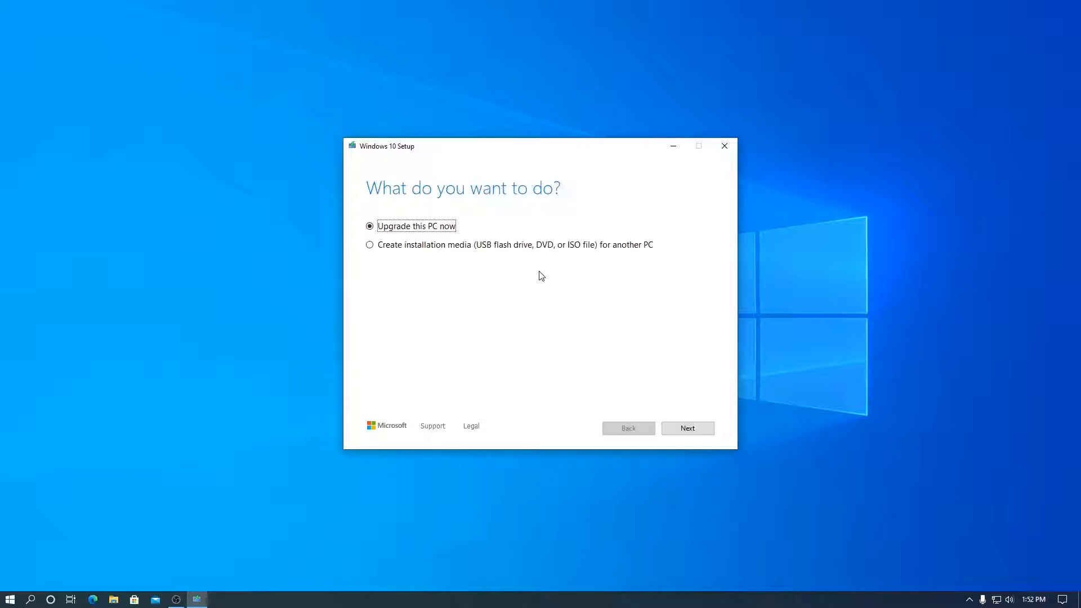
- Create ISO installation media with recommended options, saving it as Windows on C:
{"action": "left_click", "coordinate": [382, 248]}
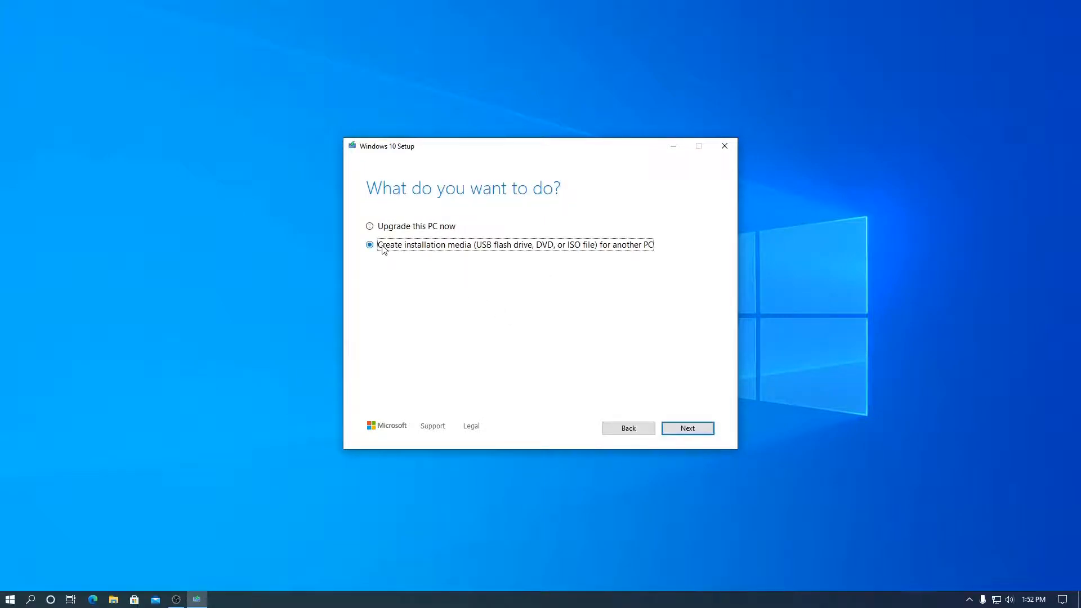
{"action": "left_click", "coordinate": [680, 431]}
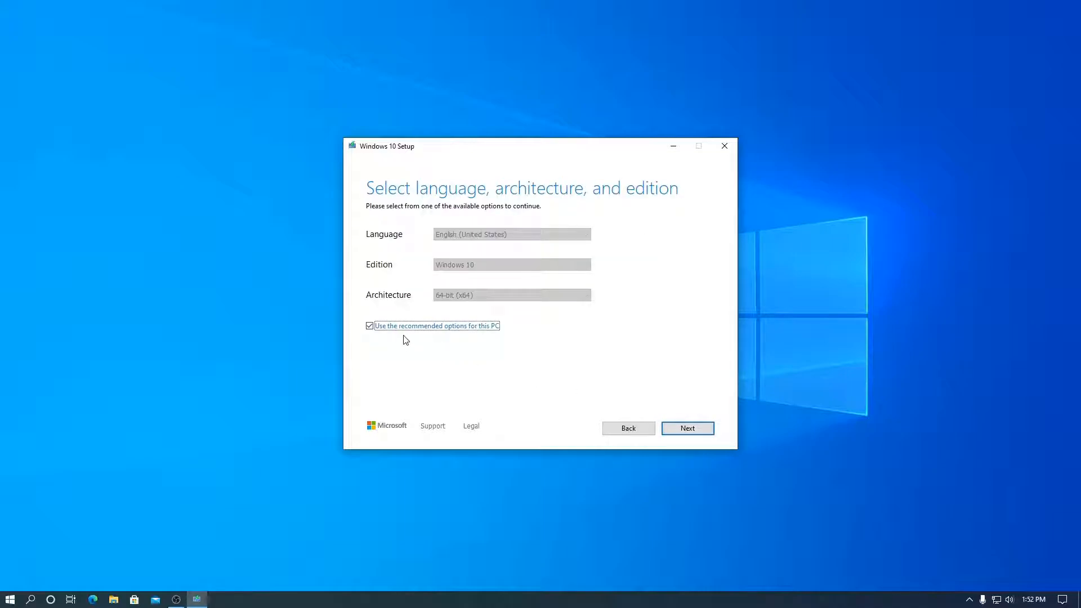
{"action": "left_click", "coordinate": [687, 428]}
{"action": "left_click", "coordinate": [369, 263]}
{"action": "left_click", "coordinate": [668, 431]}
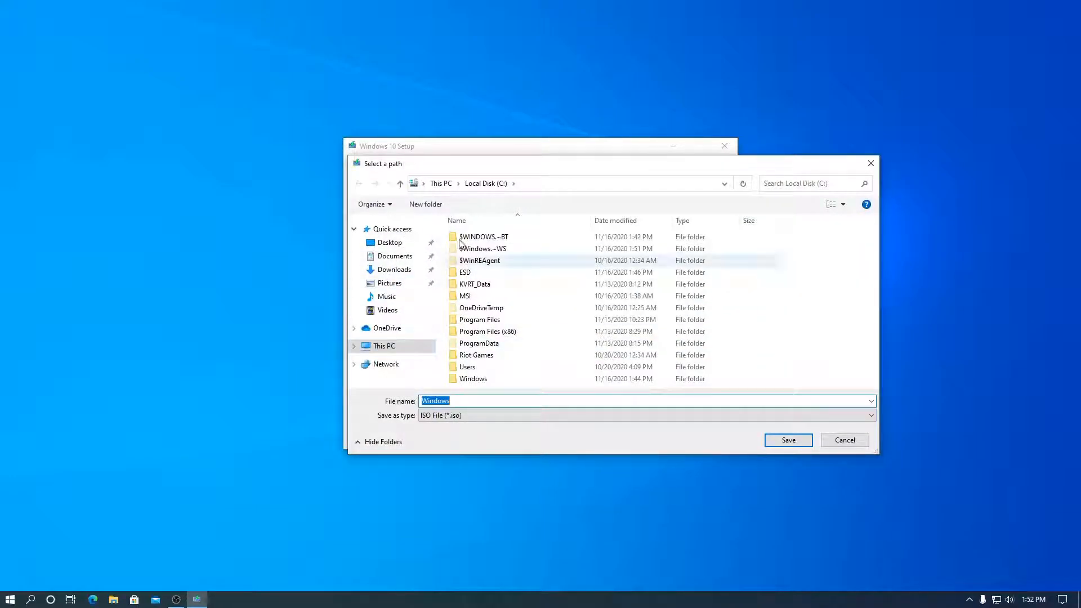
{"action": "left_click", "coordinate": [789, 441]}
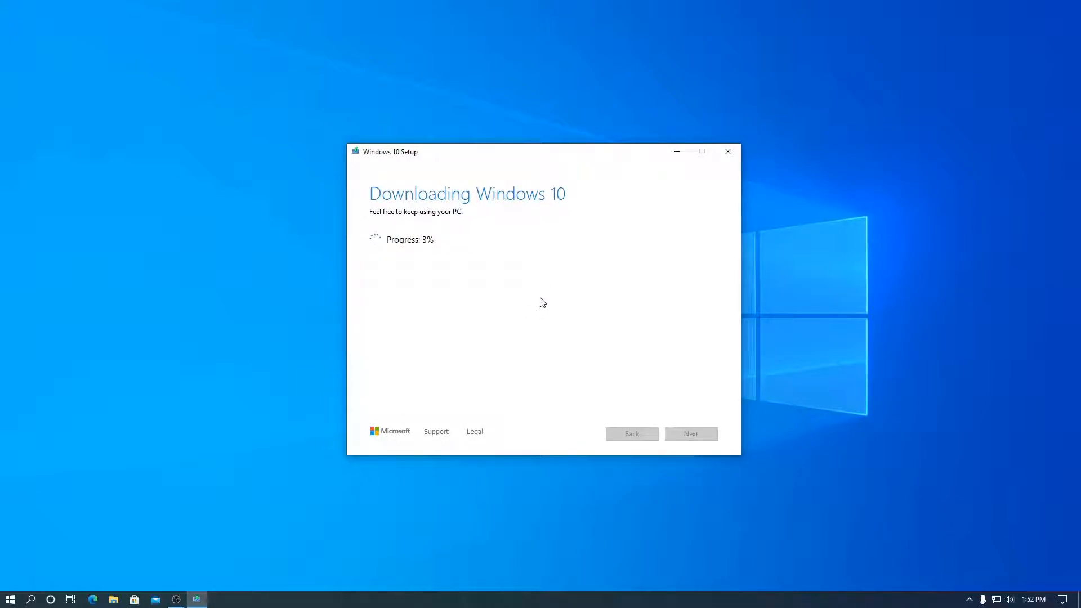
- Move the setup window aside and watch the Windows 10 download in Task Manager's CPU performance view
{"action": "left_click_drag", "start_coordinate": [518, 151], "coordinate": [263, 107]}
{"action": "right_click", "coordinate": [490, 598]}
{"action": "left_click", "coordinate": [521, 553]}
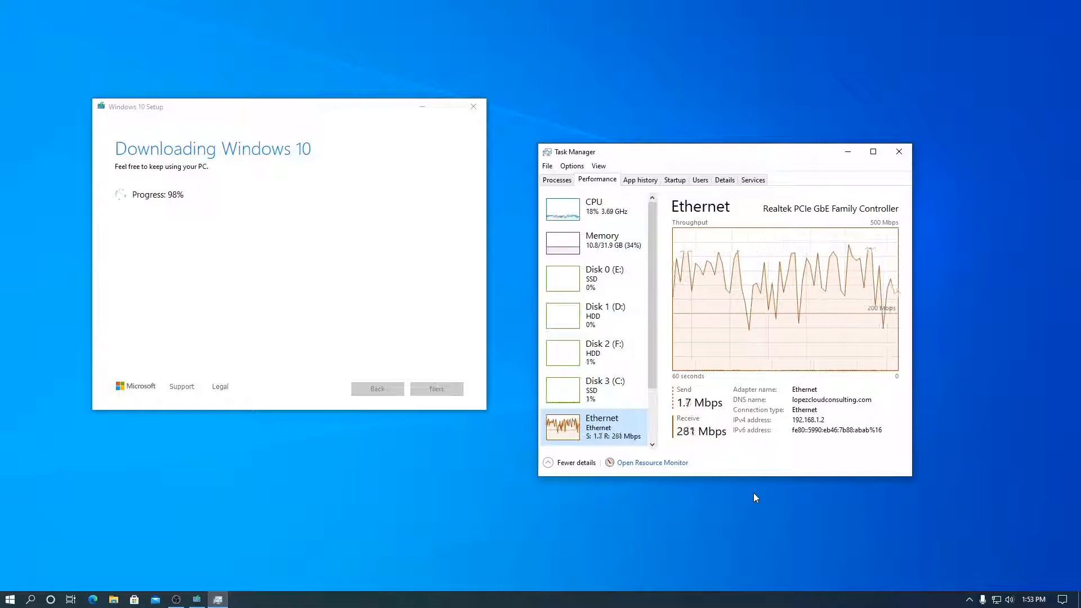
{"action": "left_click", "coordinate": [594, 209]}
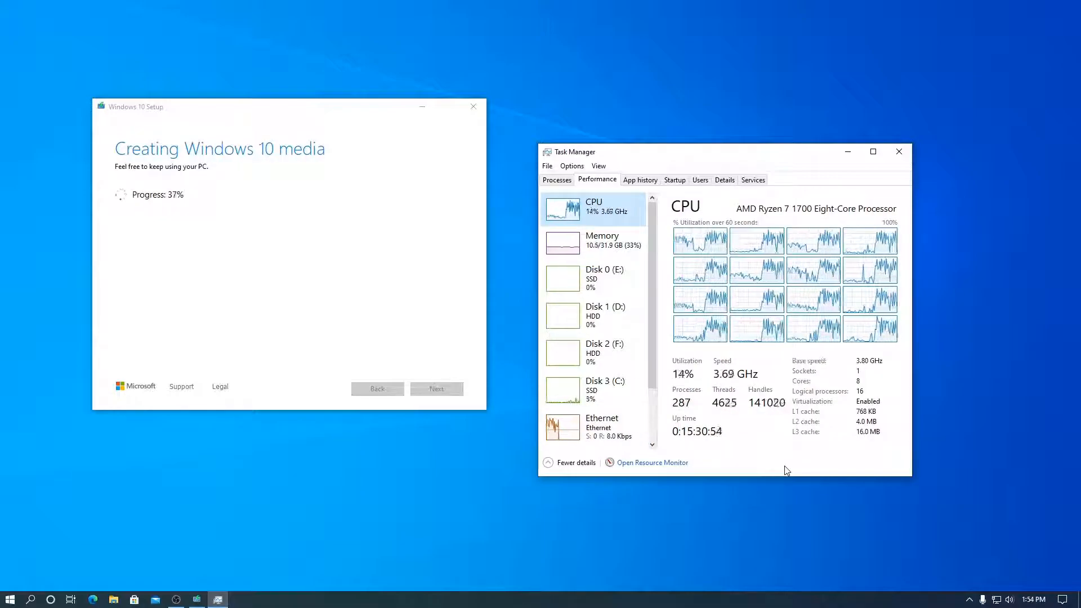
- Finish the Media Creation Tool once Windows.iso is built, and show This PC in File Explorer
{"action": "left_click", "coordinate": [300, 266]}
{"action": "left_click", "coordinate": [442, 389]}
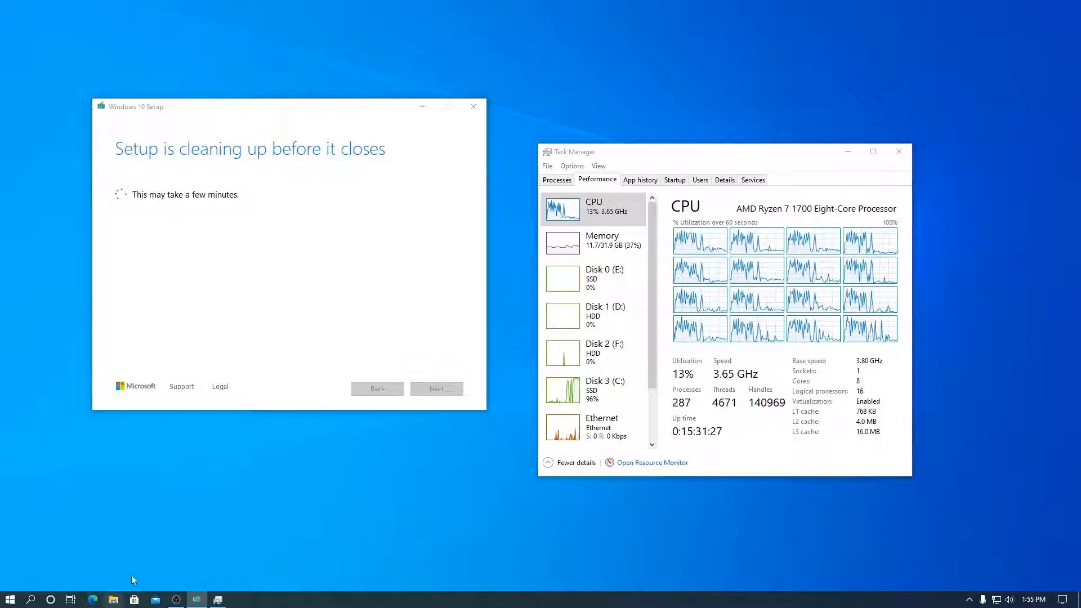
{"action": "left_click", "coordinate": [113, 599]}
{"action": "left_click", "coordinate": [188, 242]}
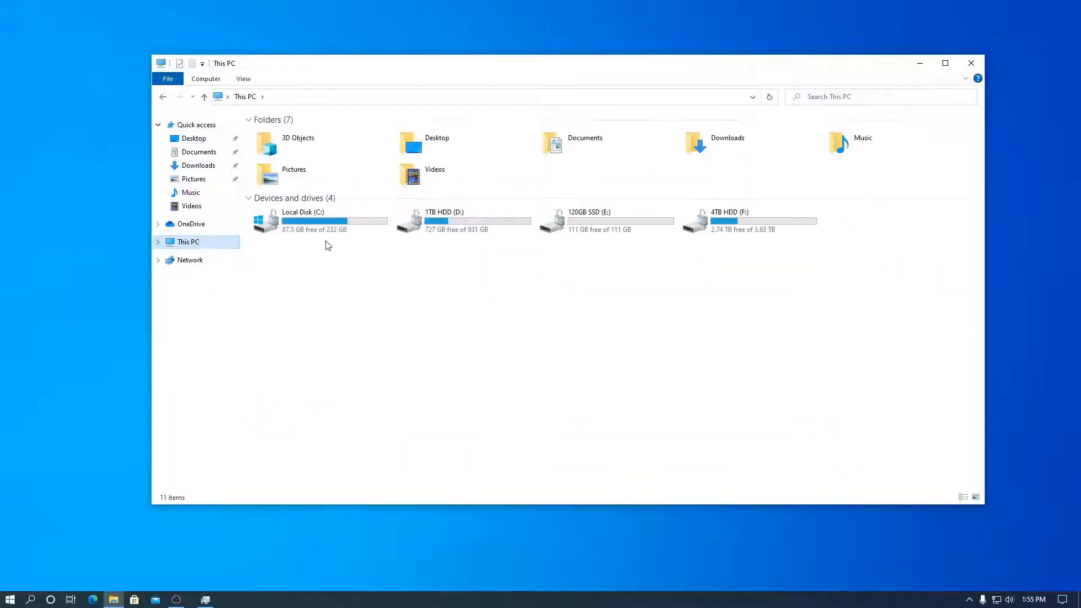
- Open Local Disk (C:) and check the 4.57 GB Windows disc image
{"action": "double_click", "coordinate": [326, 236]}
{"action": "left_click", "coordinate": [295, 288]}
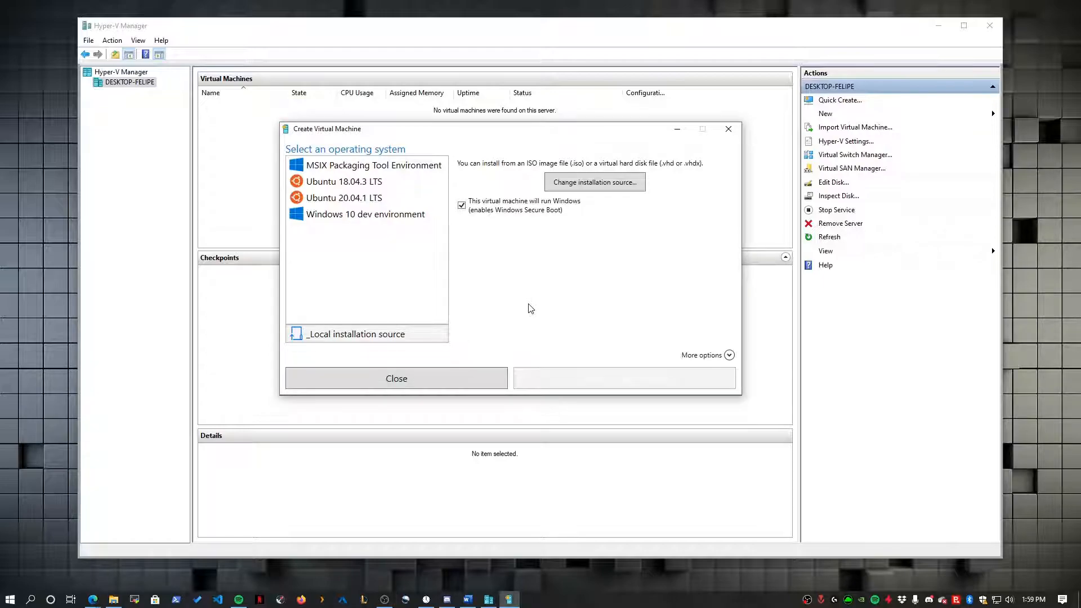
- Set Windows.iso from Local Disk (C:) as the installation source and show More options
{"action": "left_click", "coordinate": [599, 182]}
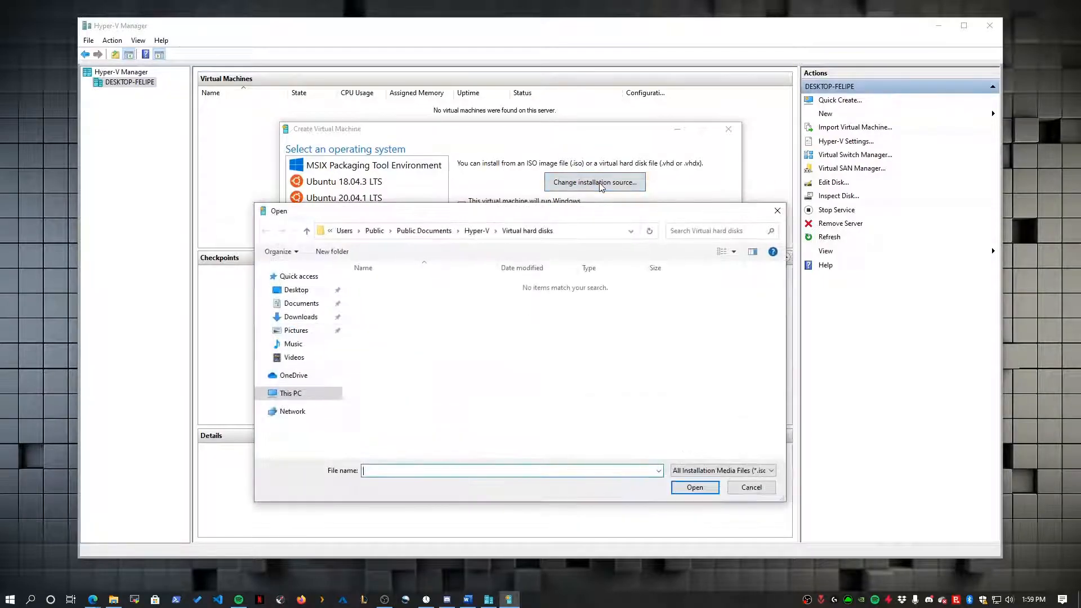
{"action": "left_click", "coordinate": [288, 393]}
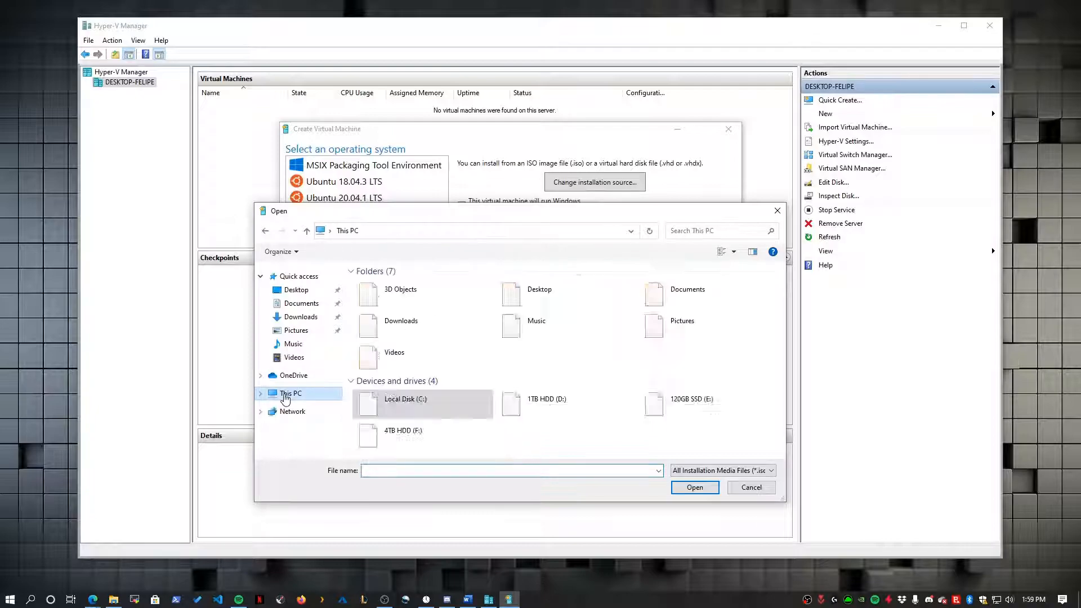
{"action": "double_click", "coordinate": [402, 409]}
{"action": "left_click", "coordinate": [439, 438]}
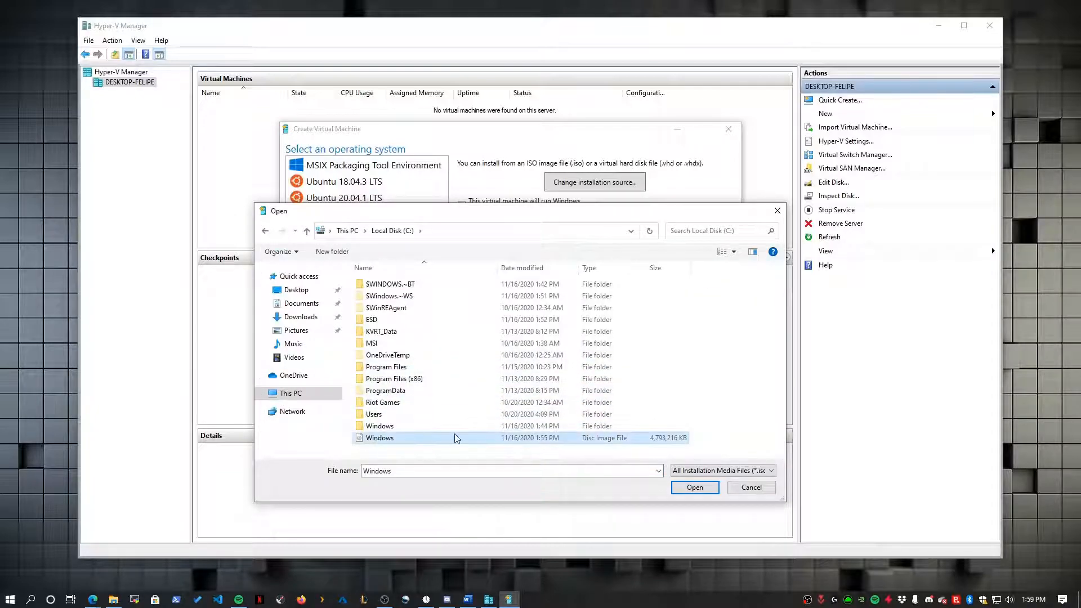
{"action": "left_click", "coordinate": [694, 487]}
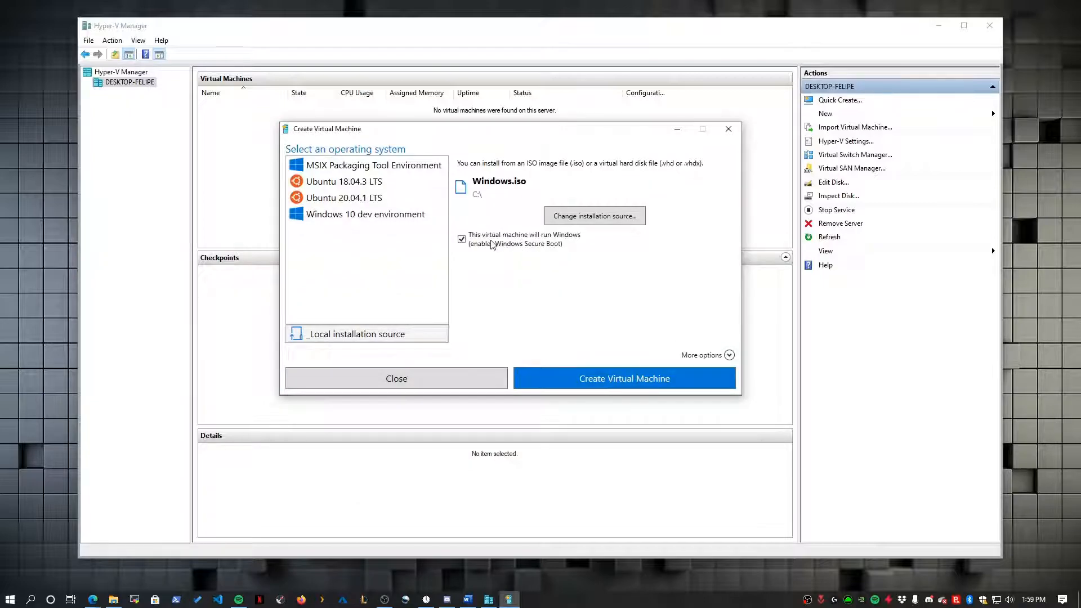
{"action": "left_click", "coordinate": [729, 355]}
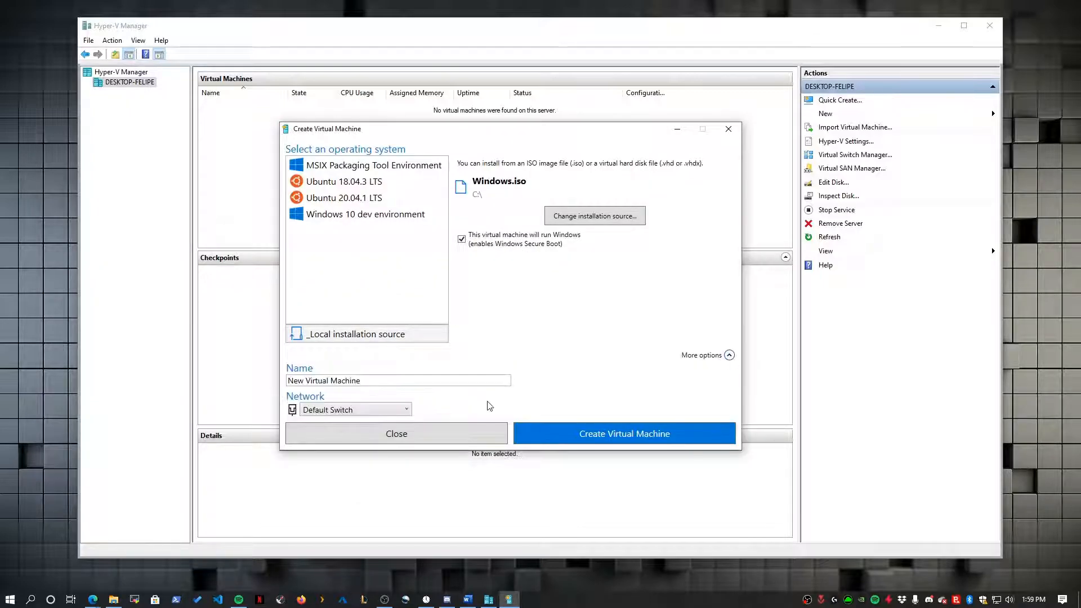
- Name the virtual machine 'Windows 10 Unsecure Machine' and create it
{"action": "left_click_drag", "start_coordinate": [361, 381], "coordinate": [219, 376]}
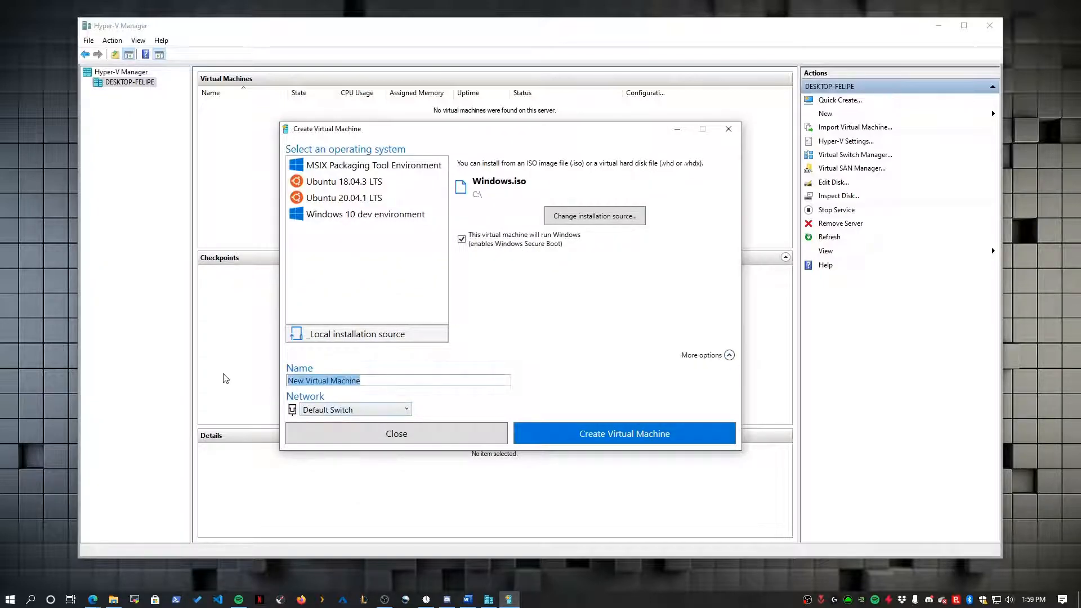
{"action": "left_click", "coordinate": [729, 355]}
{"action": "left_click", "coordinate": [729, 355]}
{"action": "left_click", "coordinate": [383, 382]}
{"action": "type", "text": "Windo1ws"}
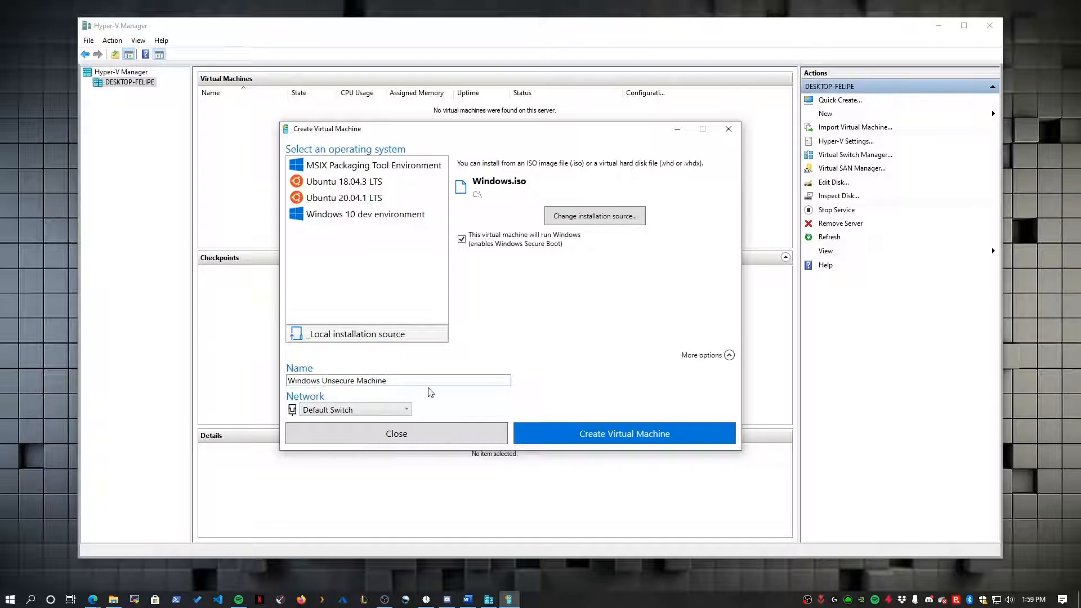
{"action": "type", "text": "10"}
{"action": "left_click", "coordinate": [652, 437]}
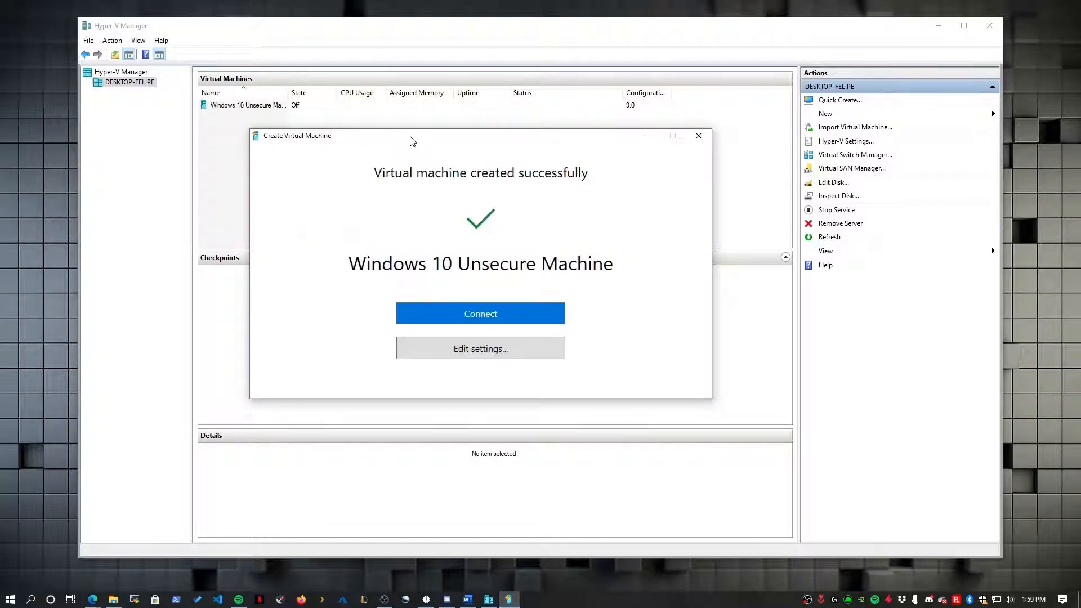
- Connect to Windows 10 Unsecure Machine, move the connection window aside, and bring up the VM's actions
{"action": "left_click", "coordinate": [478, 315]}
{"action": "left_click", "coordinate": [477, 311]}
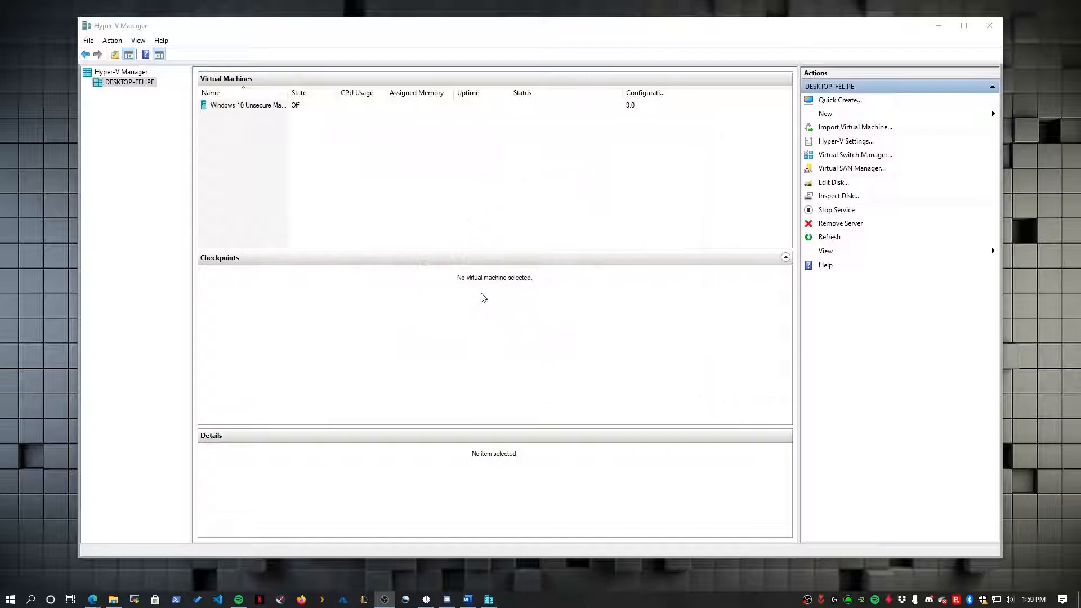
{"action": "left_click_drag", "start_coordinate": [354, 115], "coordinate": [332, 141]}
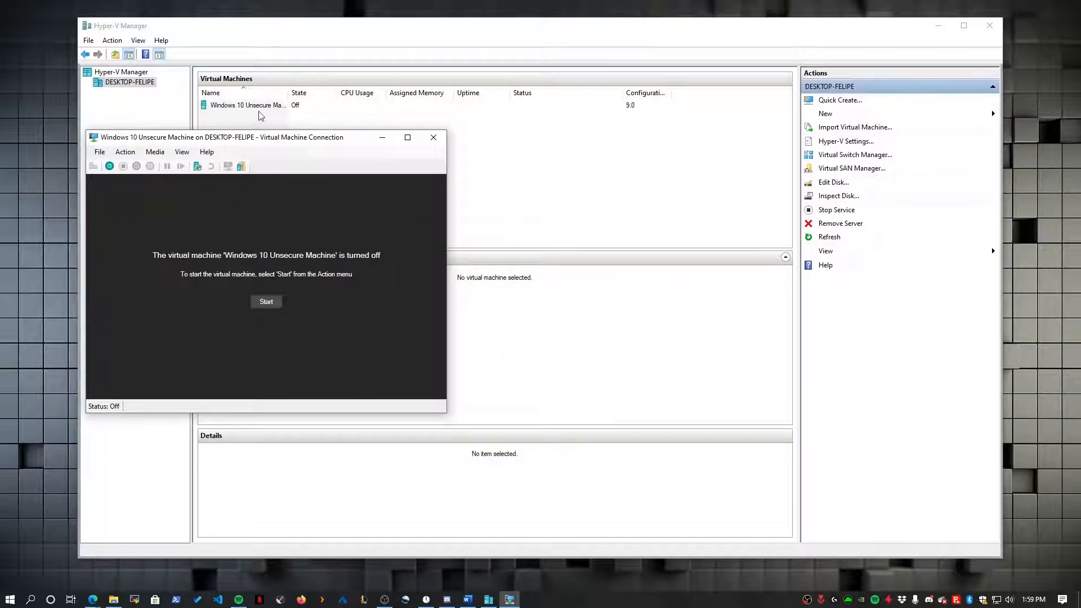
{"action": "left_click", "coordinate": [263, 106]}
{"action": "right_click", "coordinate": [263, 107]}
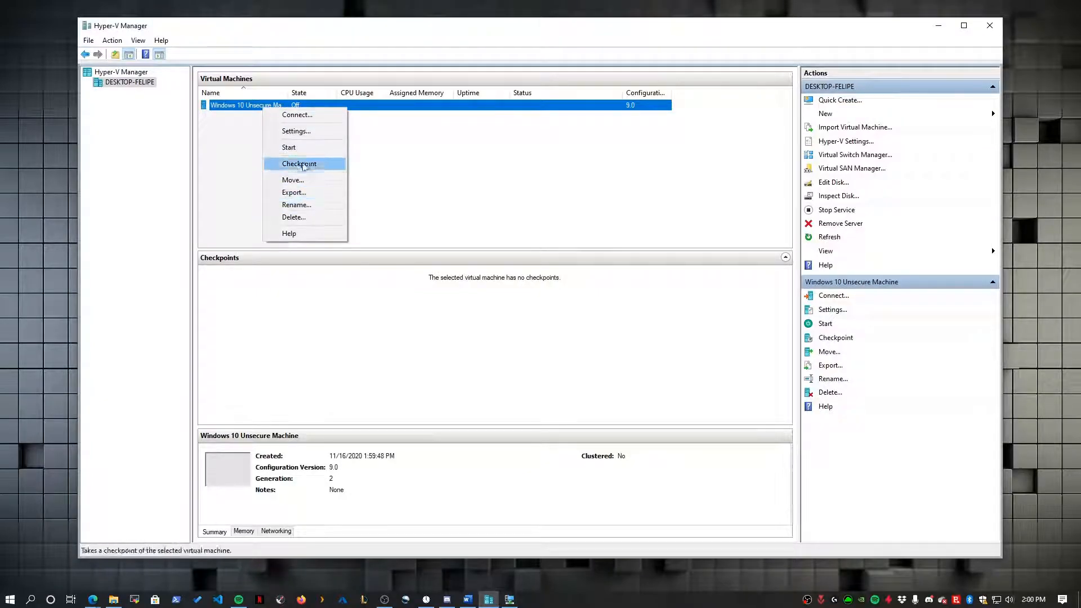
- Open the VM's settings and adjust the virtual processor count on the Processor page
{"action": "left_click", "coordinate": [306, 130]}
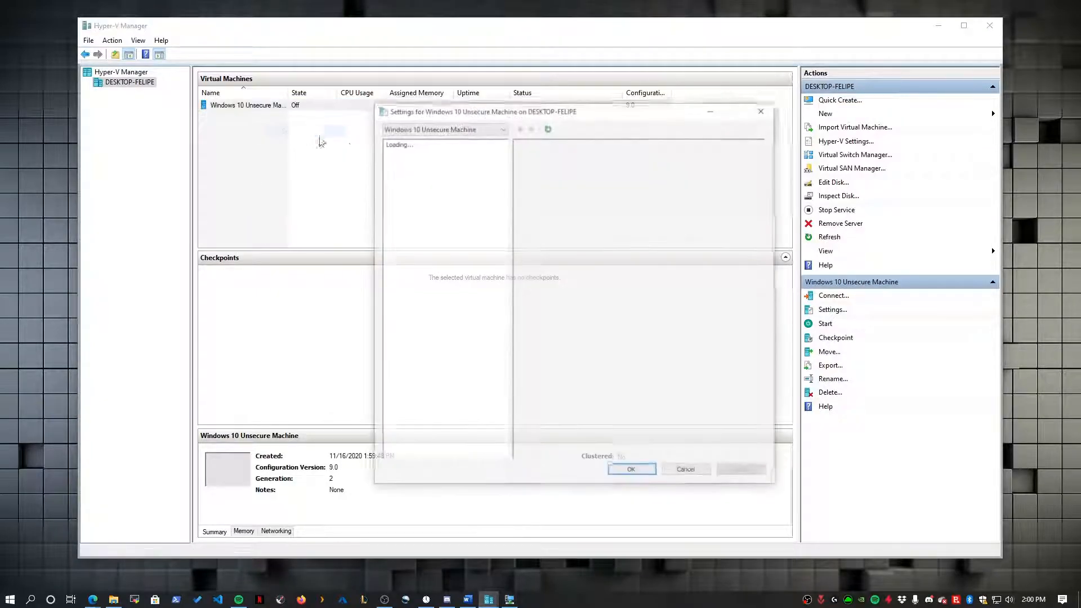
{"action": "left_click", "coordinate": [416, 225]}
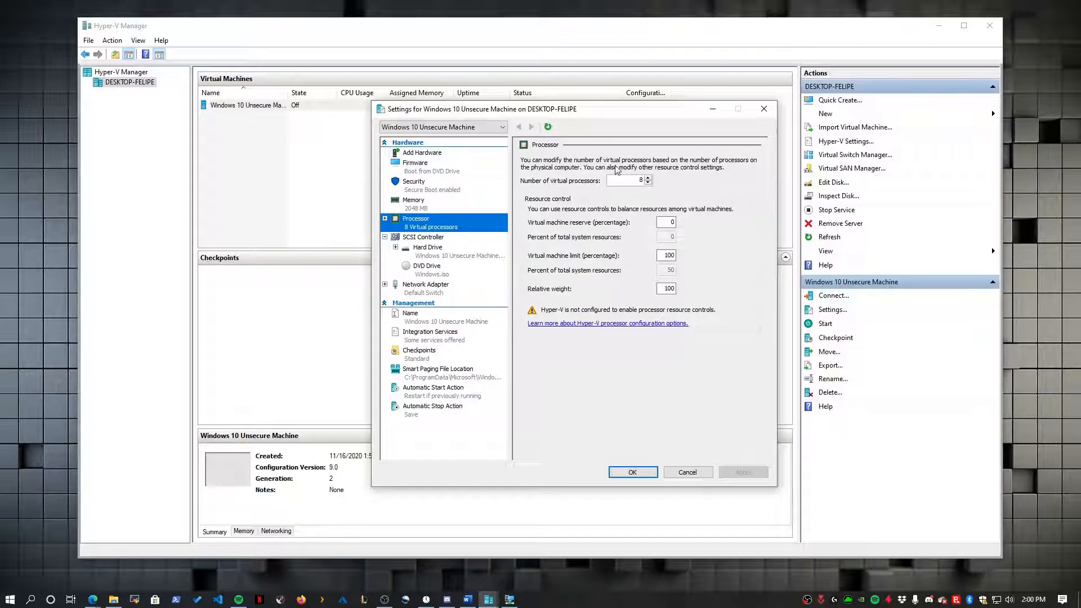
{"action": "key", "text": "Tab"}
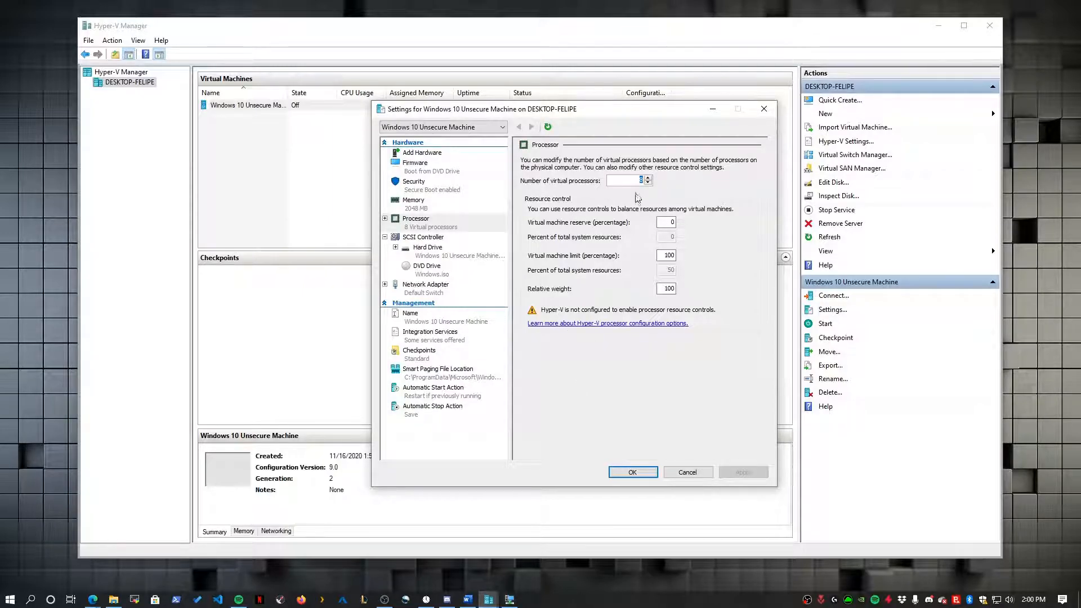
{"action": "left_click", "coordinate": [422, 224]}
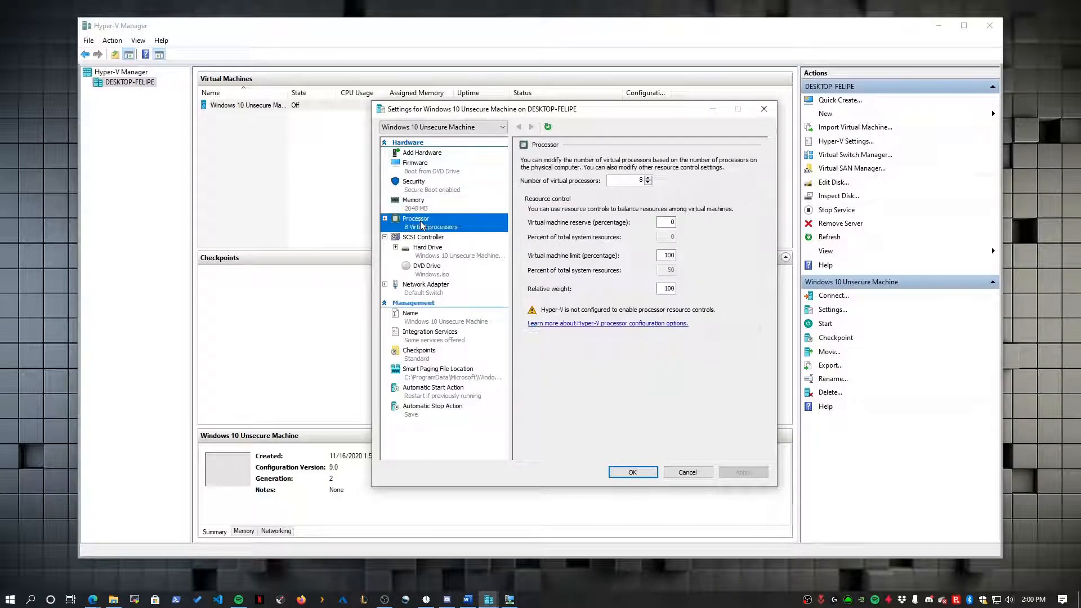
{"action": "left_click_drag", "start_coordinate": [633, 181], "coordinate": [660, 179]}
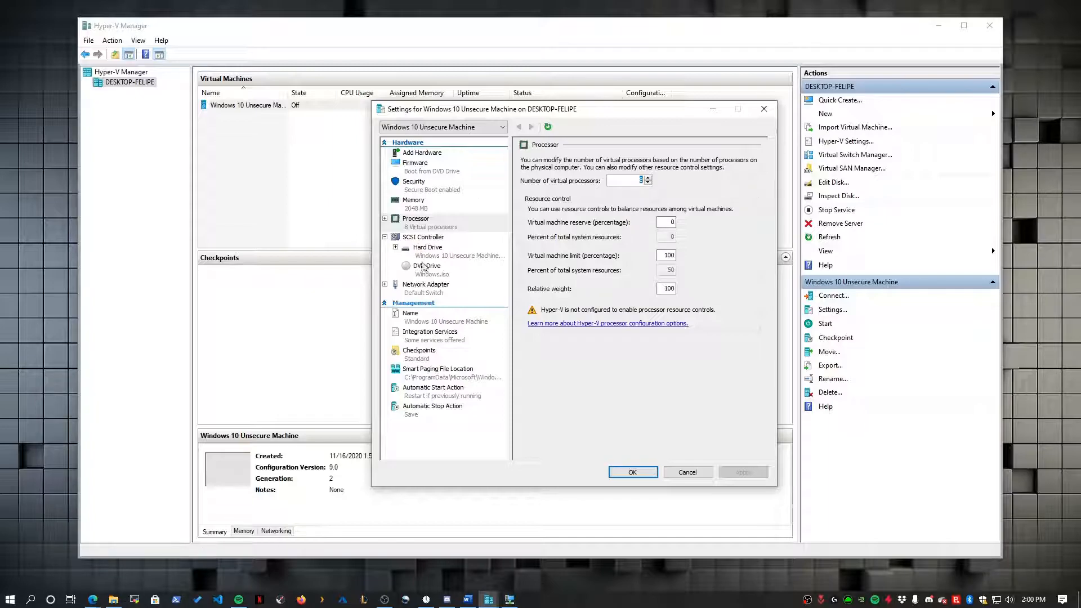
{"action": "left_click", "coordinate": [408, 226]}
{"action": "double_click", "coordinate": [408, 225]}
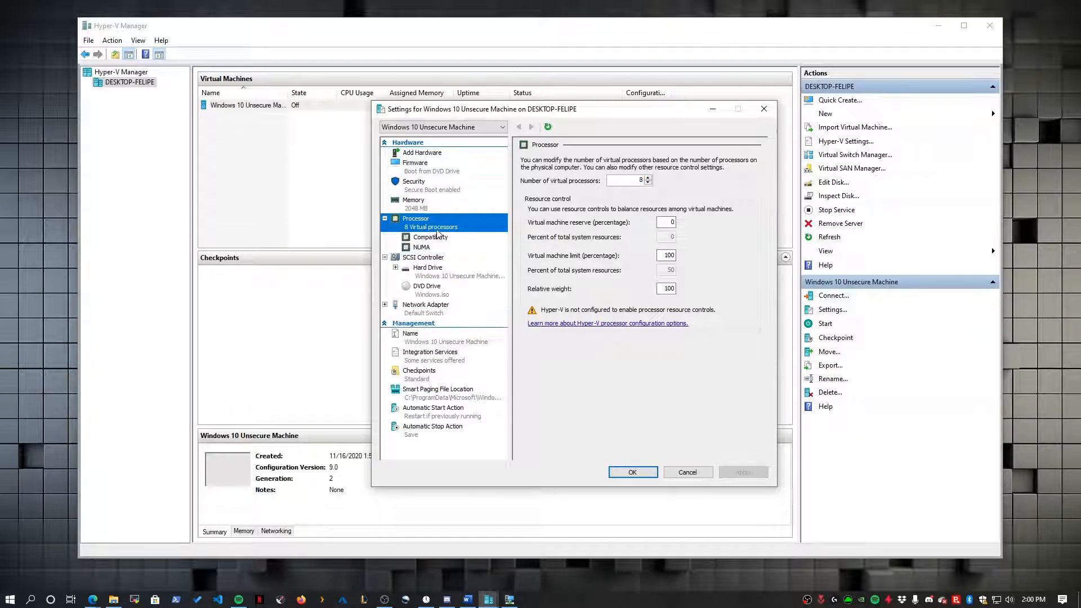
{"action": "left_click", "coordinate": [648, 182]}
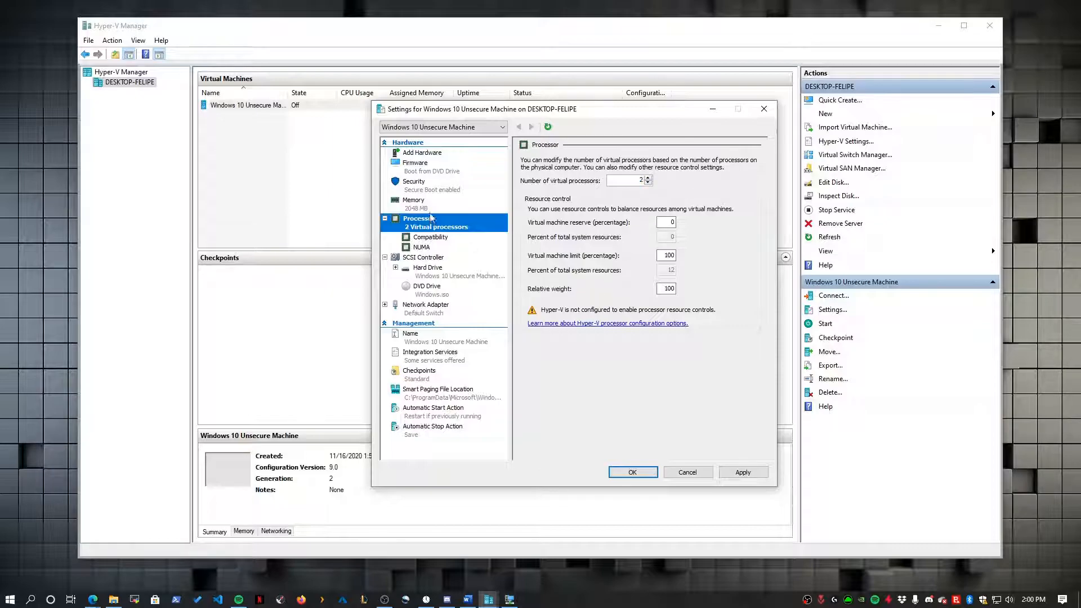
- Set RAM to 4048 MB, bring the processor count to 4, and view the Security page
{"action": "left_click", "coordinate": [464, 203]}
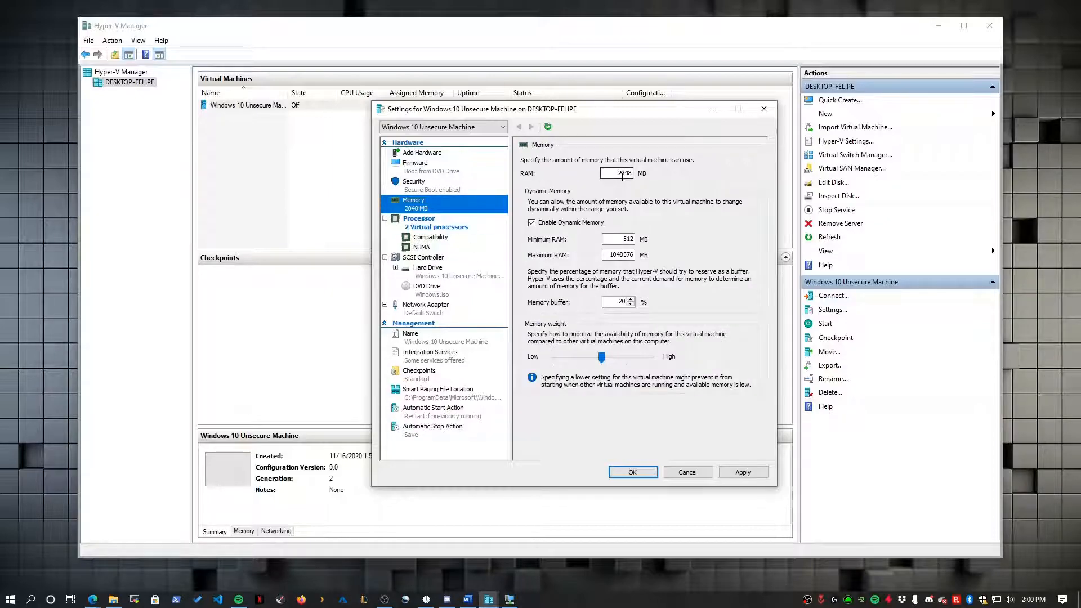
{"action": "left_click", "coordinate": [622, 174]}
{"action": "type", "text": "4"}
{"action": "left_click", "coordinate": [457, 206]}
{"action": "key", "text": "Down"}
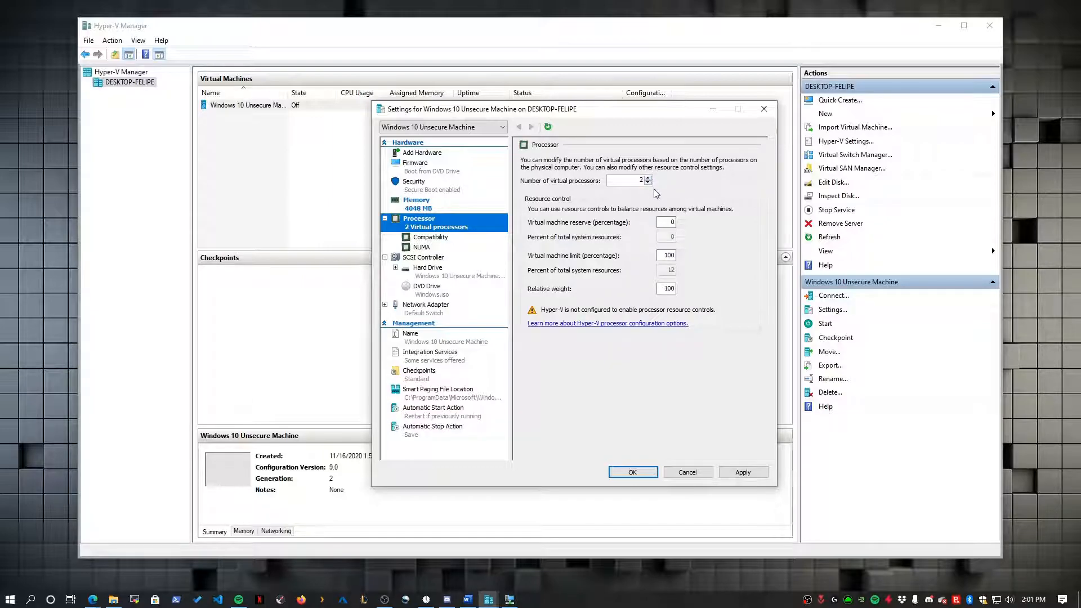
{"action": "left_click", "coordinate": [647, 178]}
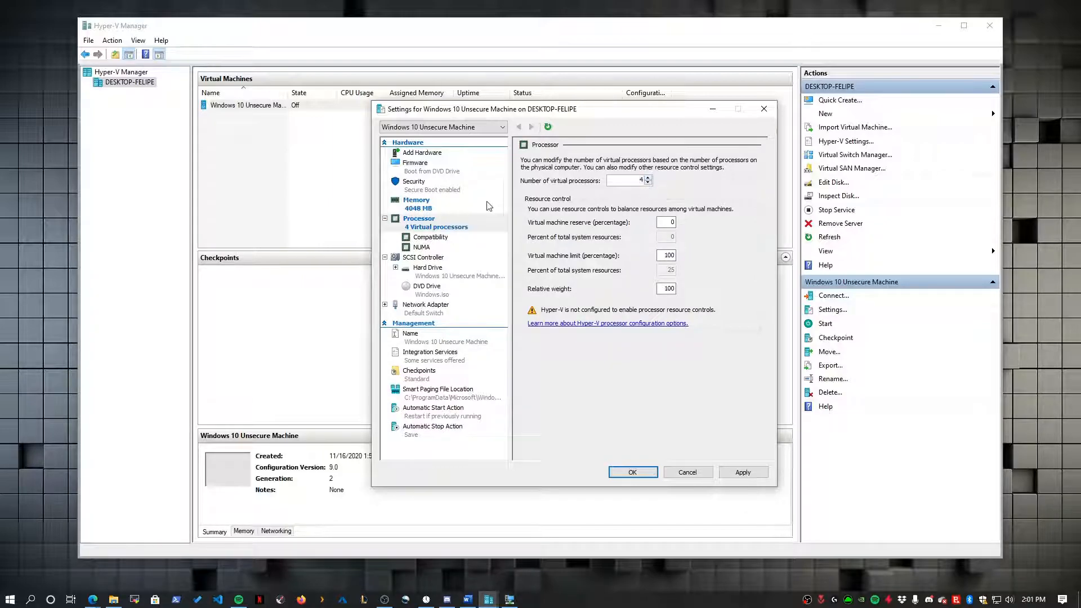
{"action": "left_click", "coordinate": [434, 187]}
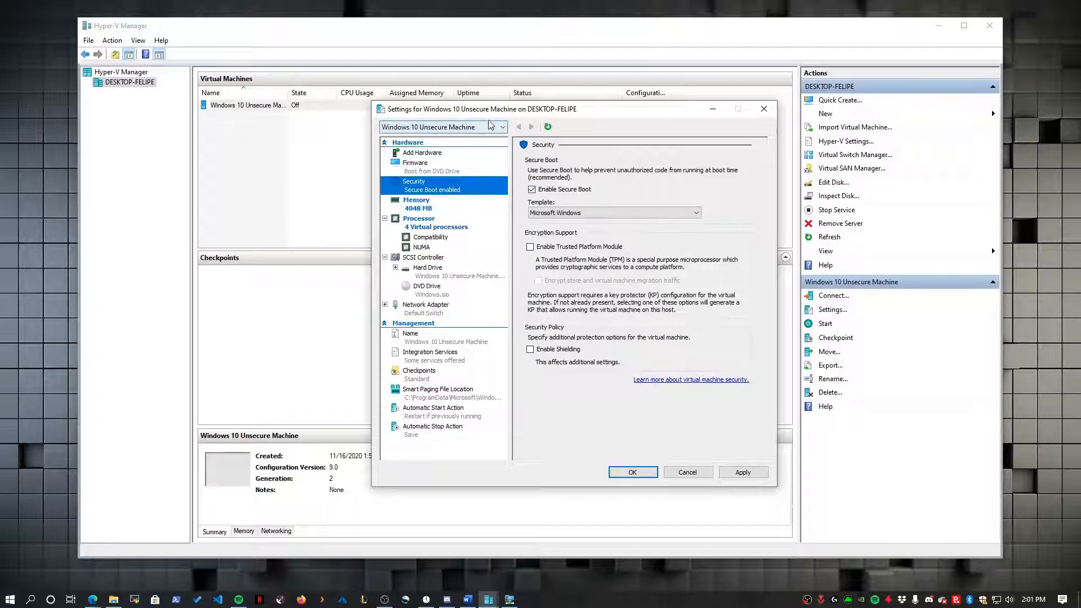
- Uncheck Enable Secure Boot, then apply and confirm the change with OK
{"action": "left_click_drag", "start_coordinate": [491, 112], "coordinate": [467, 113]}
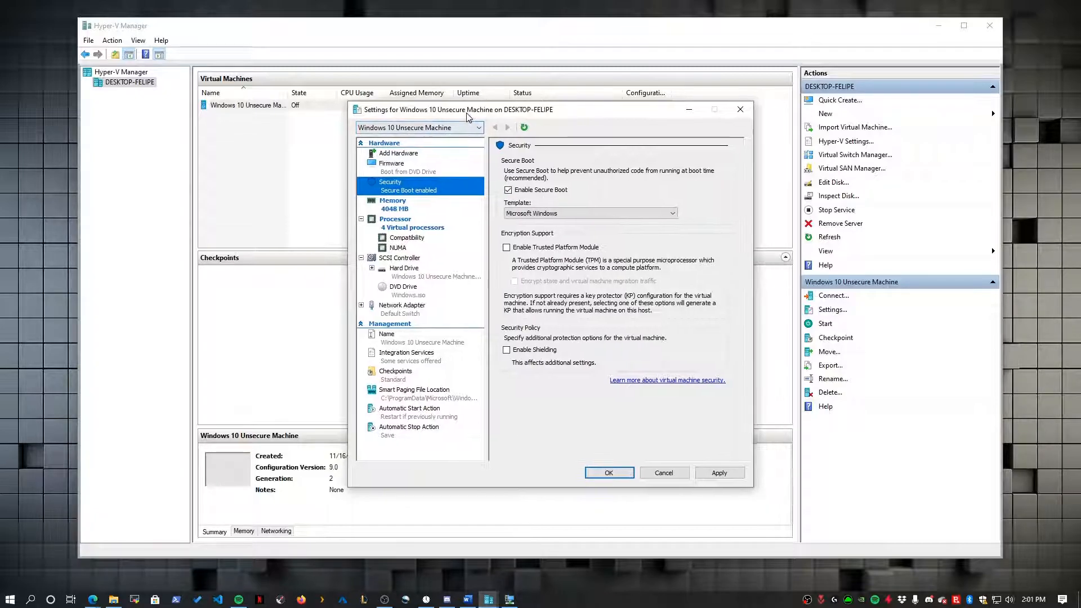
{"action": "left_click", "coordinate": [508, 191]}
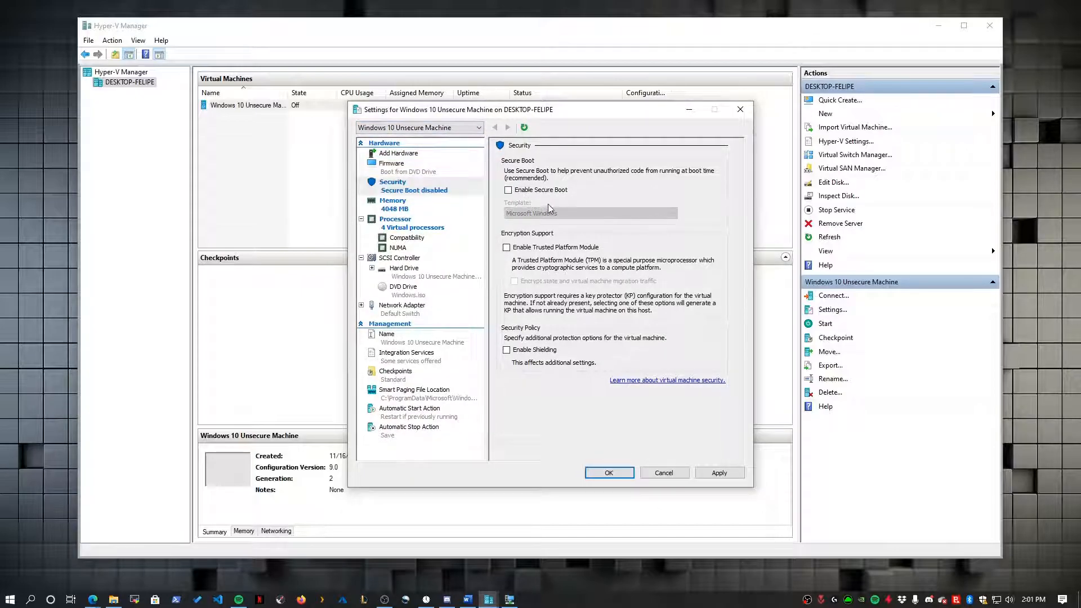
{"action": "left_click", "coordinate": [449, 269]}
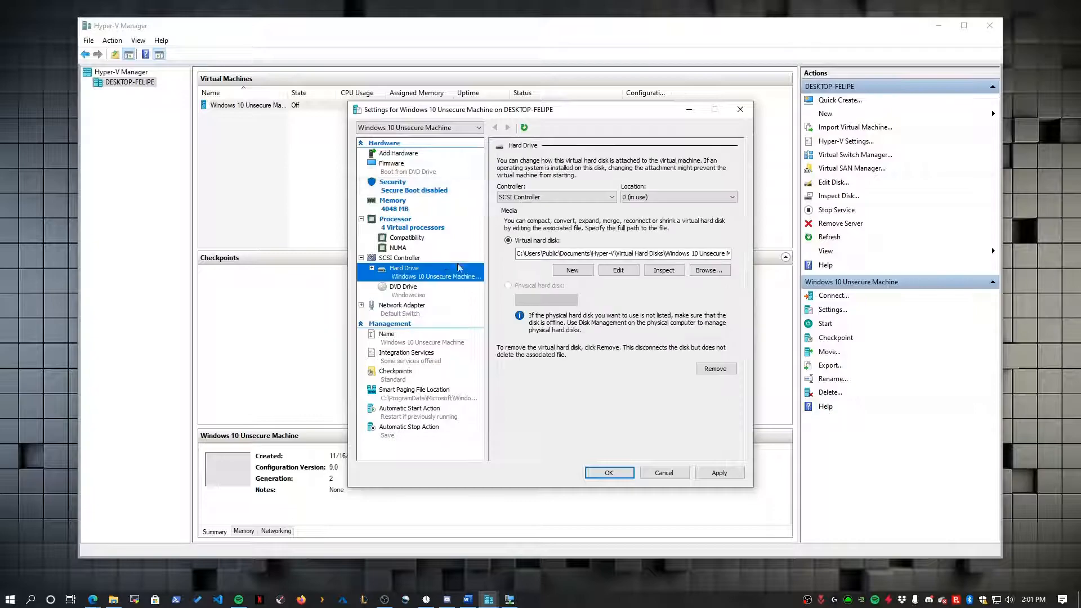
{"action": "left_click", "coordinate": [405, 187]}
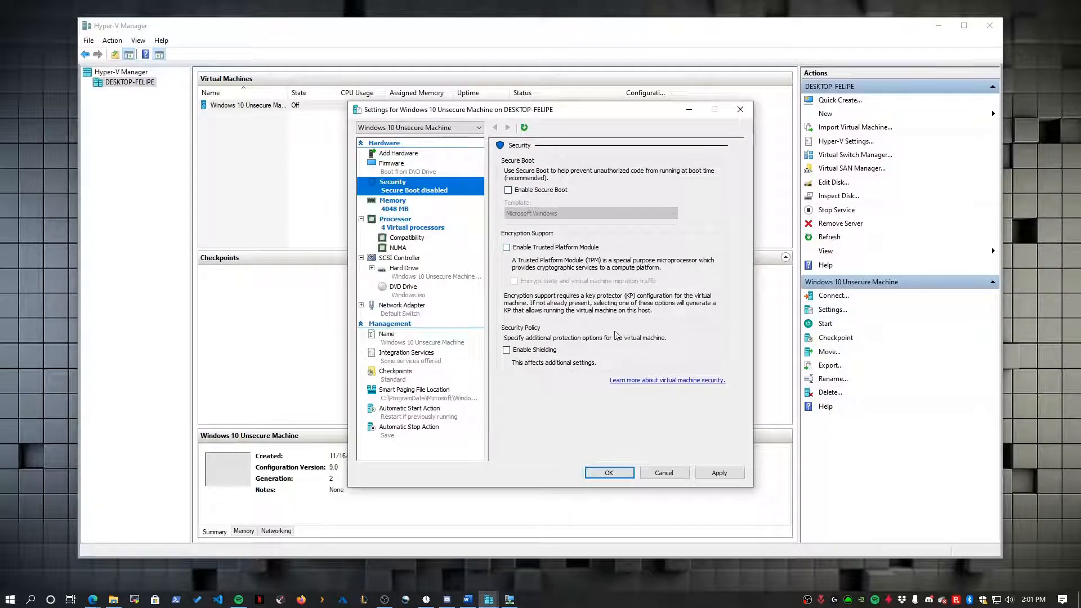
{"action": "left_click", "coordinate": [720, 473]}
{"action": "left_click", "coordinate": [610, 473]}
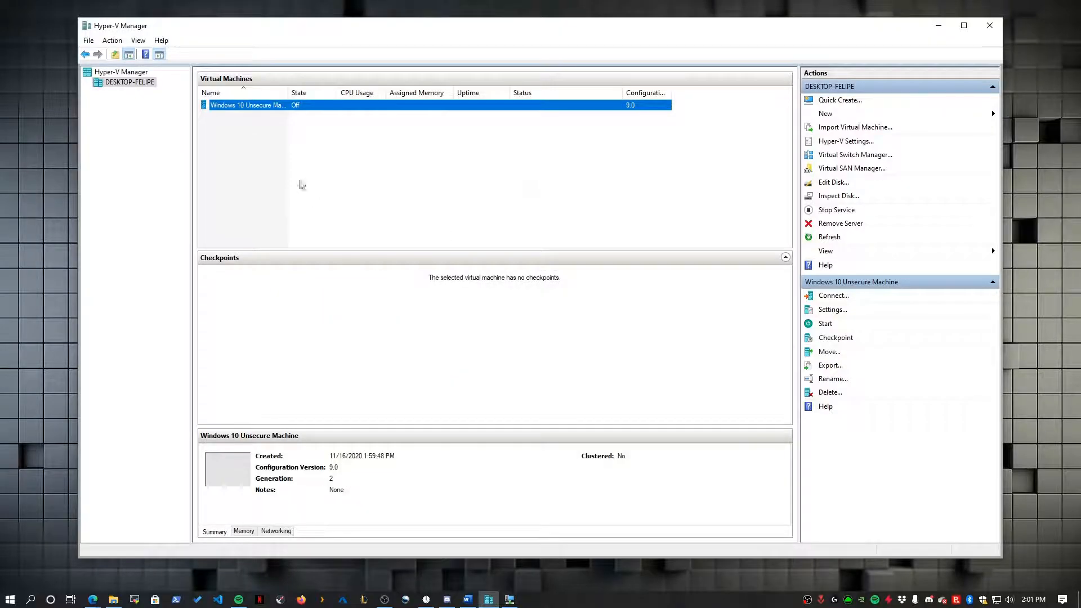
- Connect to and start the VM, accept the language settings, and choose Install now
{"action": "right_click", "coordinate": [282, 111]}
{"action": "left_click", "coordinate": [301, 119]}
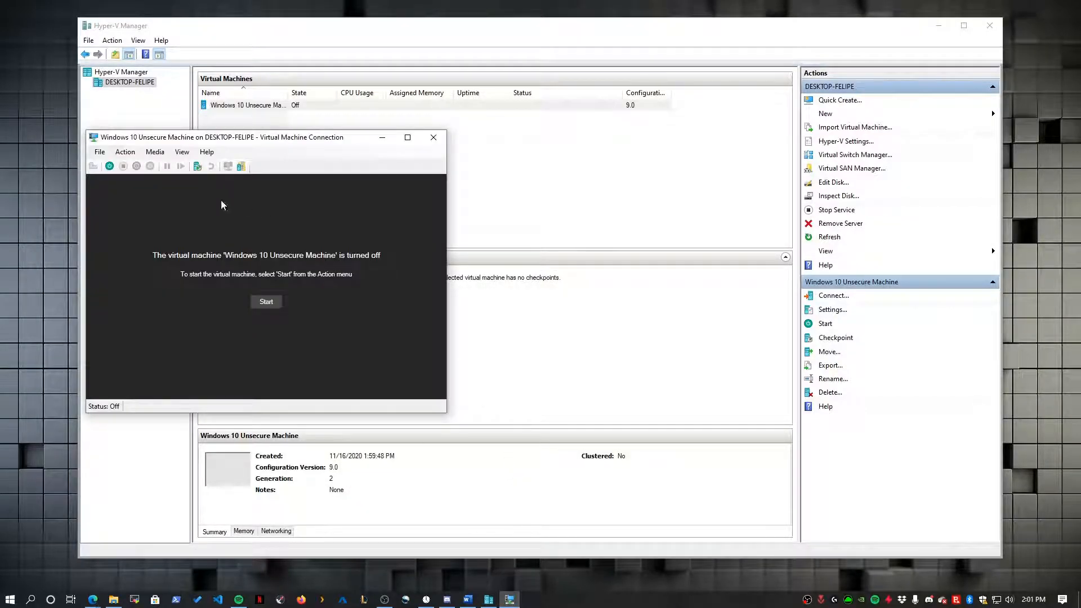
{"action": "left_click", "coordinate": [266, 302]}
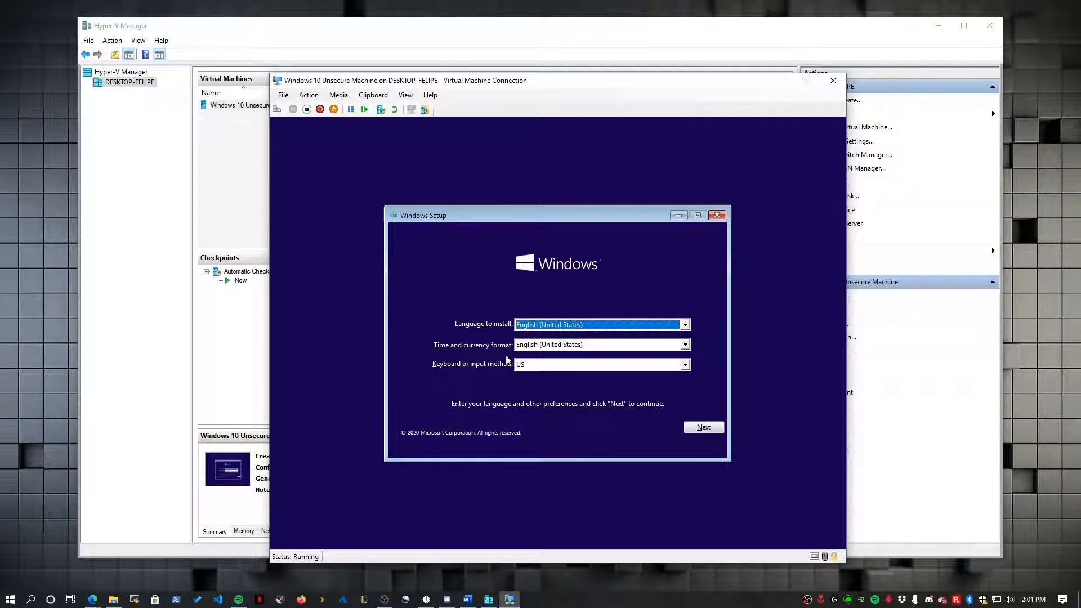
{"action": "left_click", "coordinate": [706, 425]}
{"action": "left_click", "coordinate": [555, 337]}
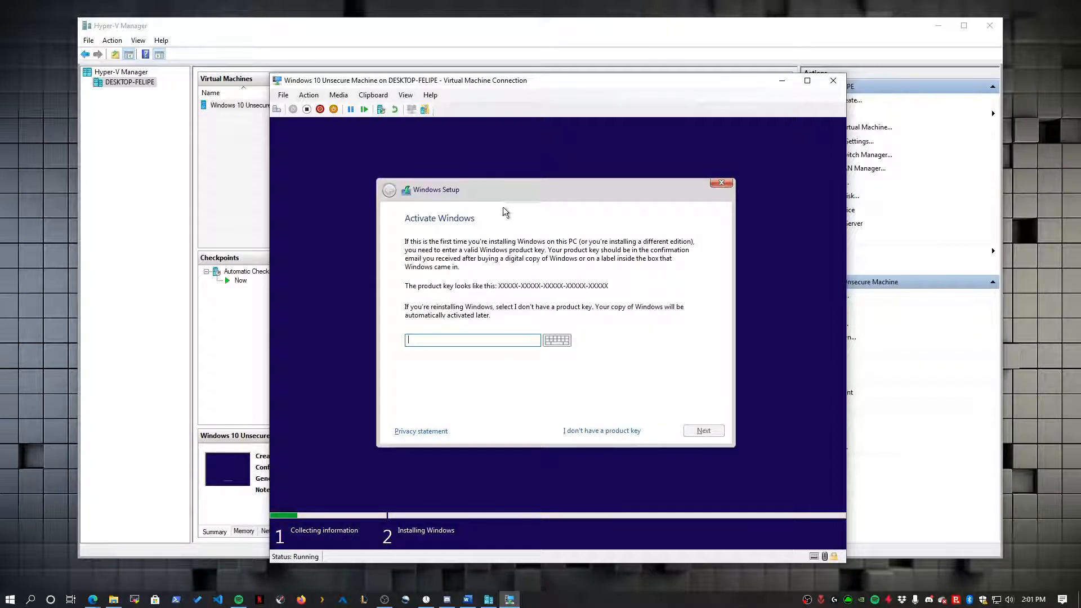
- Skip the product key and select the Windows 10 Pro edition
{"action": "left_click", "coordinate": [584, 431]}
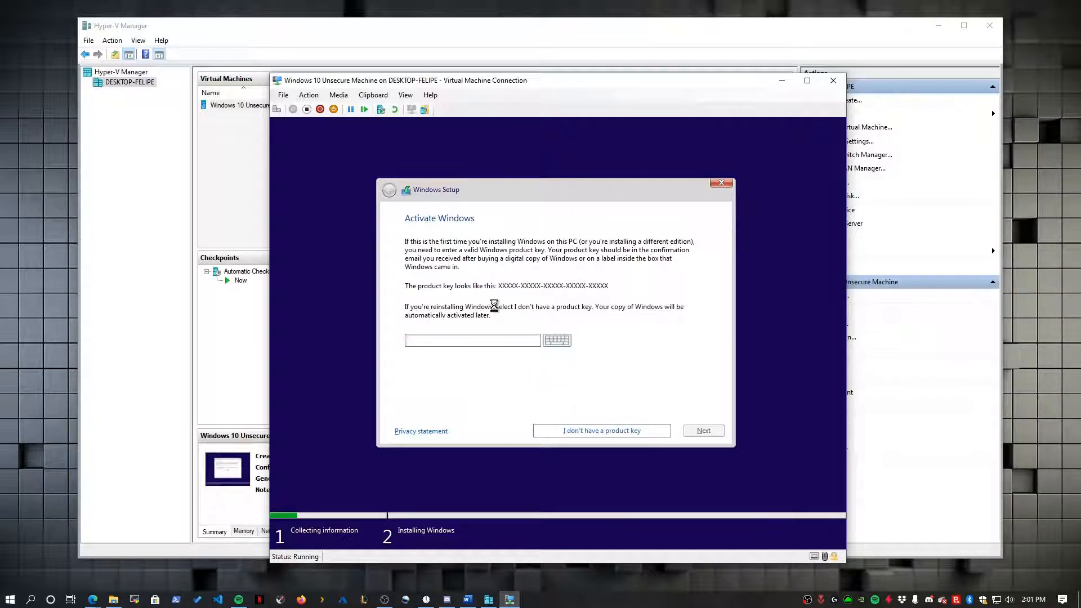
{"action": "left_click", "coordinate": [460, 311]}
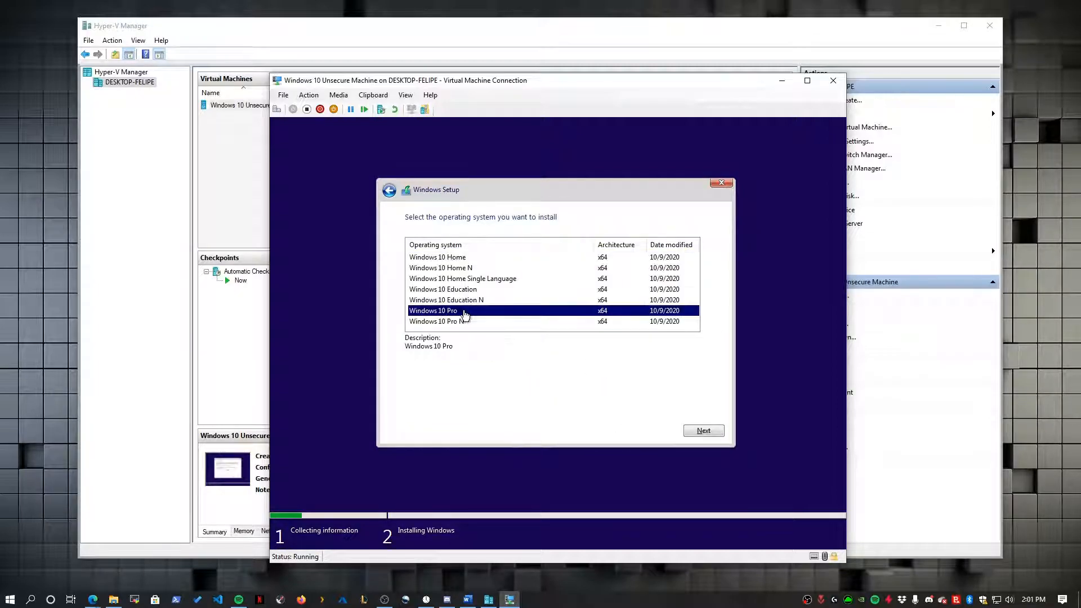
{"action": "left_click", "coordinate": [462, 261]}
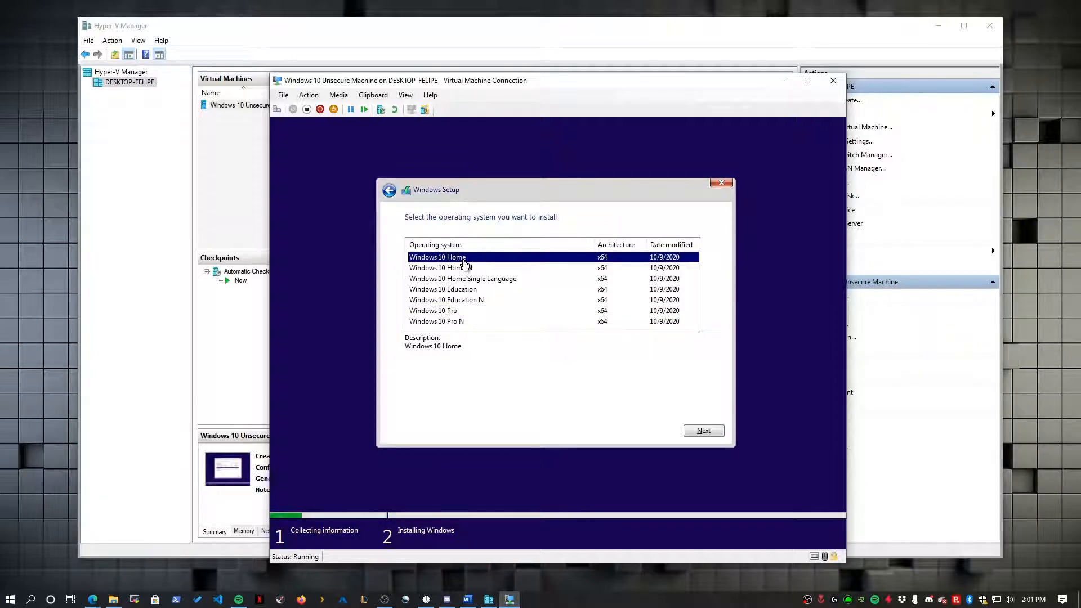
{"action": "left_click", "coordinate": [455, 312]}
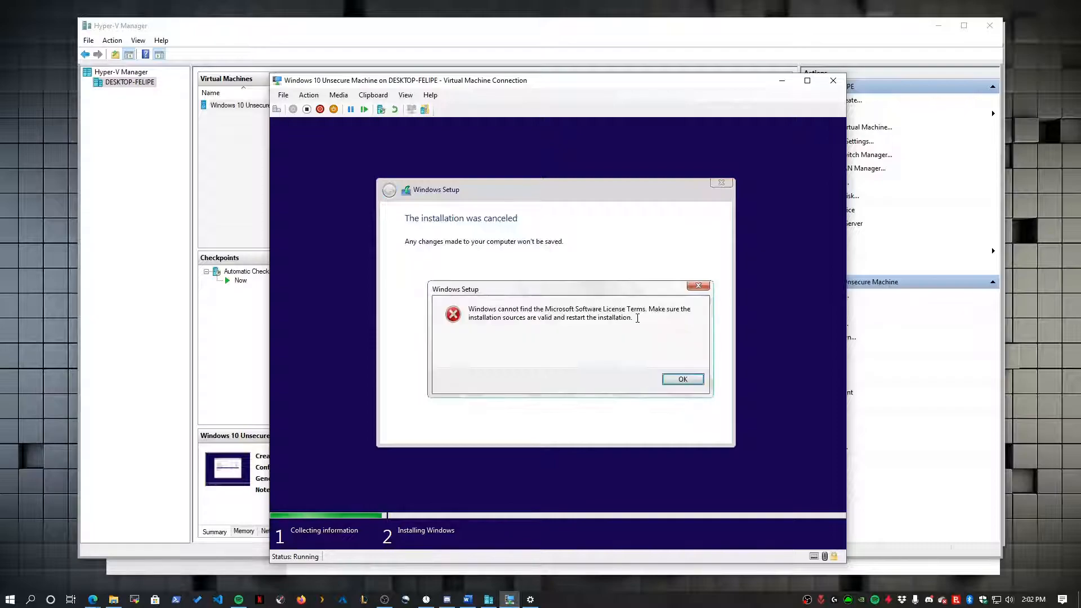
- Move the license-terms error box aside and open the VM's Settings in Hyper-V Manager
{"action": "left_click_drag", "start_coordinate": [635, 318], "coordinate": [465, 310]}
{"action": "left_click_drag", "start_coordinate": [521, 288], "coordinate": [651, 301]}
{"action": "left_click", "coordinate": [577, 293]}
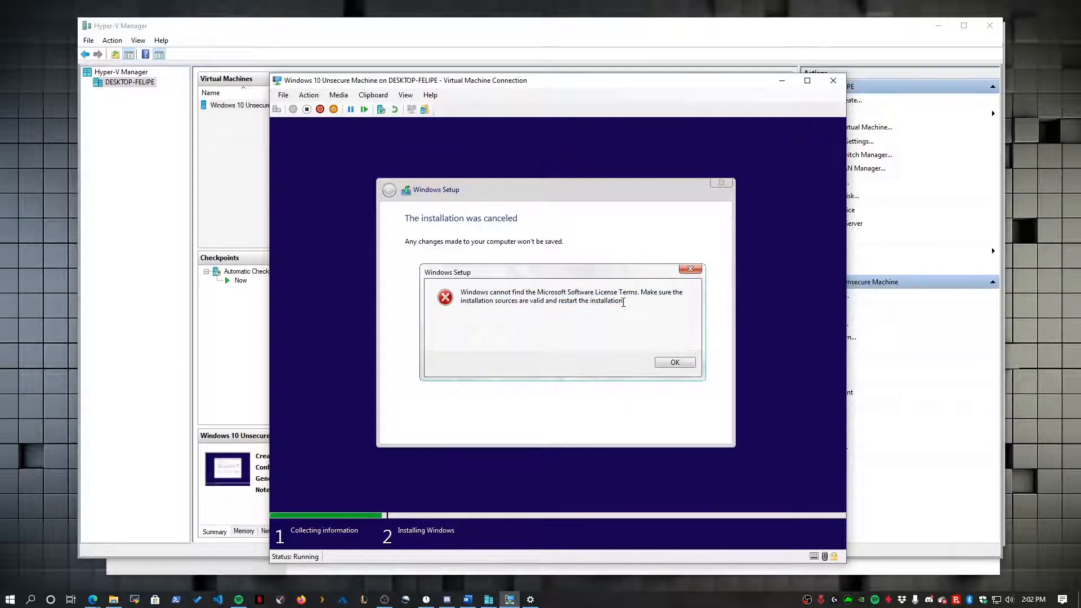
{"action": "right_click", "coordinate": [233, 105]}
{"action": "left_click", "coordinate": [266, 129]}
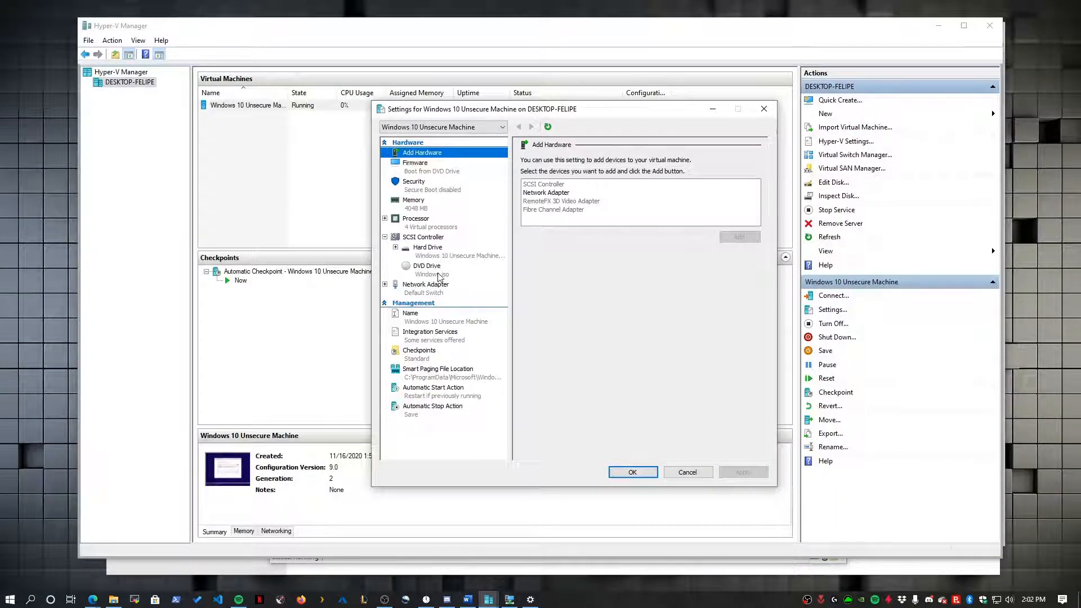
- Review the DVD drive, SCSI controller and hard drive settings without changing them
{"action": "left_click", "coordinate": [440, 275]}
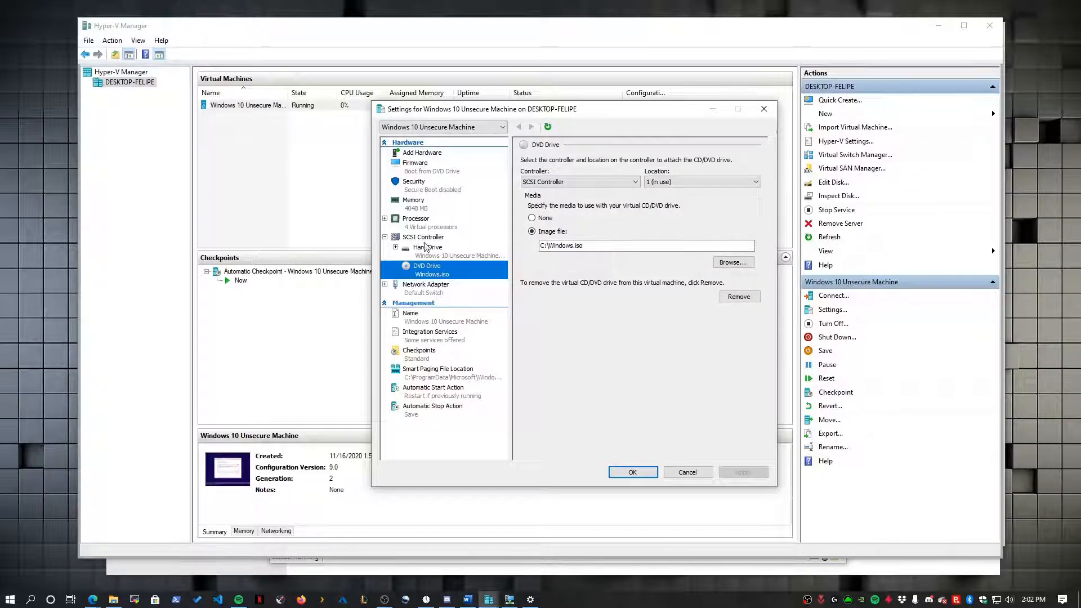
{"action": "left_click", "coordinate": [424, 238]}
{"action": "left_click", "coordinate": [435, 254]}
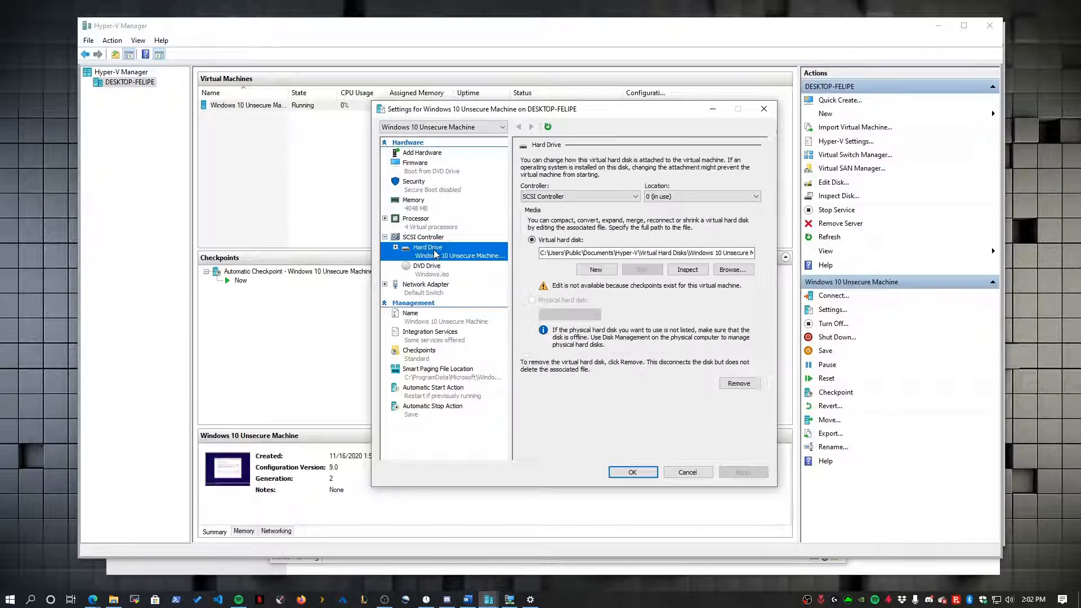
{"action": "left_click", "coordinate": [441, 265]}
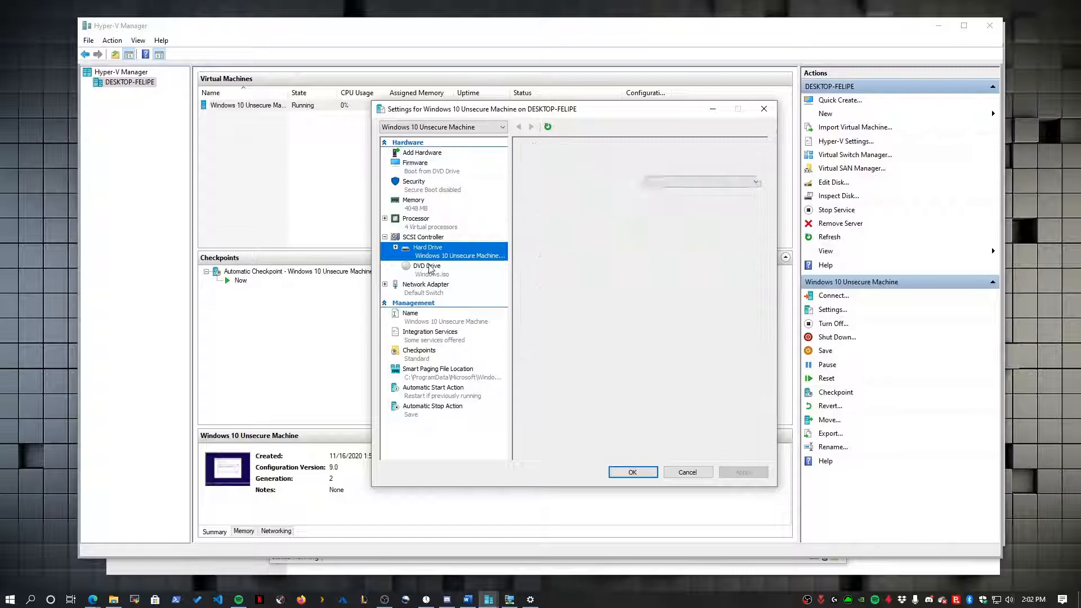
{"action": "left_click", "coordinate": [444, 256]}
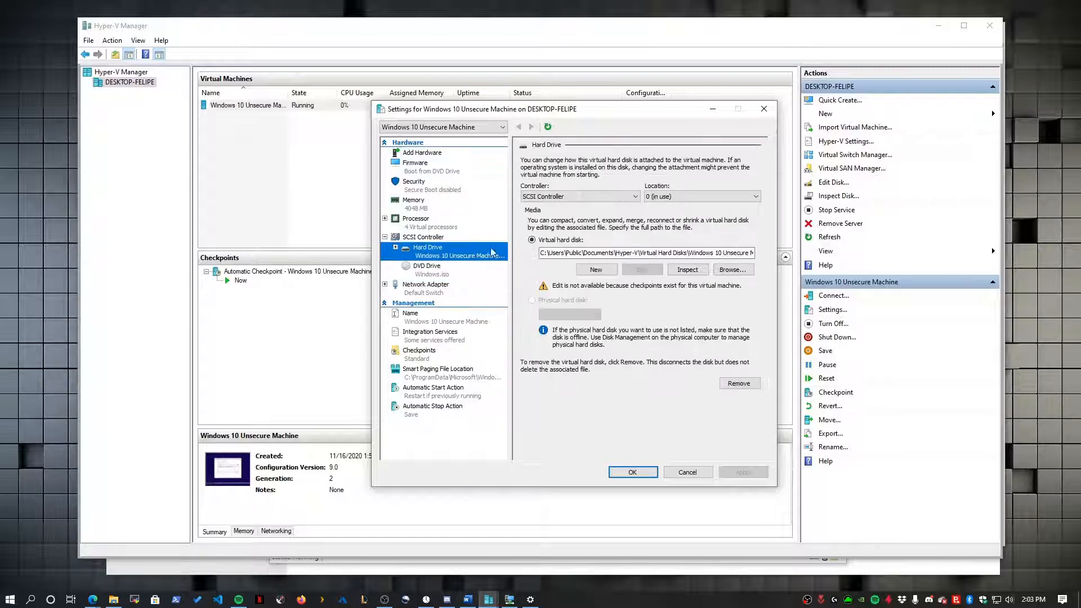
{"action": "left_click_drag", "start_coordinate": [703, 253], "coordinate": [785, 260]}
{"action": "left_click", "coordinate": [739, 253]}
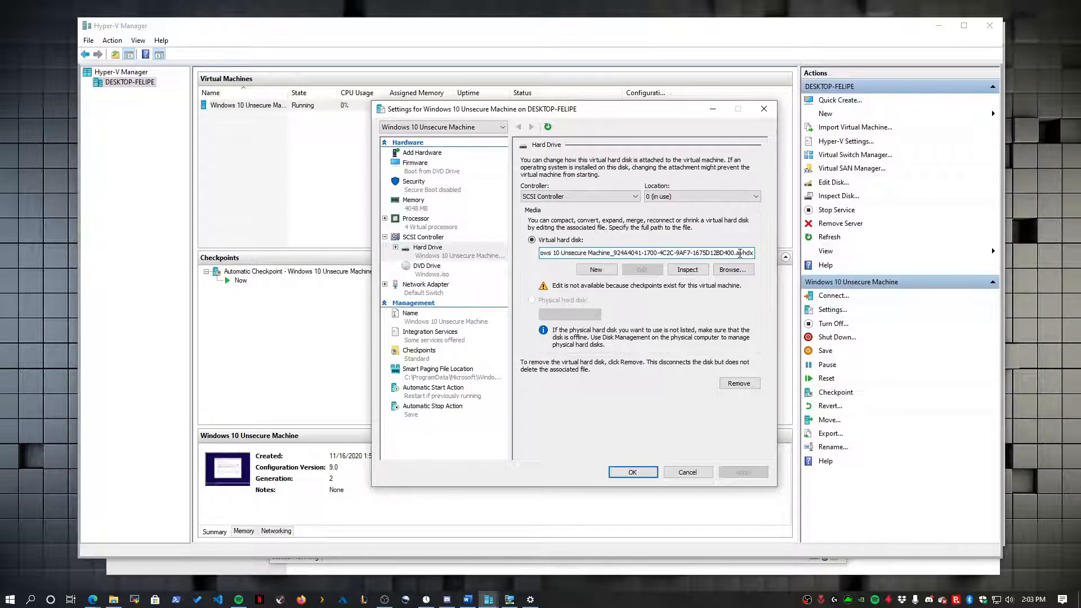
{"action": "left_click", "coordinate": [449, 276]}
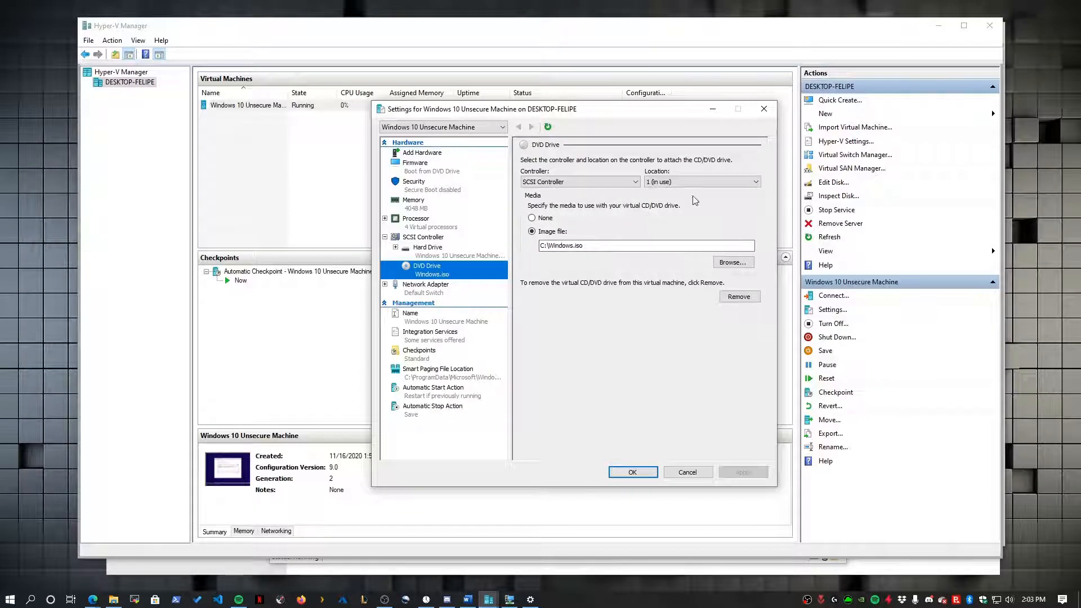
{"action": "left_click", "coordinate": [691, 181]}
{"action": "left_click", "coordinate": [690, 181]}
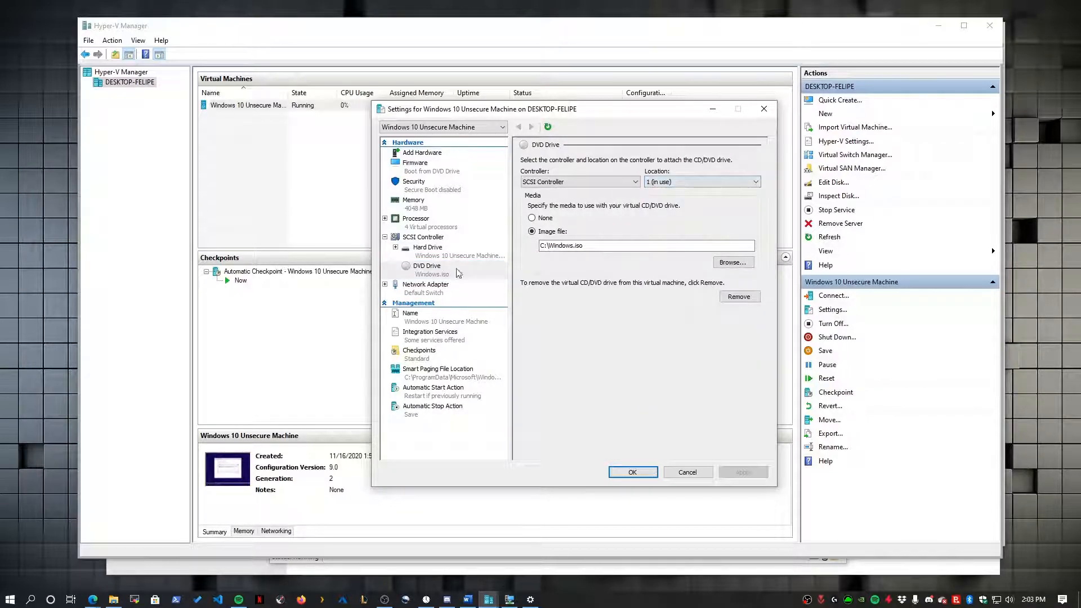
- Check the network adapter and memory pages, then return to the VM window's Setup error
{"action": "left_click", "coordinate": [391, 288]}
{"action": "left_click", "coordinate": [385, 285]}
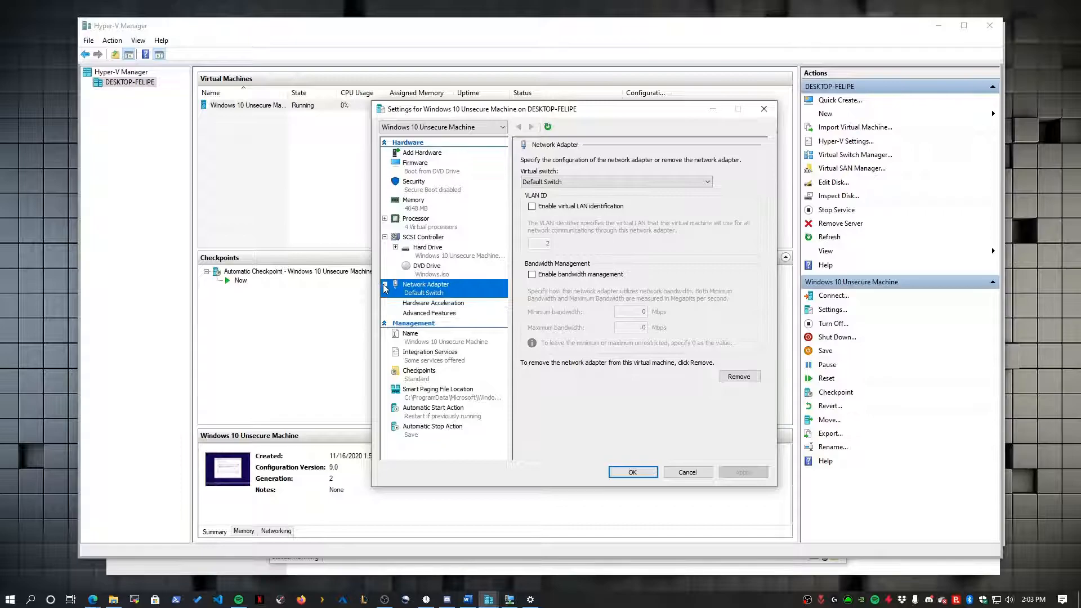
{"action": "left_click", "coordinate": [440, 214]}
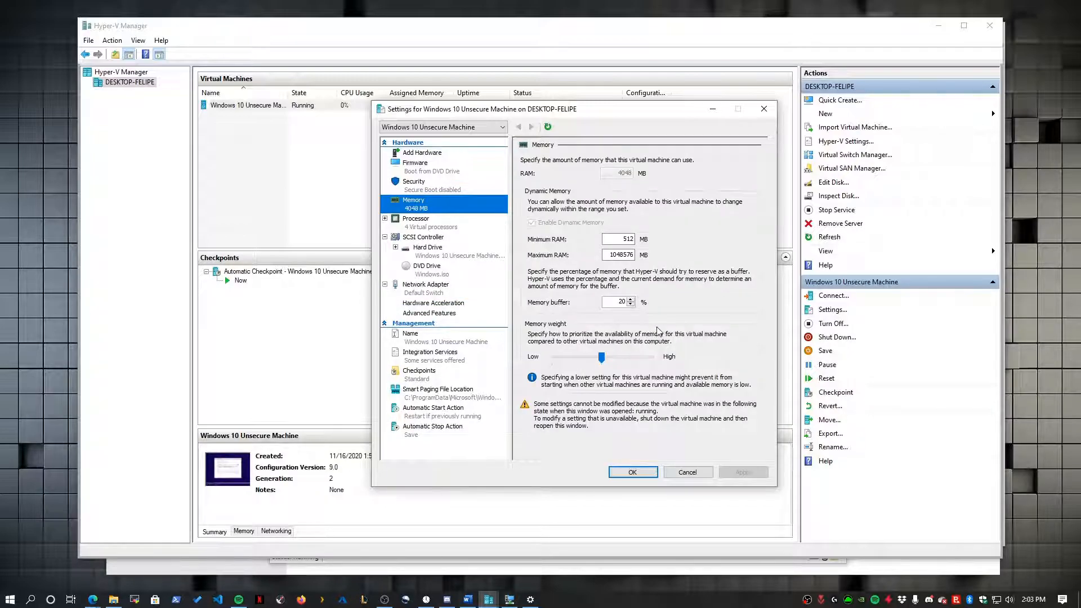
{"action": "double_click", "coordinate": [614, 240]}
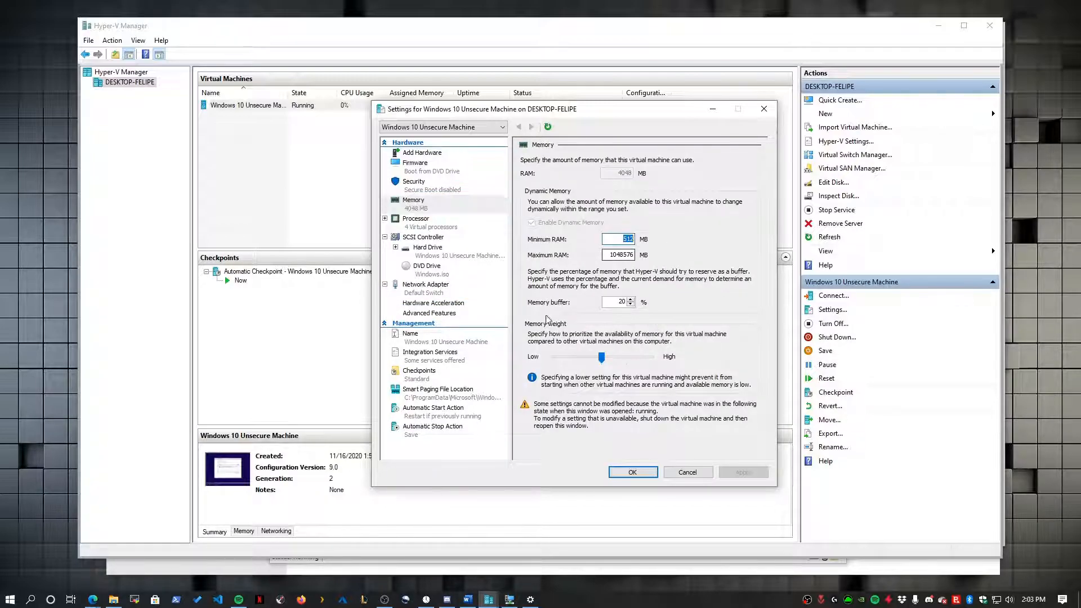
{"action": "left_click", "coordinate": [510, 599]}
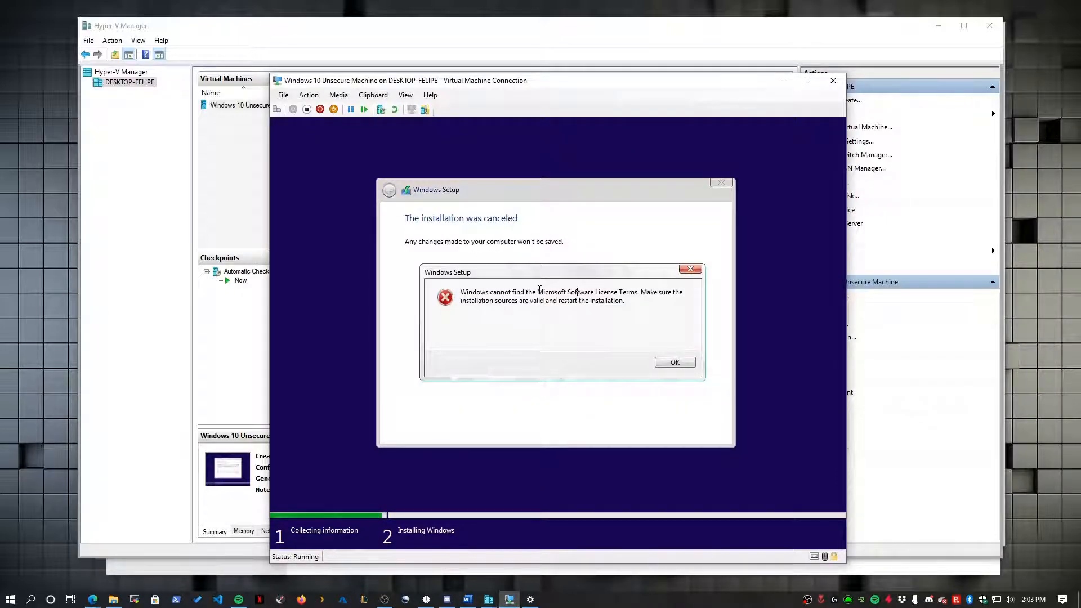
- Dismiss the license error, close the VM's connection and settings windows, and turn the VM off
{"action": "left_click", "coordinate": [675, 362]}
{"action": "left_click", "coordinate": [320, 110]}
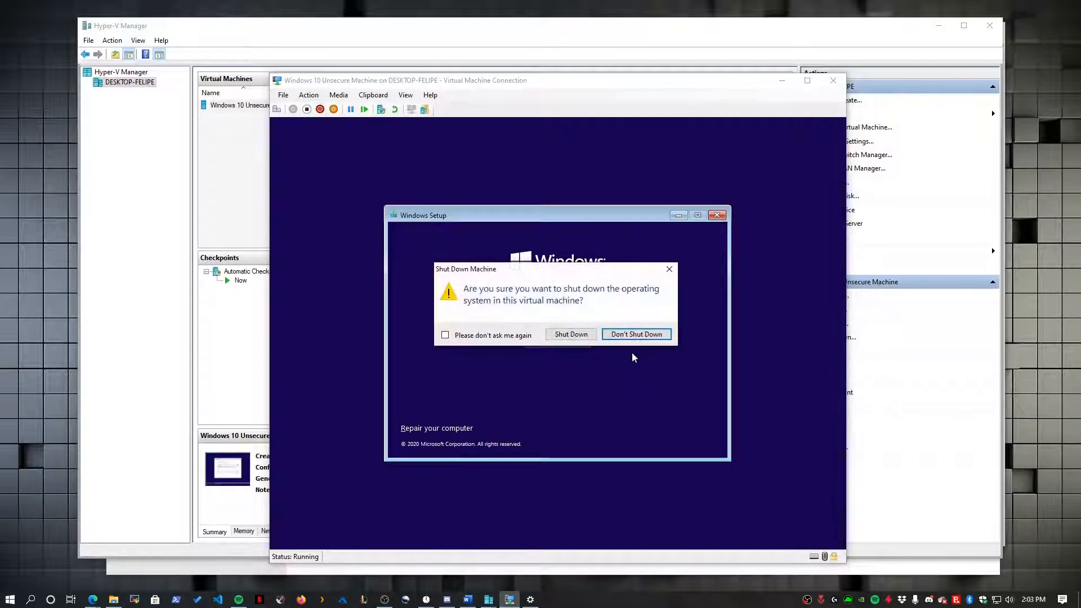
{"action": "left_click", "coordinate": [589, 331]}
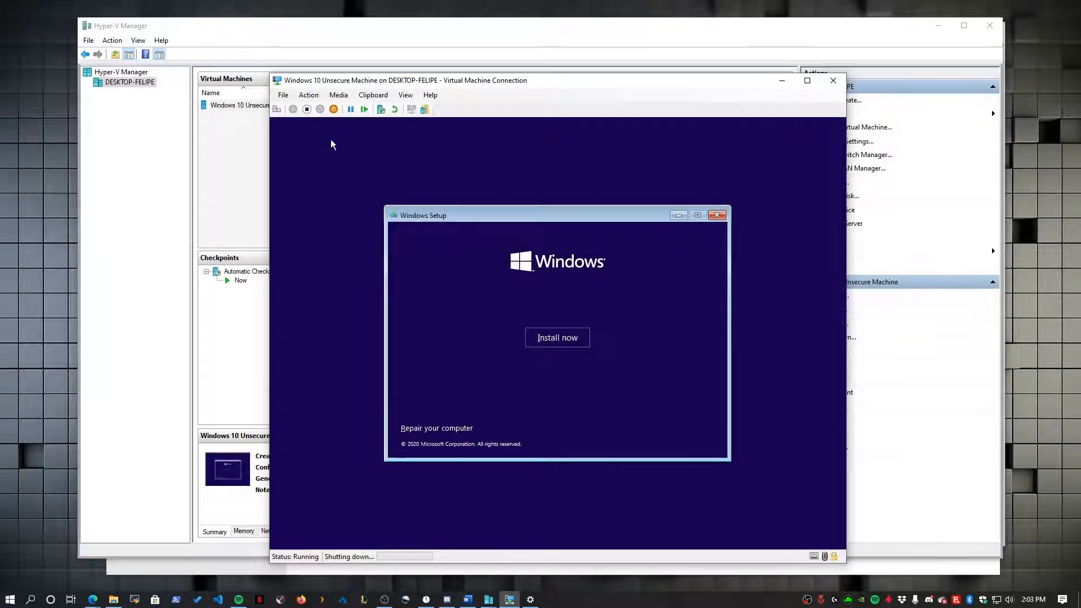
{"action": "left_click", "coordinate": [833, 81]}
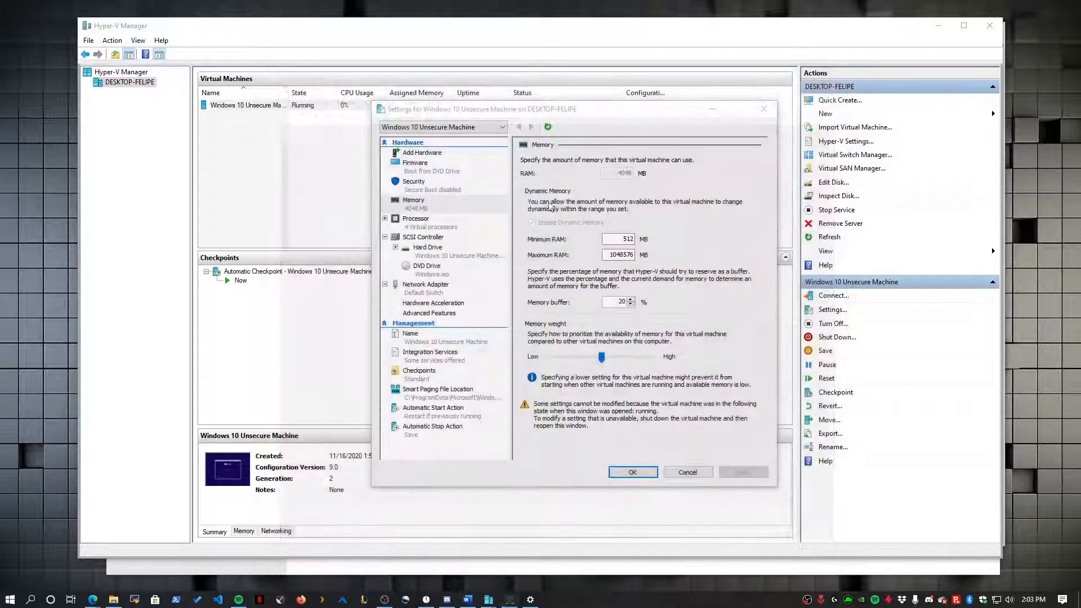
{"action": "left_click", "coordinate": [688, 471]}
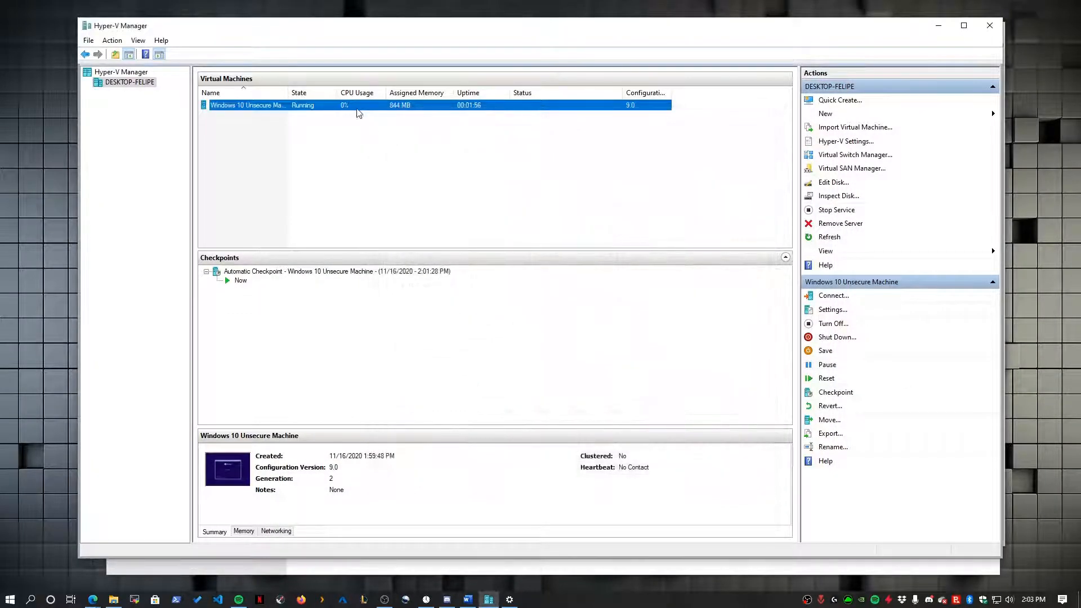
{"action": "right_click", "coordinate": [356, 105]}
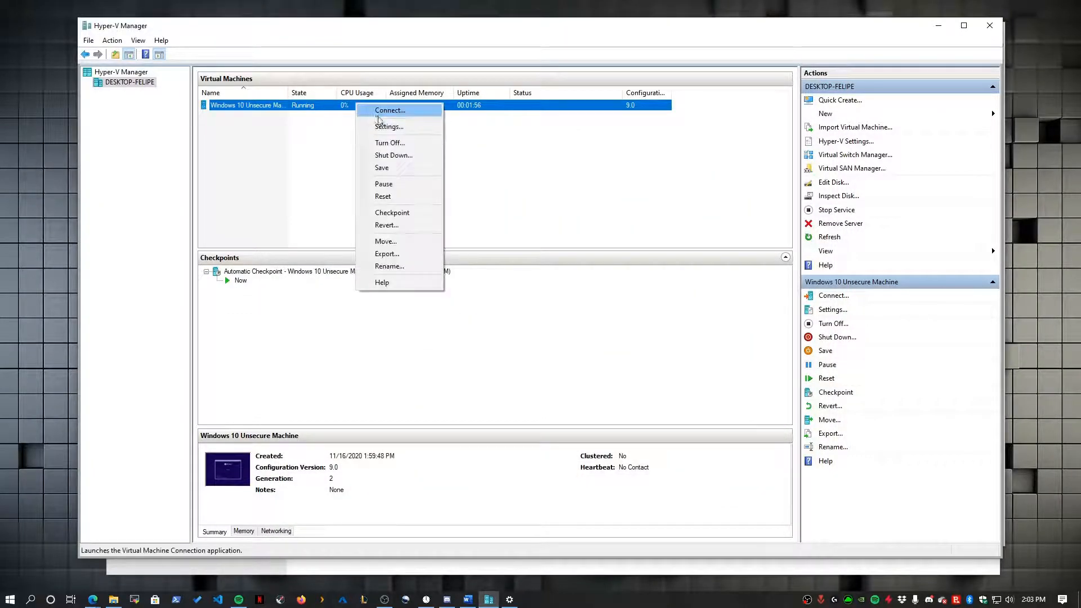
{"action": "left_click", "coordinate": [393, 144]}
- Raise the VM's minimum RAM from 512 MB to 2048 MB and apply it
{"action": "left_click", "coordinate": [315, 134]}
{"action": "left_click", "coordinate": [453, 210]}
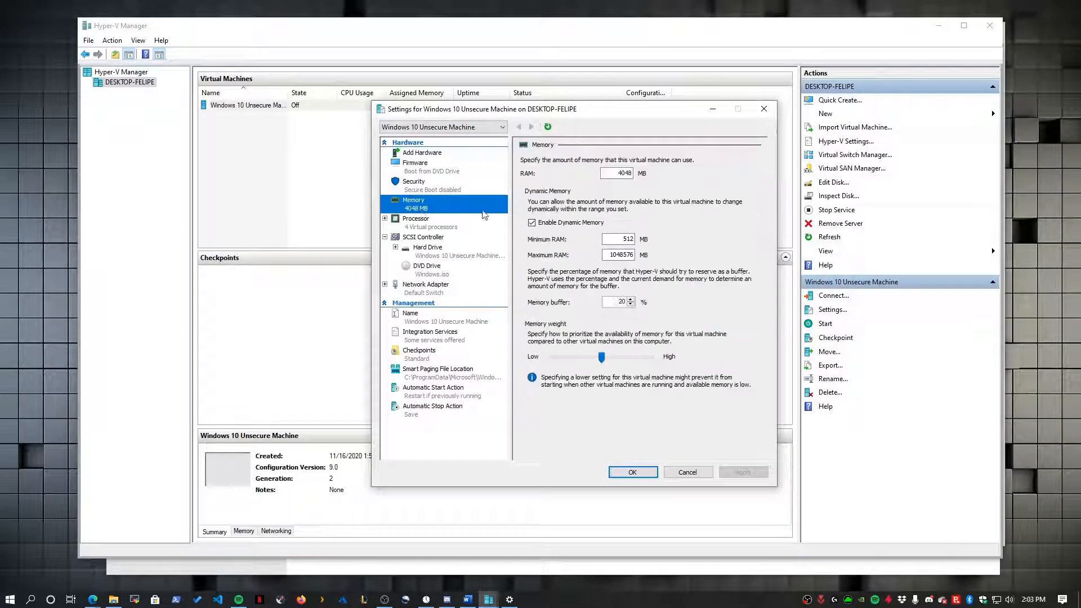
{"action": "double_click", "coordinate": [626, 239]}
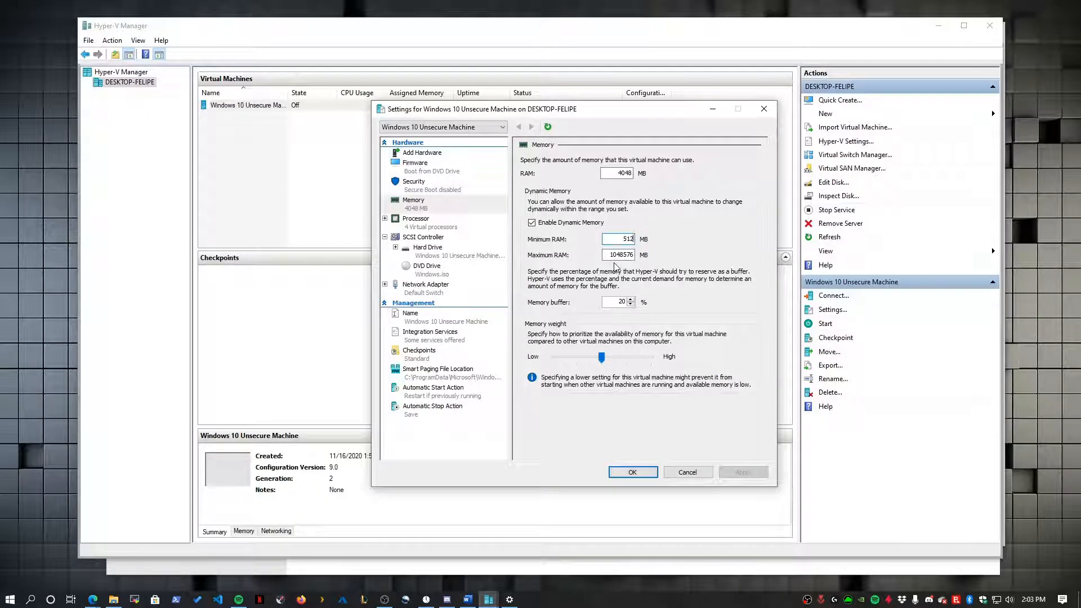
{"action": "key", "text": "BackSpace"}
{"action": "key", "text": "BackSpace"}
{"action": "key", "text": "BackSpace"}
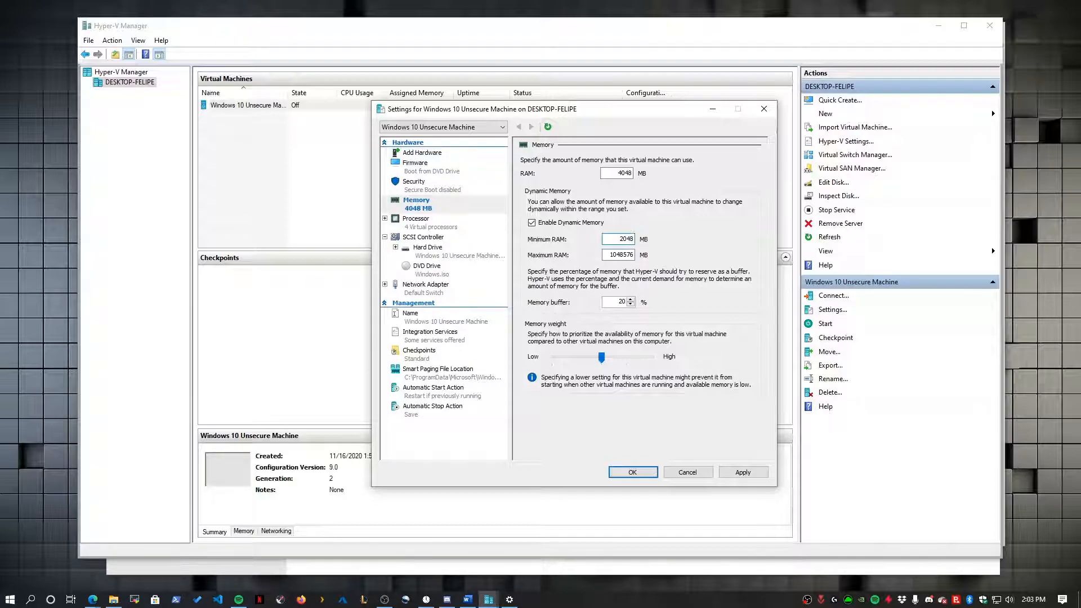
{"action": "left_click", "coordinate": [743, 472]}
- Save the settings, boot the VM from the installation DVD, and start Windows Setup with English (United States) defaults
{"action": "left_click", "coordinate": [635, 474]}
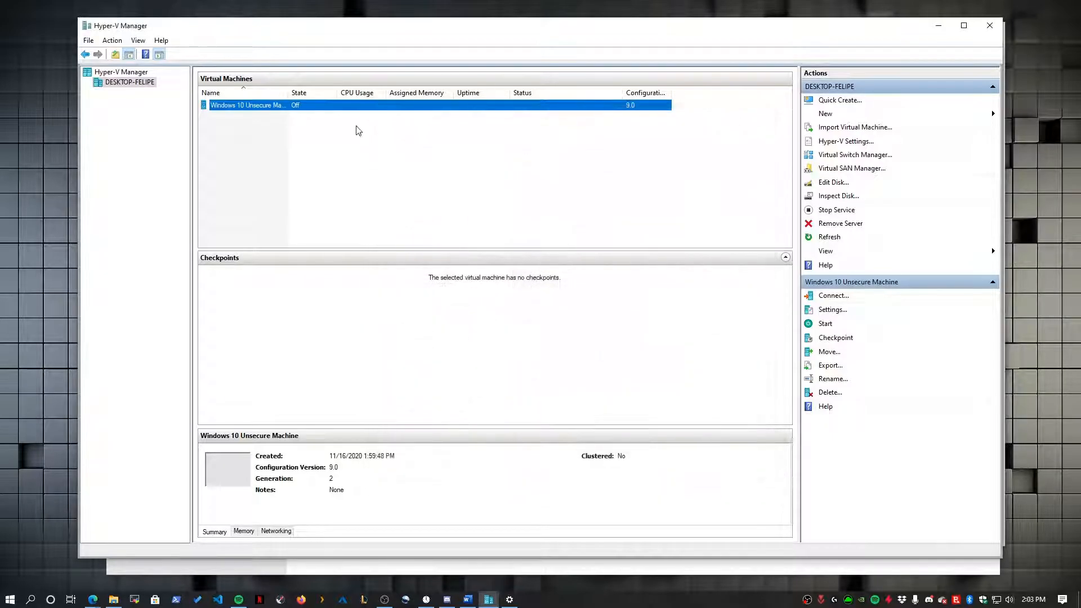
{"action": "right_click", "coordinate": [343, 109]}
{"action": "left_click", "coordinate": [364, 120]}
{"action": "left_click", "coordinate": [293, 109]}
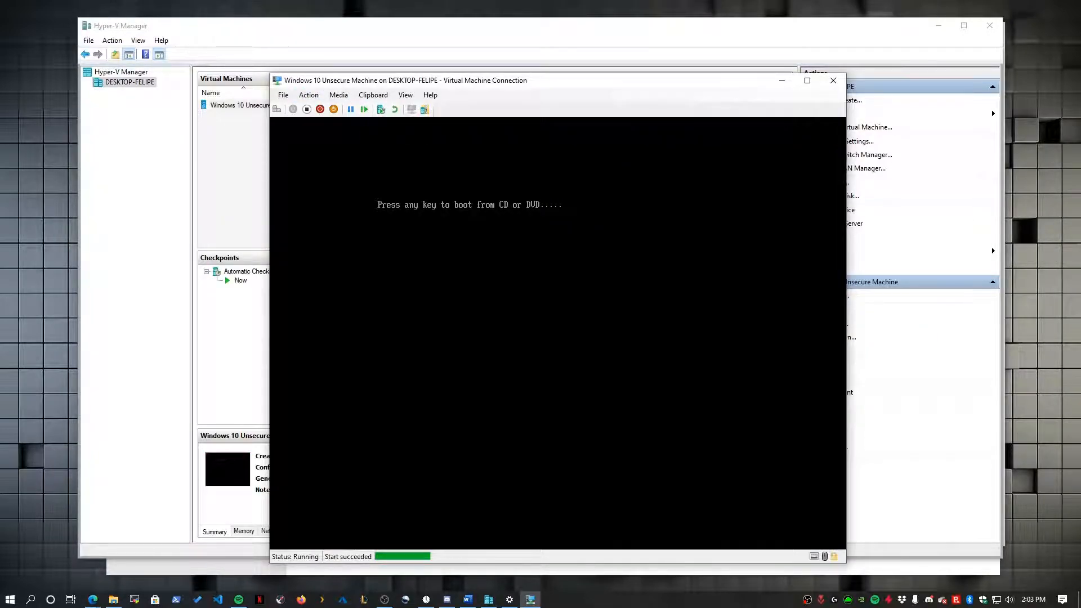
{"action": "key", "text": "Return"}
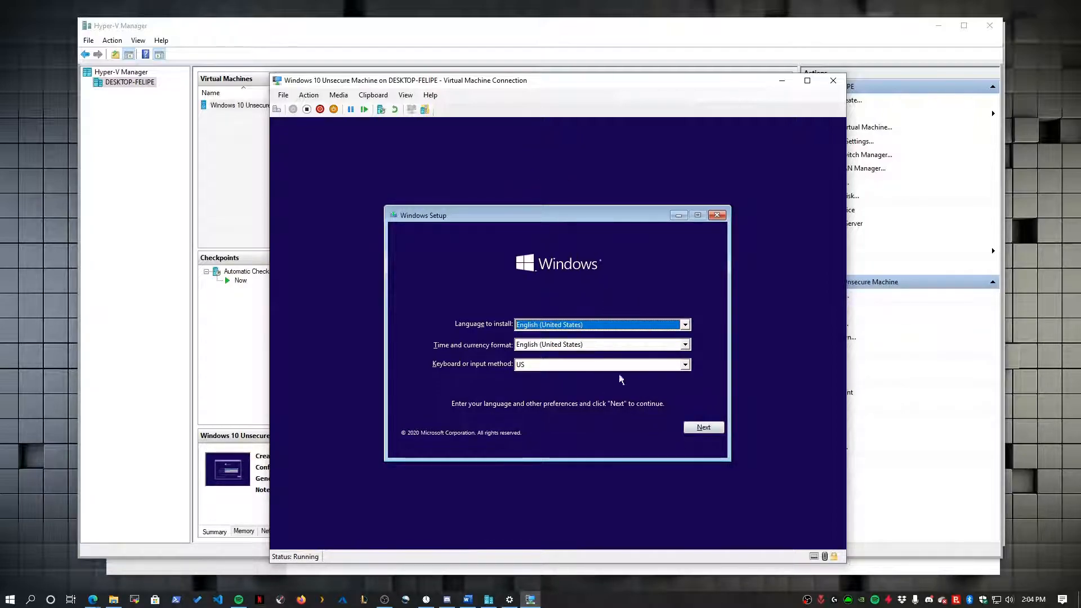
{"action": "left_click", "coordinate": [705, 427]}
{"action": "left_click", "coordinate": [555, 337]}
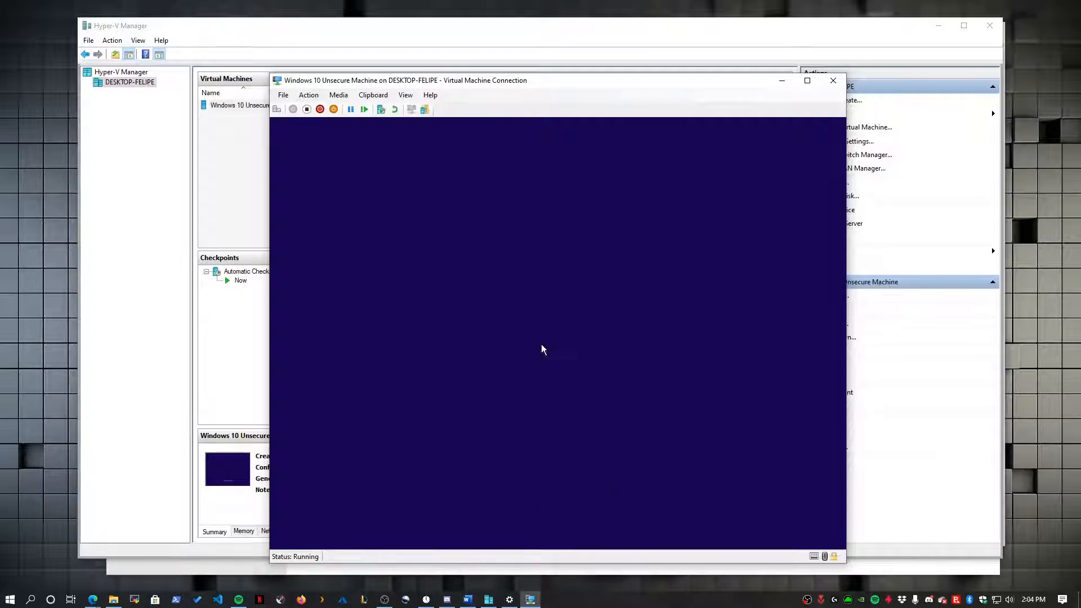
- Skip the product key, pick Windows 10 Pro, and accept the license terms
{"action": "left_click", "coordinate": [592, 432]}
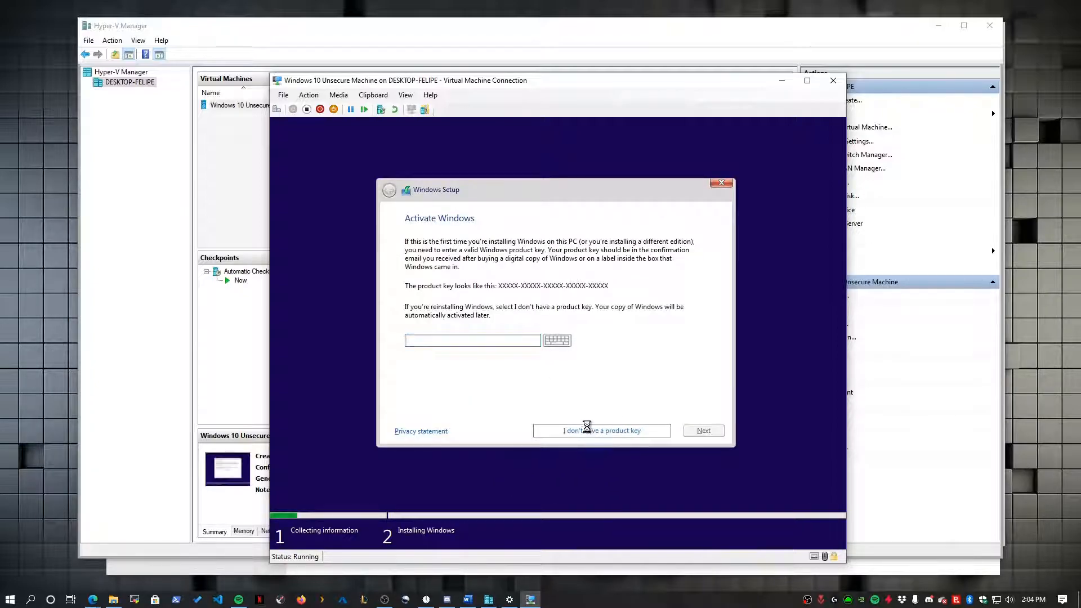
{"action": "left_click", "coordinate": [448, 311]}
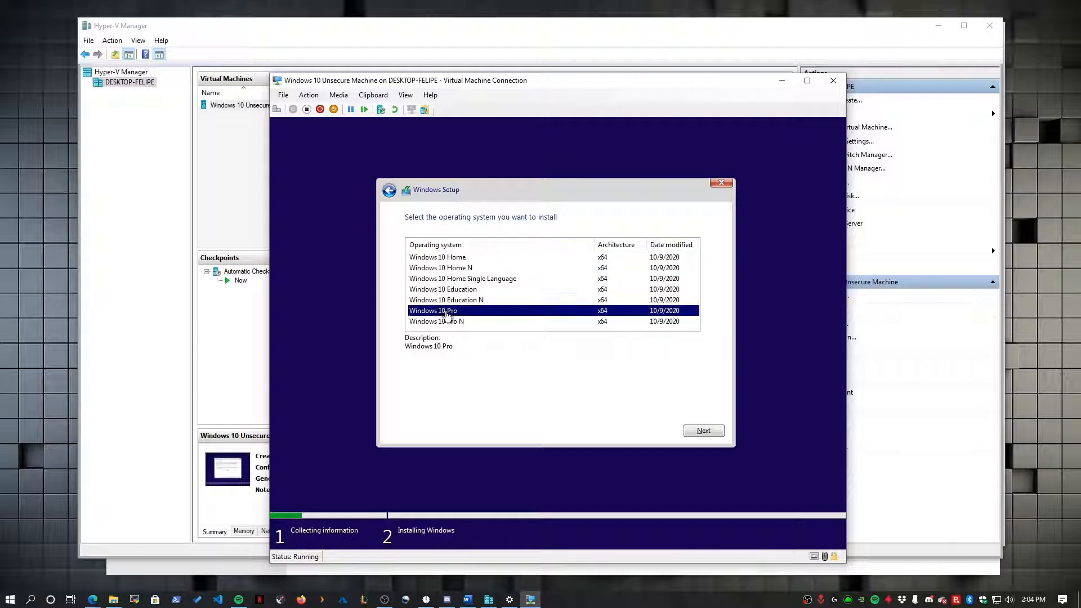
{"action": "left_click", "coordinate": [696, 430]}
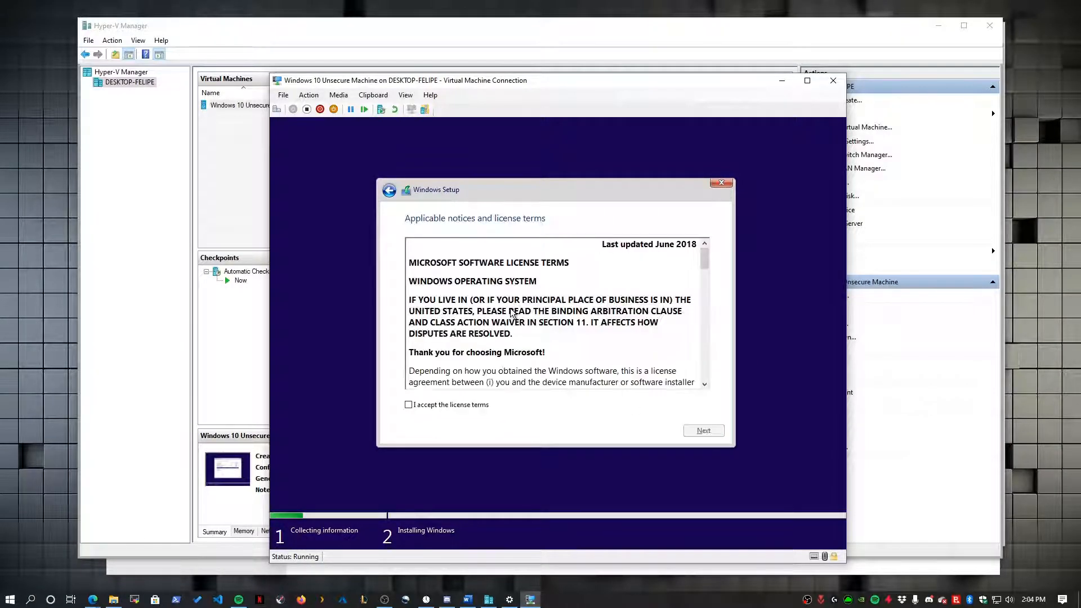
{"action": "left_click", "coordinate": [466, 409]}
{"action": "left_click", "coordinate": [704, 431]}
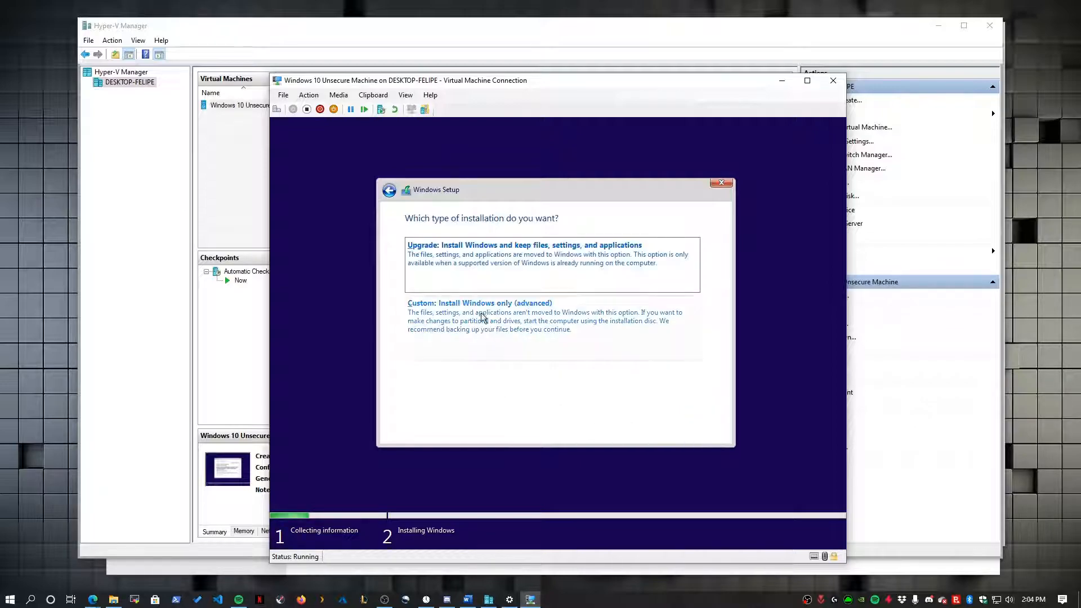
- Choose the custom Windows-only installation, then bring up the running VM's Settings in Hyper-V Manager
{"action": "left_click", "coordinate": [475, 321]}
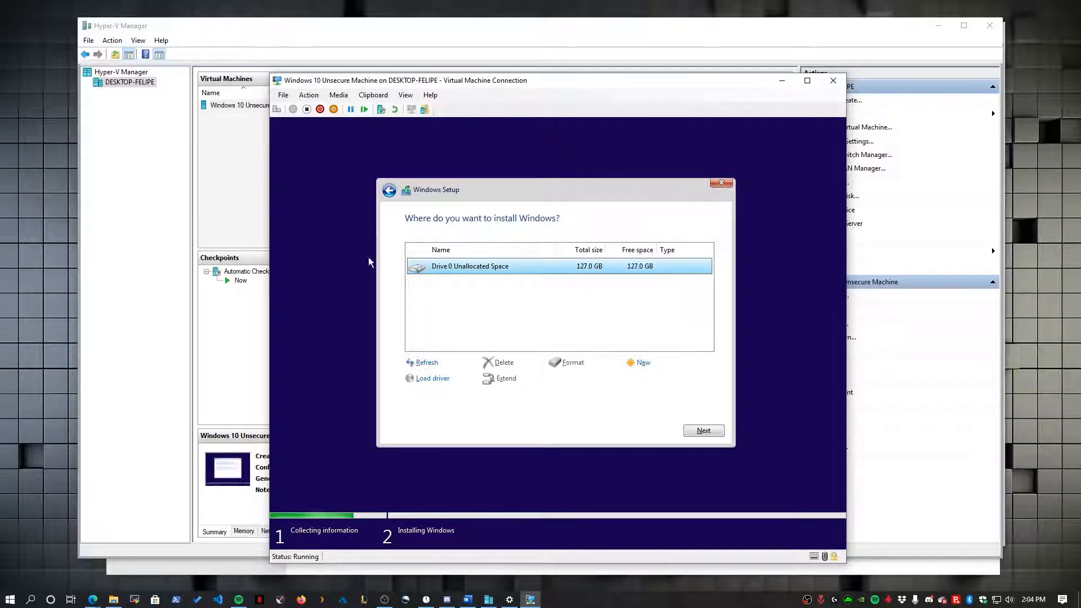
{"action": "right_click", "coordinate": [241, 106]}
{"action": "left_click", "coordinate": [272, 129]}
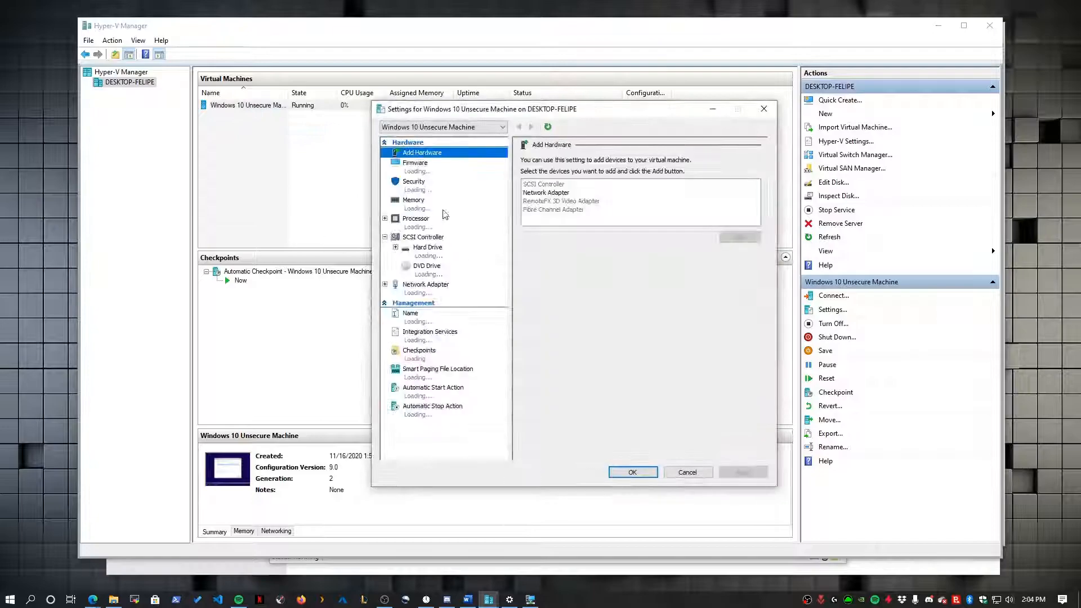
- Check that the VM's Memory page shows 2048 MB minimum RAM, then return to the Windows Settings About page
{"action": "left_click", "coordinate": [424, 209]}
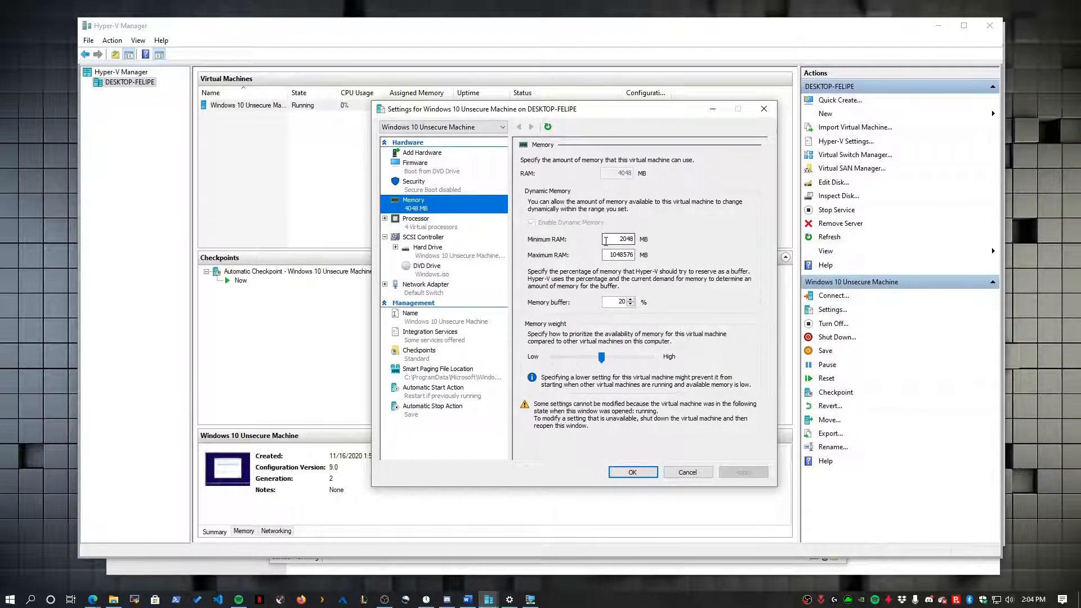
{"action": "left_click_drag", "start_coordinate": [605, 241], "coordinate": [660, 241]}
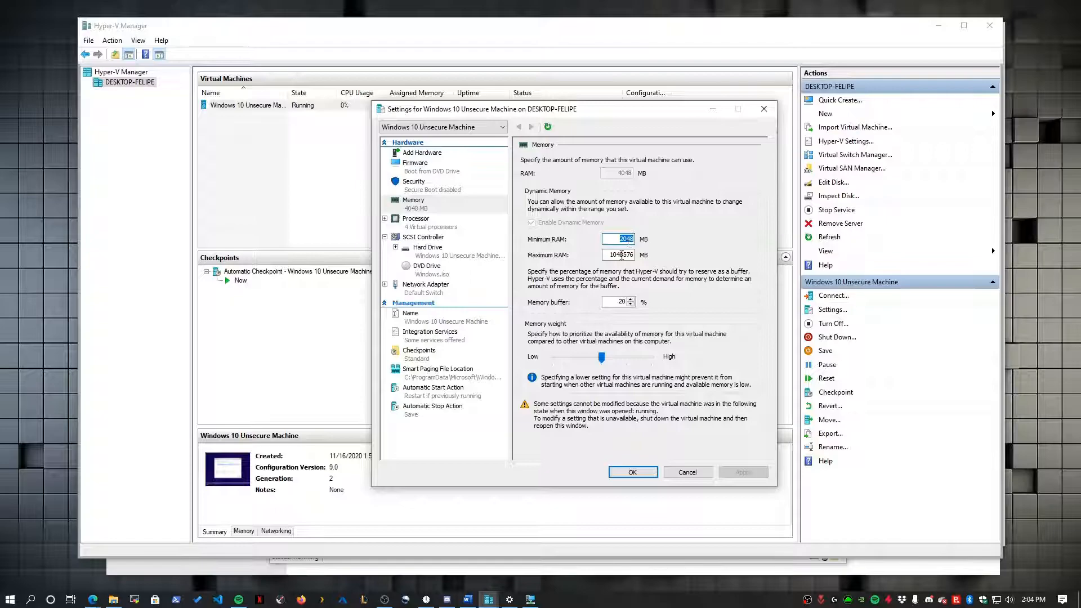
{"action": "left_click", "coordinate": [509, 599]}
- Return to the VM console, abandon the first new-partition attempt, and reselect the custom installation
{"action": "mouse_move", "coordinate": [489, 598]}
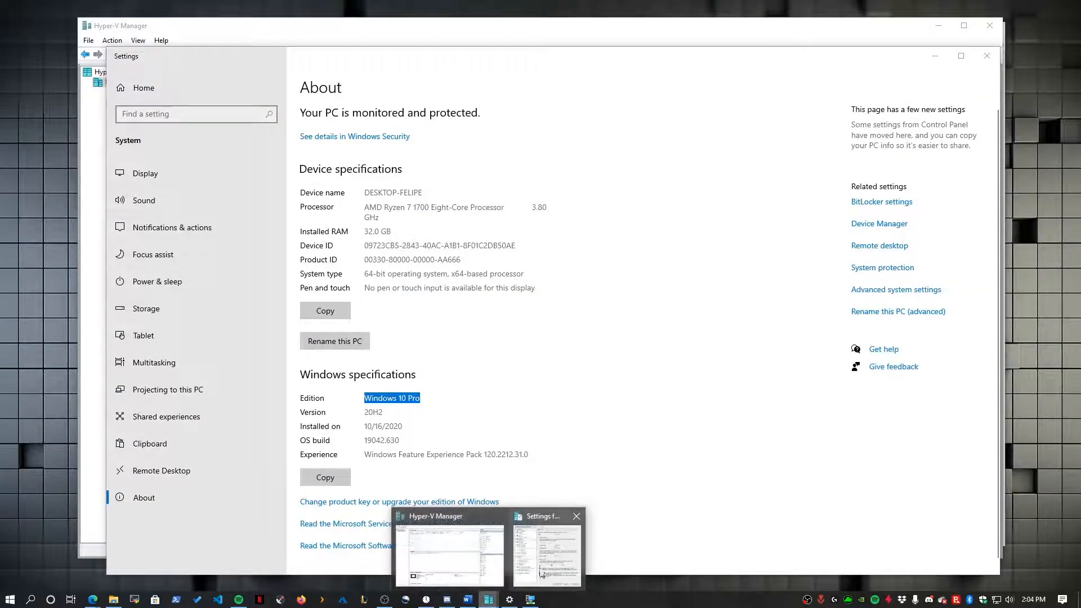
{"action": "left_click", "coordinate": [530, 599]}
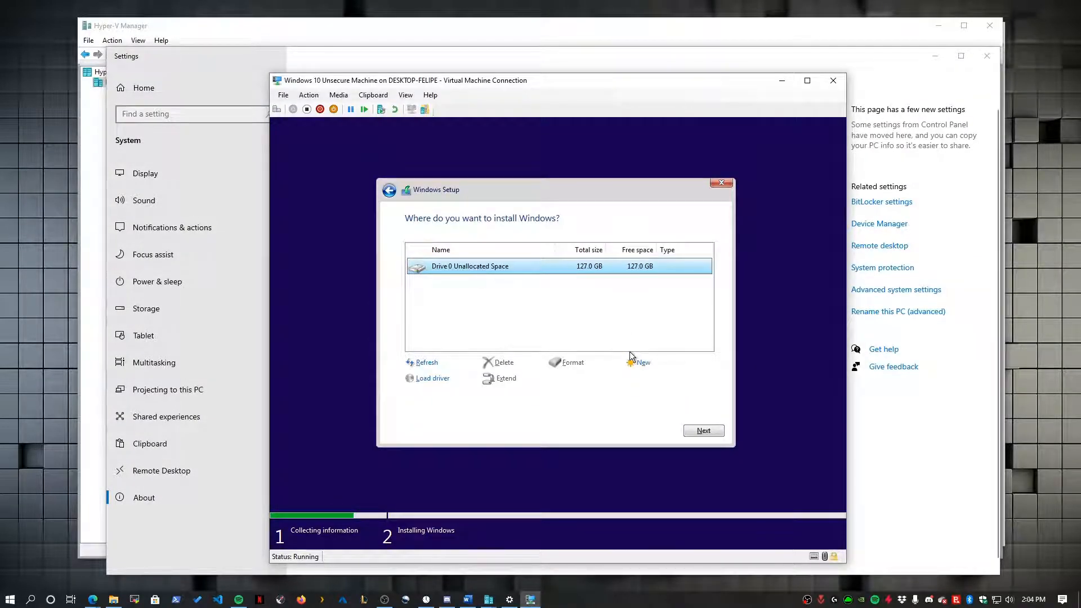
{"action": "left_click", "coordinate": [633, 360]}
{"action": "left_click", "coordinate": [708, 382]}
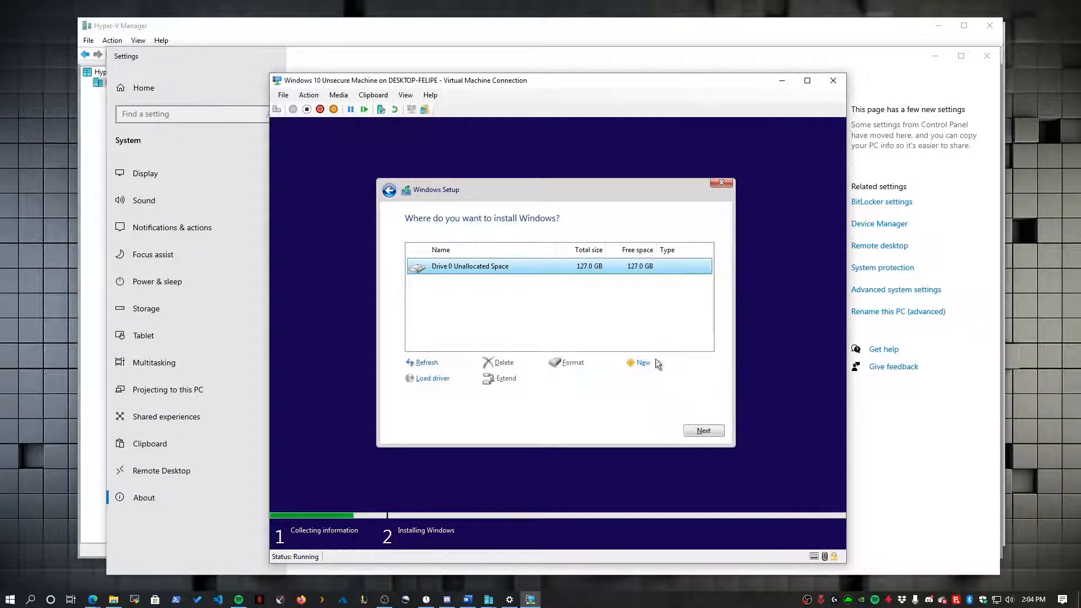
{"action": "left_click", "coordinate": [389, 190]}
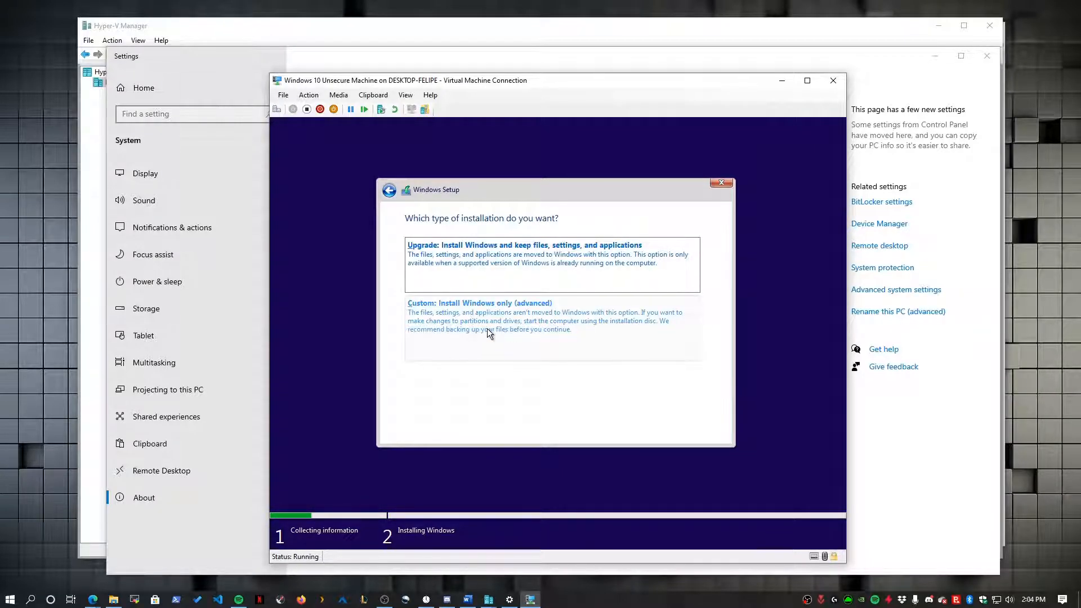
{"action": "left_click", "coordinate": [488, 332]}
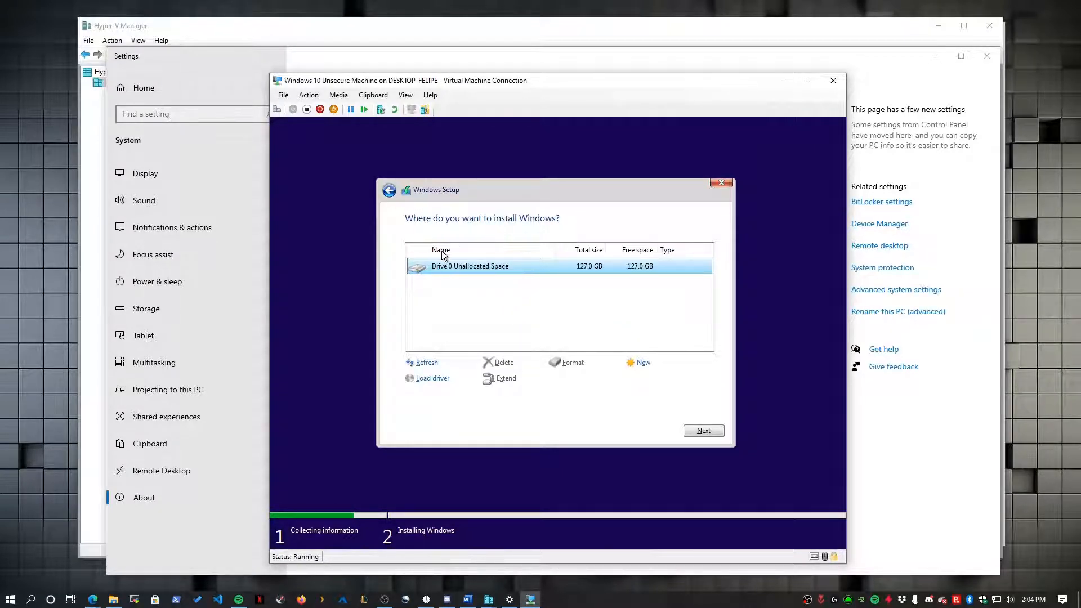
- Create a 130048 MB partition, allow the extra system partitions, and install Windows onto Drive 0 Partition 3
{"action": "left_click", "coordinate": [644, 364]}
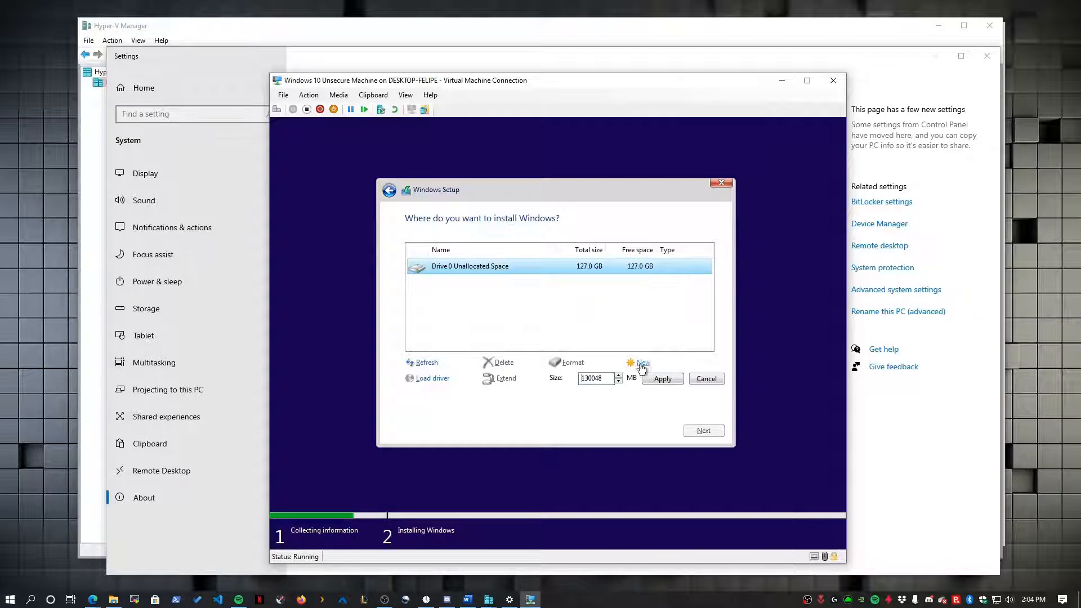
{"action": "left_click", "coordinate": [656, 379]}
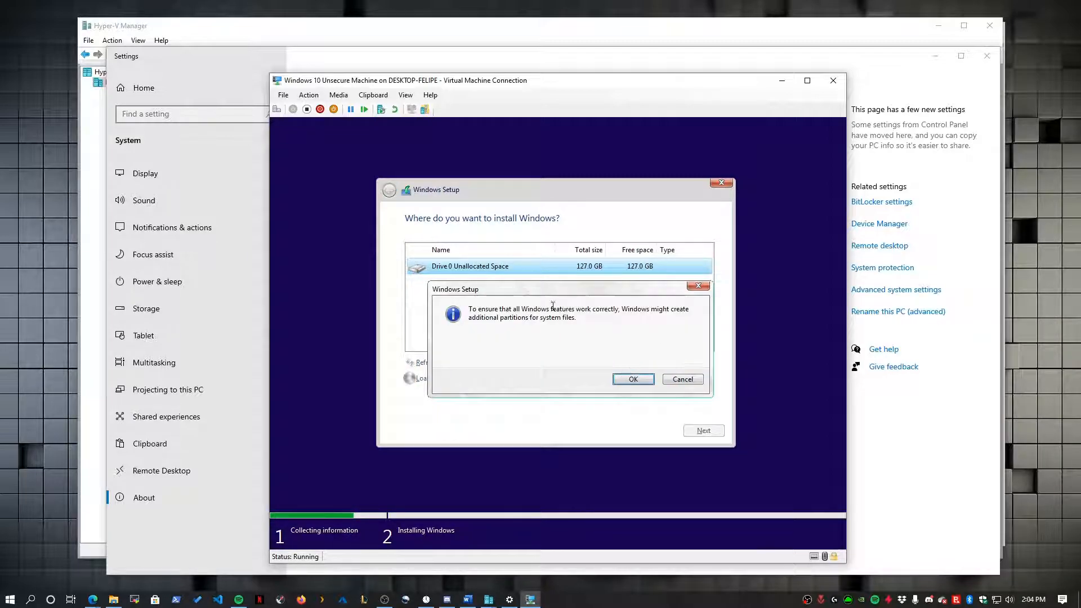
{"action": "left_click", "coordinate": [642, 380]}
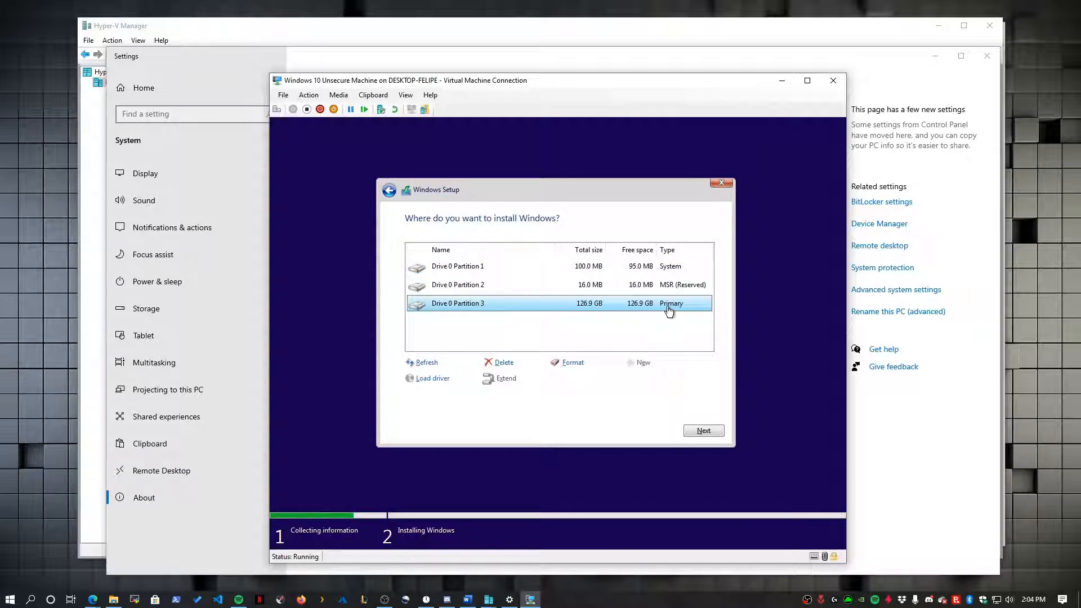
{"action": "left_click", "coordinate": [702, 431]}
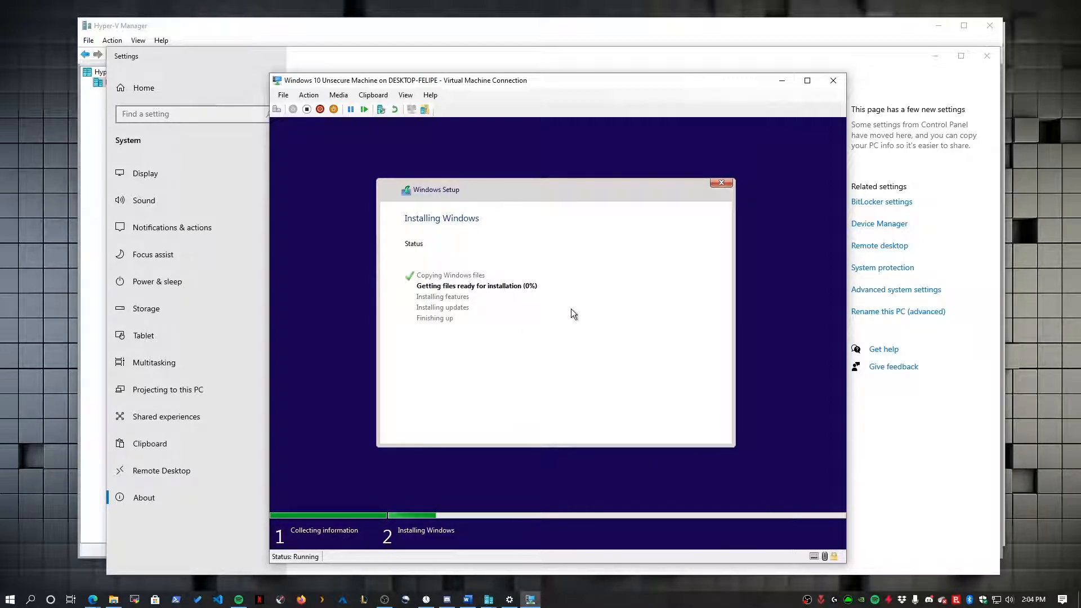
- Move the VM Connection window aside while Windows finishes installing and reaches the region screen
{"action": "left_click_drag", "start_coordinate": [414, 87], "coordinate": [434, 73]}
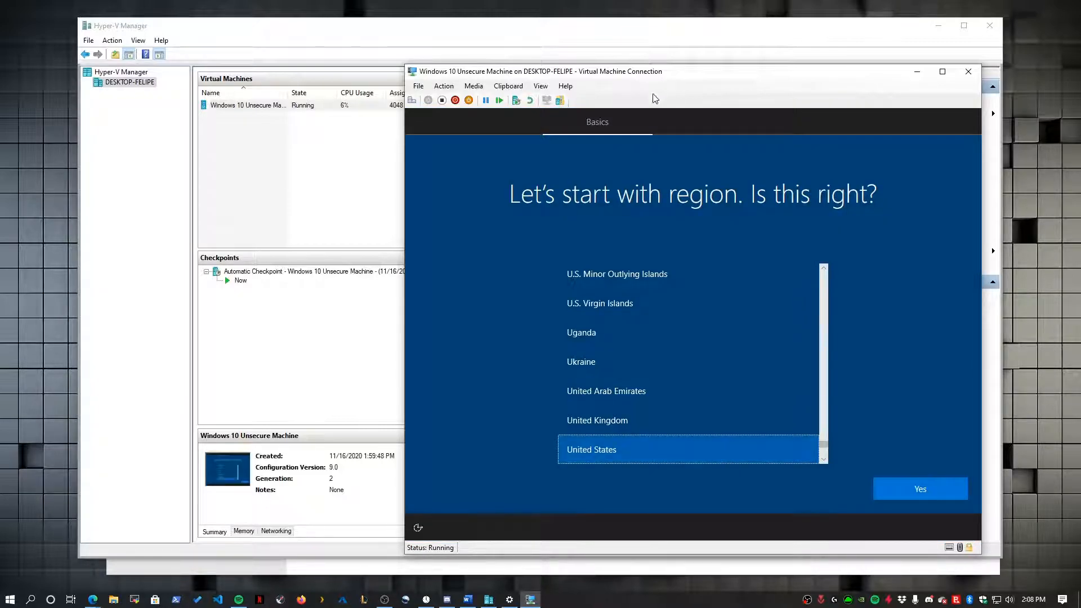
- Confirm United States region and US keyboard, skip a second layout, and continue without internet
{"action": "mouse_move", "coordinate": [602, 75]}
{"action": "left_mouse_down"}
{"action": "mouse_move", "coordinate": [571, 46]}
{"action": "mouse_move", "coordinate": [608, 72]}
{"action": "mouse_move", "coordinate": [601, 82]}
{"action": "left_mouse_up"}
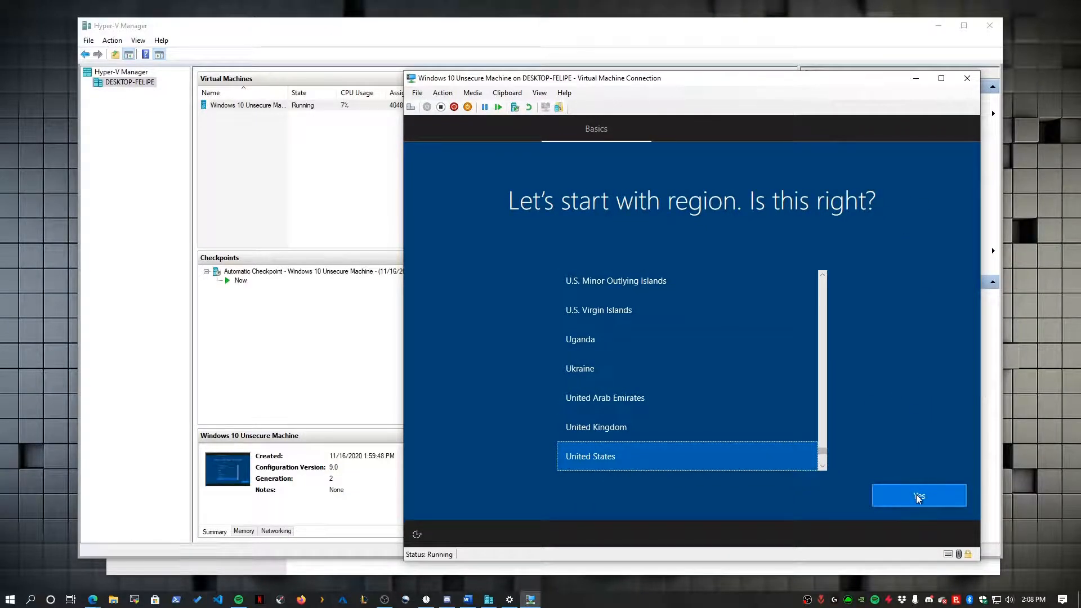
{"action": "left_click", "coordinate": [929, 500]}
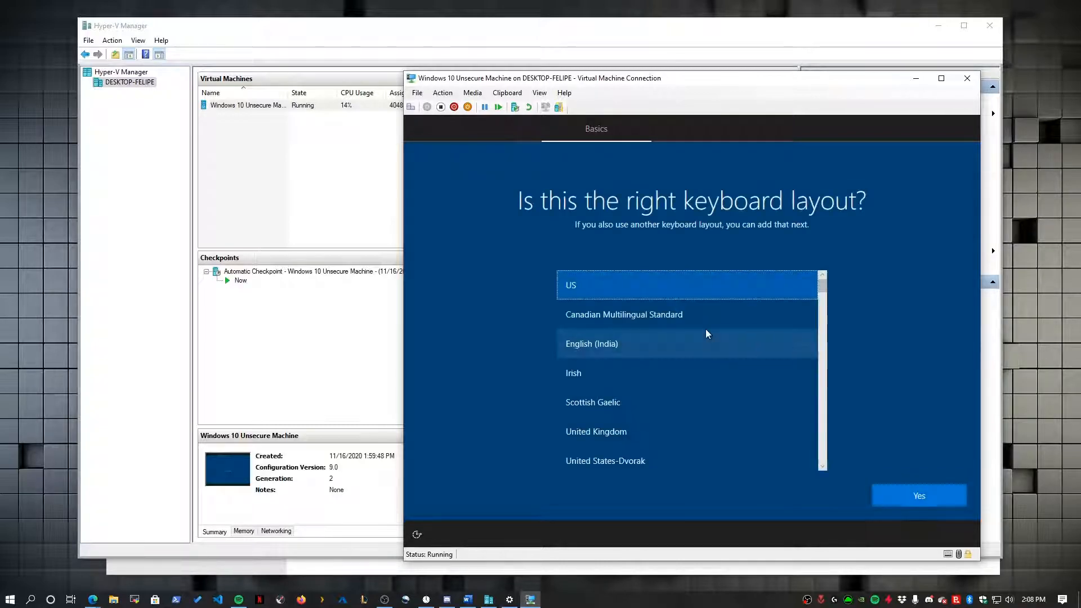
{"action": "left_click", "coordinate": [916, 501]}
{"action": "left_click", "coordinate": [957, 498]}
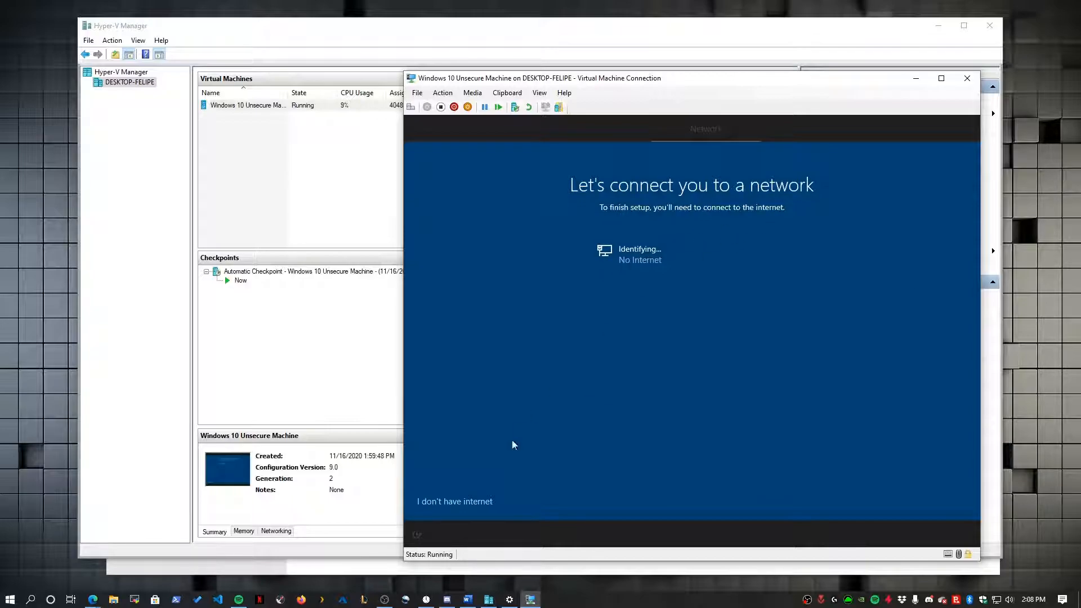
{"action": "left_click", "coordinate": [441, 501]}
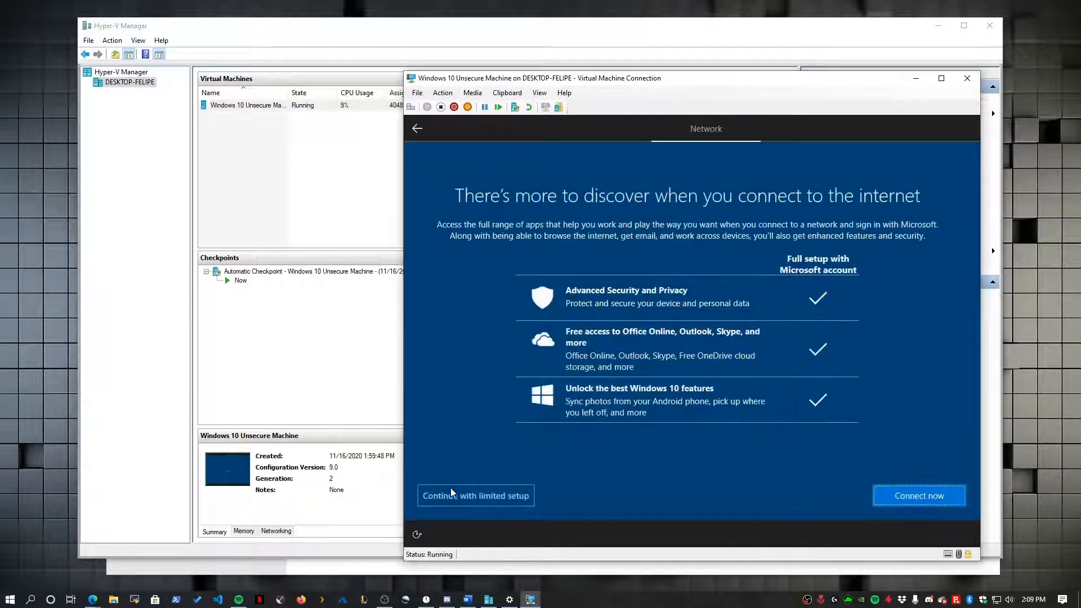
{"action": "left_click", "coordinate": [481, 497]}
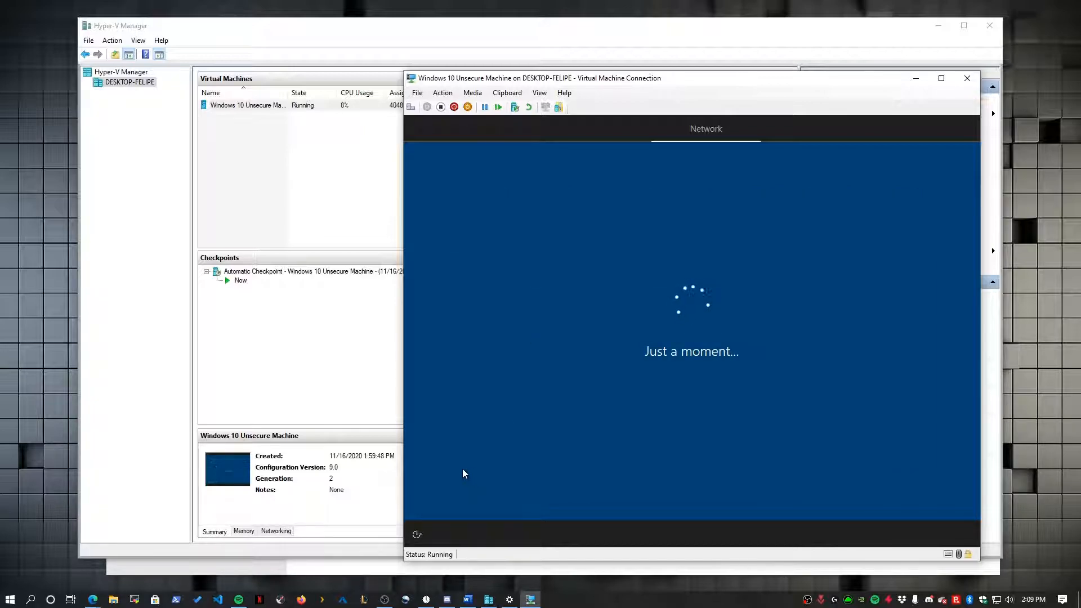
- Enter the local account name, then type and confirm the account password
{"action": "type", "text": "felipe"}
{"action": "key", "text": "Return"}
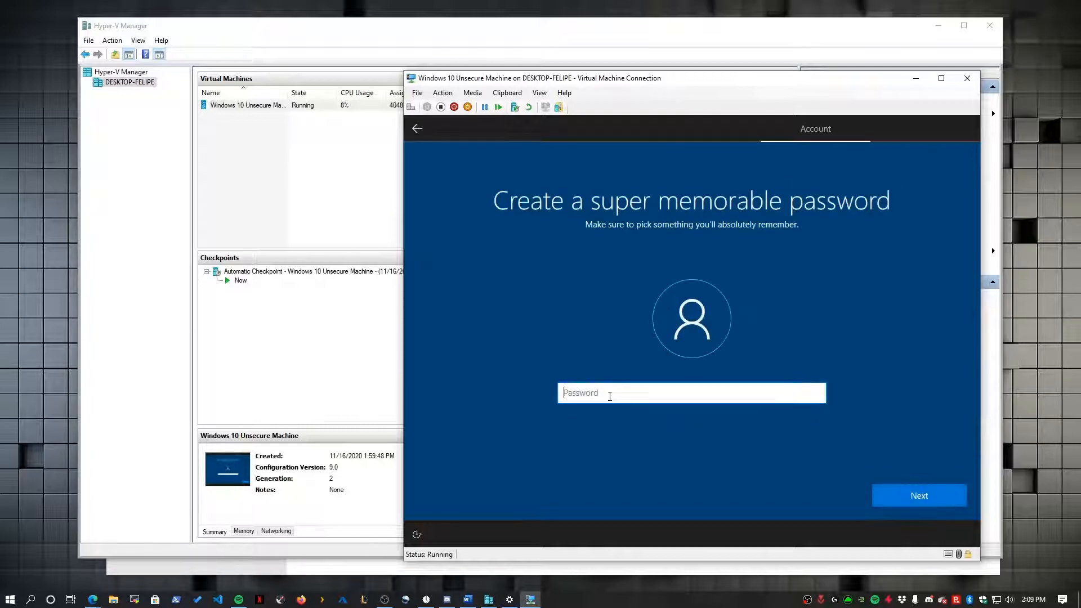
{"action": "type", "text": "p"}
{"action": "type", "text": "••••••"}
{"action": "key", "text": "Caps_Lock"}
{"action": "type", "text": "••"}
{"action": "key", "text": "Caps_Lock"}
{"action": "type", "text": "•••"}
{"action": "key", "text": "Return"}
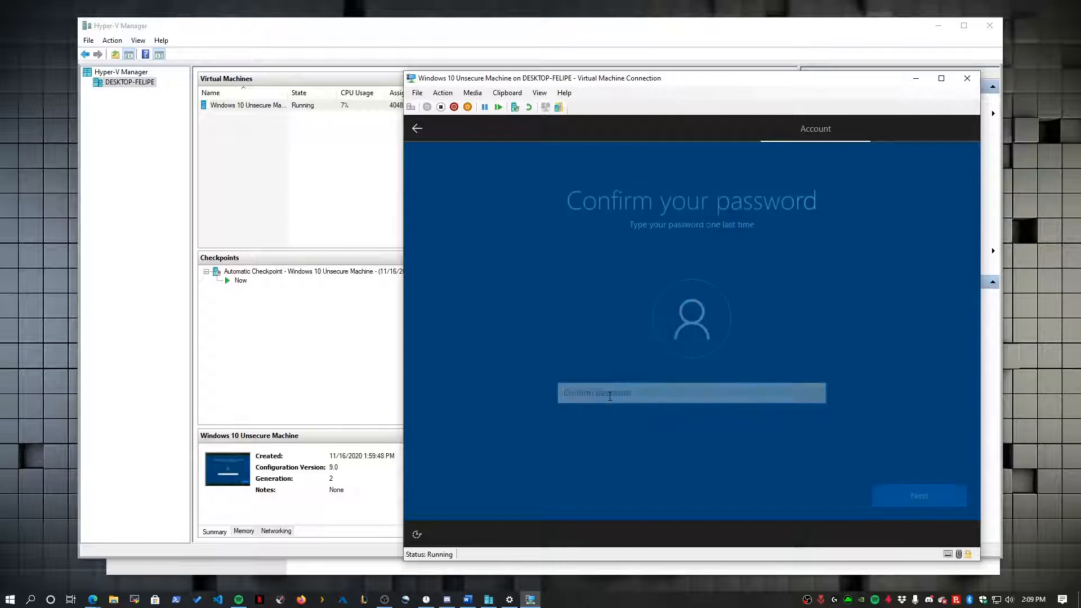
{"action": "type", "text": "•••••••"}
{"action": "key", "text": "Caps_Lock"}
{"action": "type", "text": "••"}
{"action": "key", "text": "Caps_Lock"}
{"action": "type", "text": "•••"}
{"action": "key", "text": "Return"}
- Answer the birth-city, childhood-nickname and first-pet security questions, then accept the privacy and Cortana pages
{"action": "left_click", "coordinate": [607, 411]}
{"action": "left_click", "coordinate": [608, 424]}
{"action": "left_click", "coordinate": [611, 437]}
{"action": "type", "text": "asdasdasd"}
{"action": "left_click", "coordinate": [951, 498]}
{"action": "left_click", "coordinate": [611, 407]}
{"action": "left_click", "coordinate": [608, 428]}
{"action": "type", "text": "asdasdasd"}
{"action": "left_click", "coordinate": [912, 495]}
{"action": "left_click", "coordinate": [648, 400]}
{"action": "left_click", "coordinate": [619, 414]}
{"action": "left_click", "coordinate": [614, 438]}
{"action": "type", "text": "asdasdasd"}
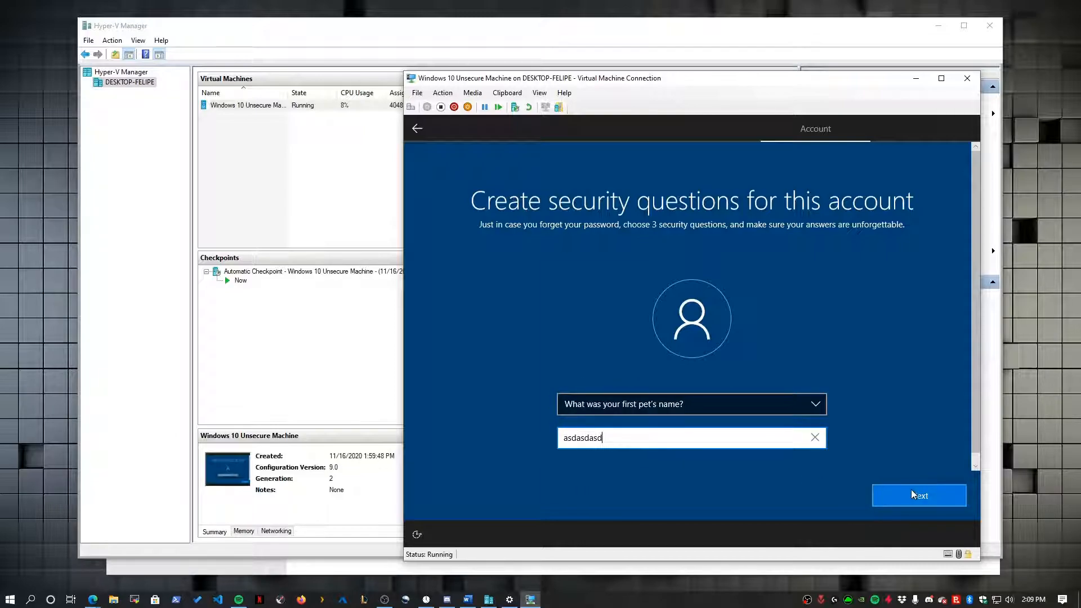
{"action": "left_click", "coordinate": [913, 495]}
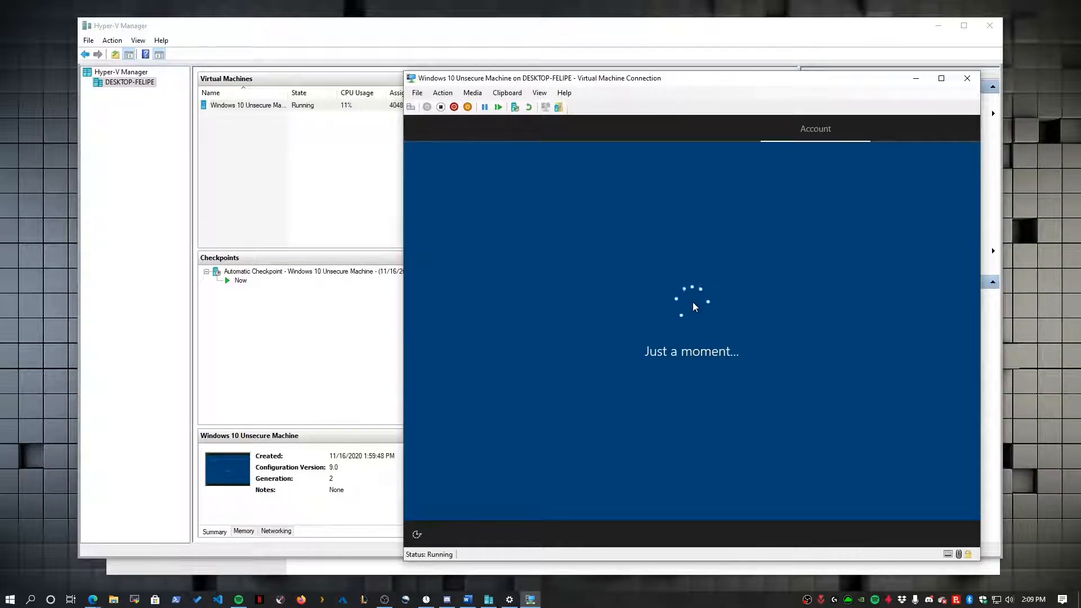
{"action": "left_click", "coordinate": [897, 497]}
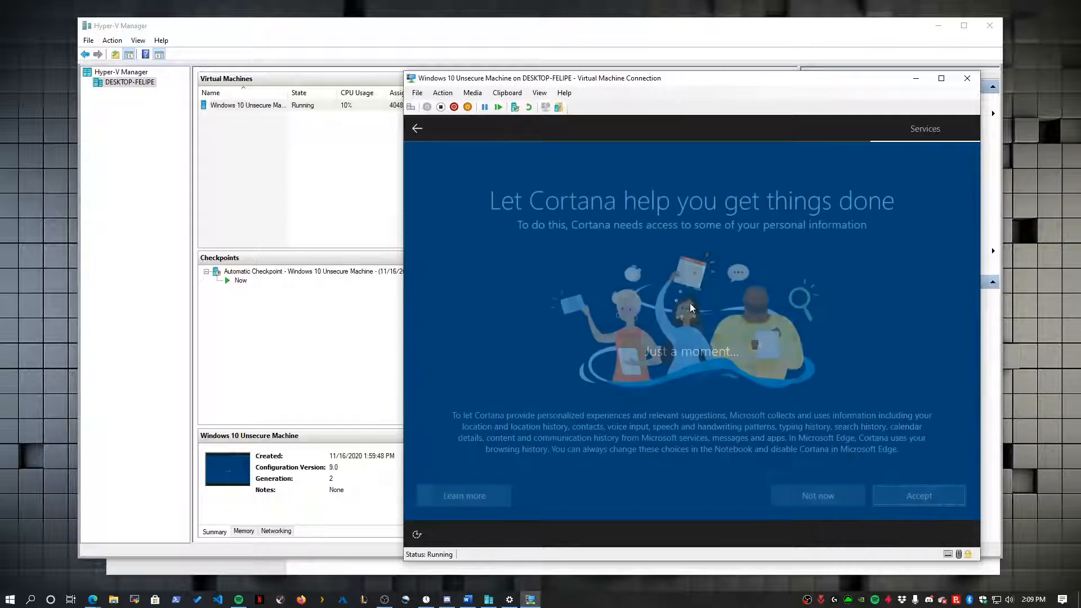
{"action": "left_click", "coordinate": [902, 497]}
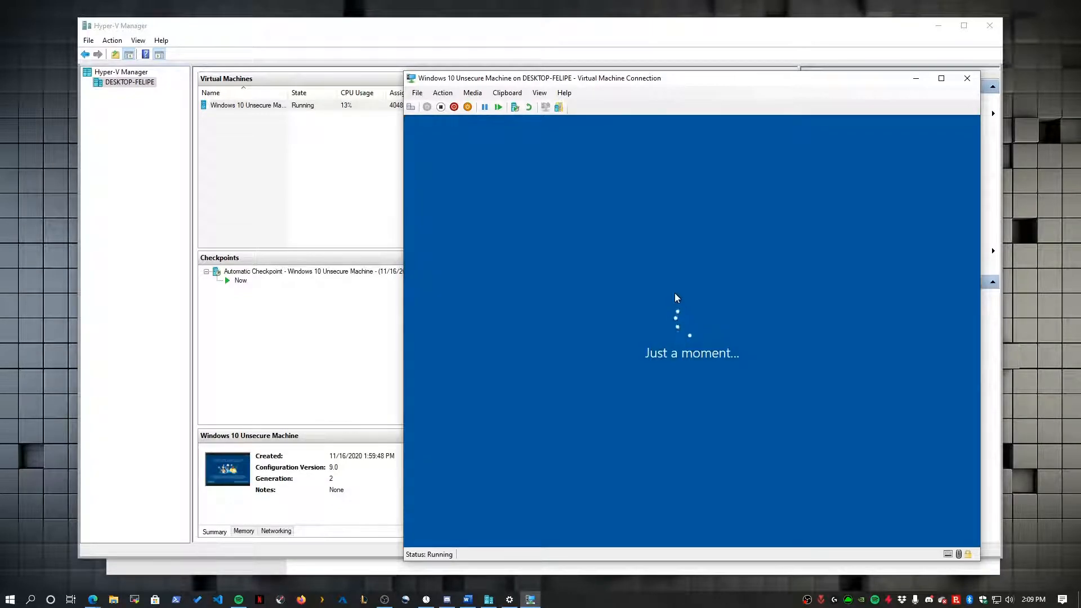
- Take the VM out of full screen, reposition its window, and dismiss the Edge welcome prompt
{"action": "left_click_drag", "start_coordinate": [634, 81], "coordinate": [617, 85]}
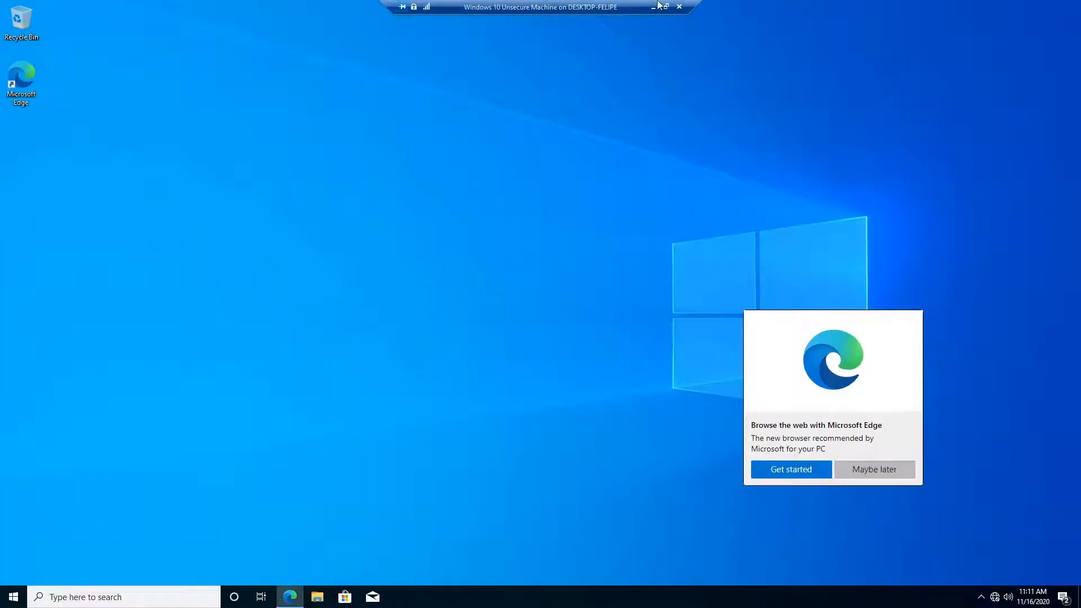
{"action": "left_click", "coordinate": [667, 8]}
{"action": "left_click_drag", "start_coordinate": [542, 91], "coordinate": [164, 15]}
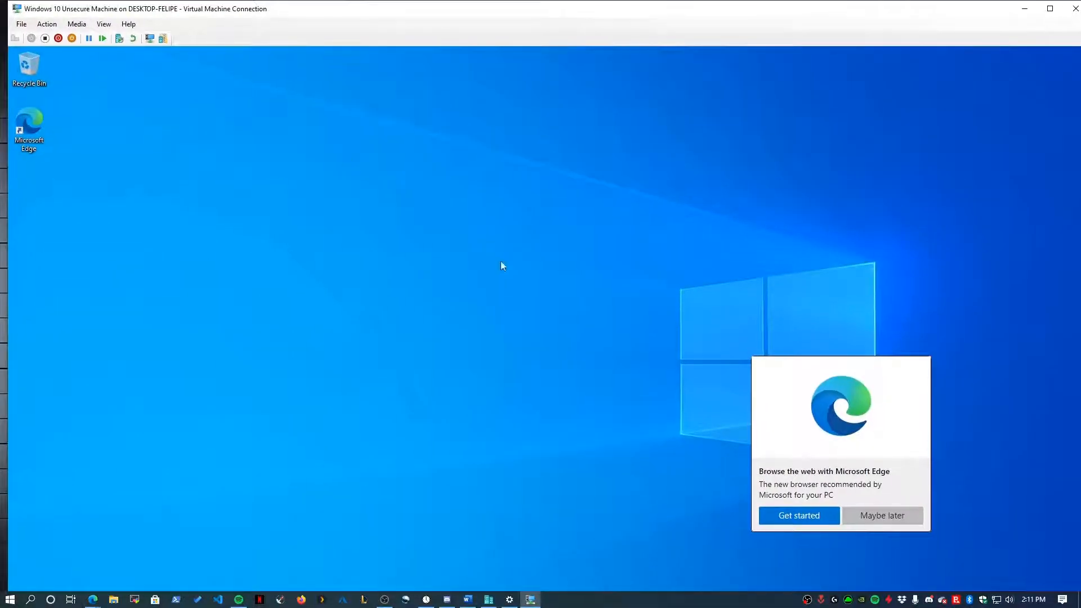
{"action": "left_click", "coordinate": [892, 515]}
- Look at the guest's display scaling settings, close them, and return the VM to full screen
{"action": "right_click", "coordinate": [554, 317]}
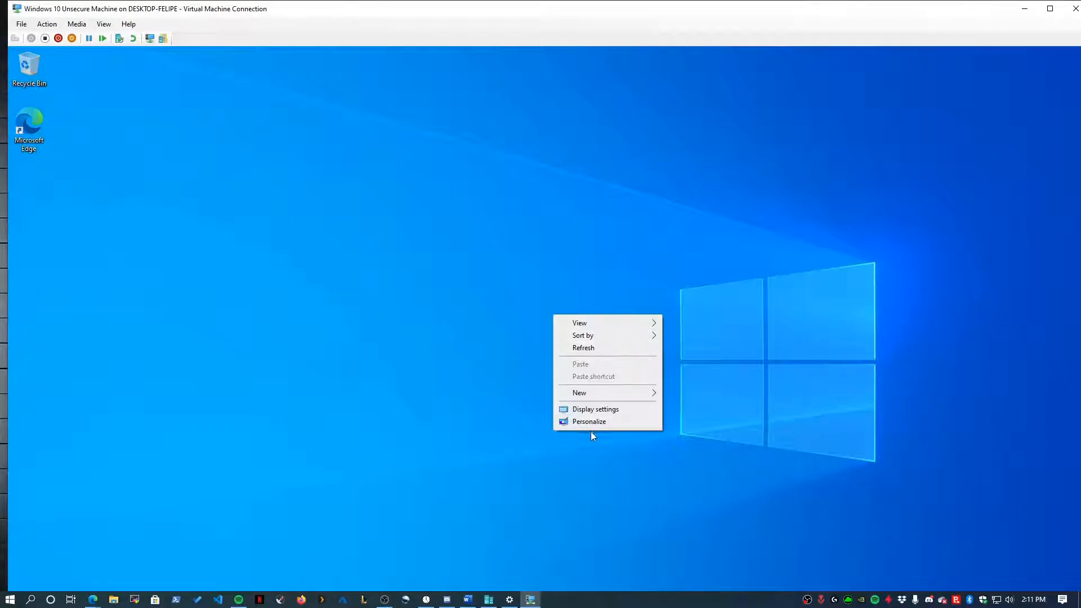
{"action": "left_click", "coordinate": [596, 412]}
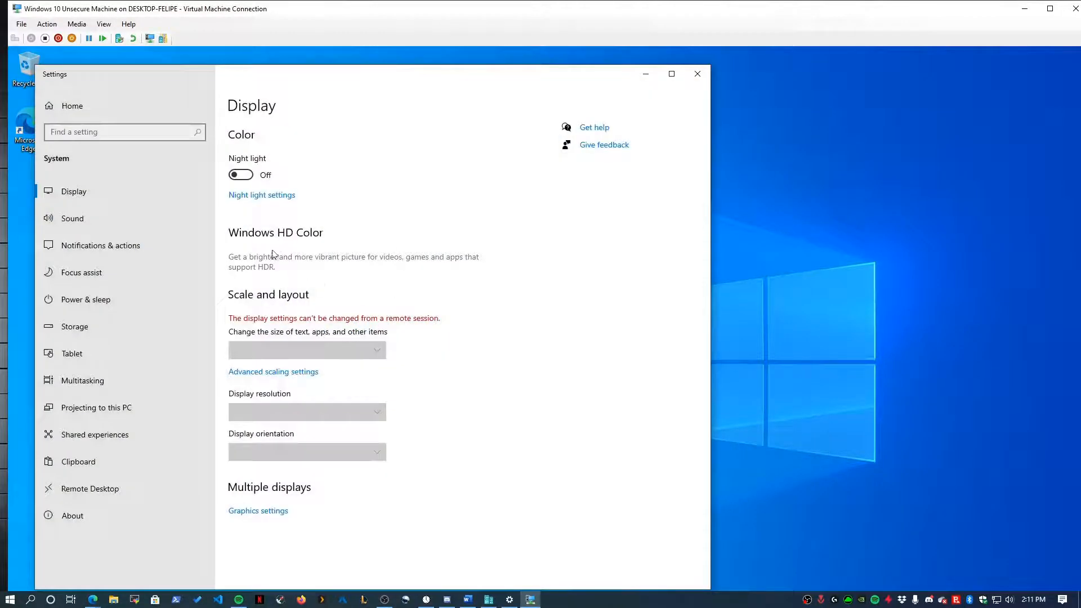
{"action": "left_click", "coordinate": [262, 371]}
{"action": "left_click", "coordinate": [697, 74]}
{"action": "right_click", "coordinate": [687, 232]}
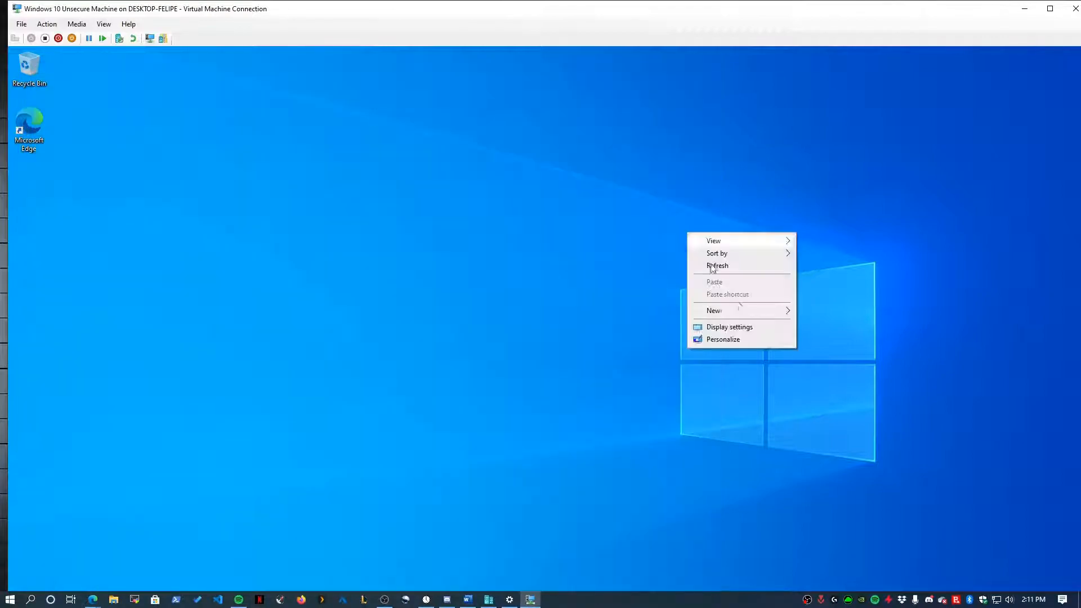
{"action": "left_click", "coordinate": [742, 340]}
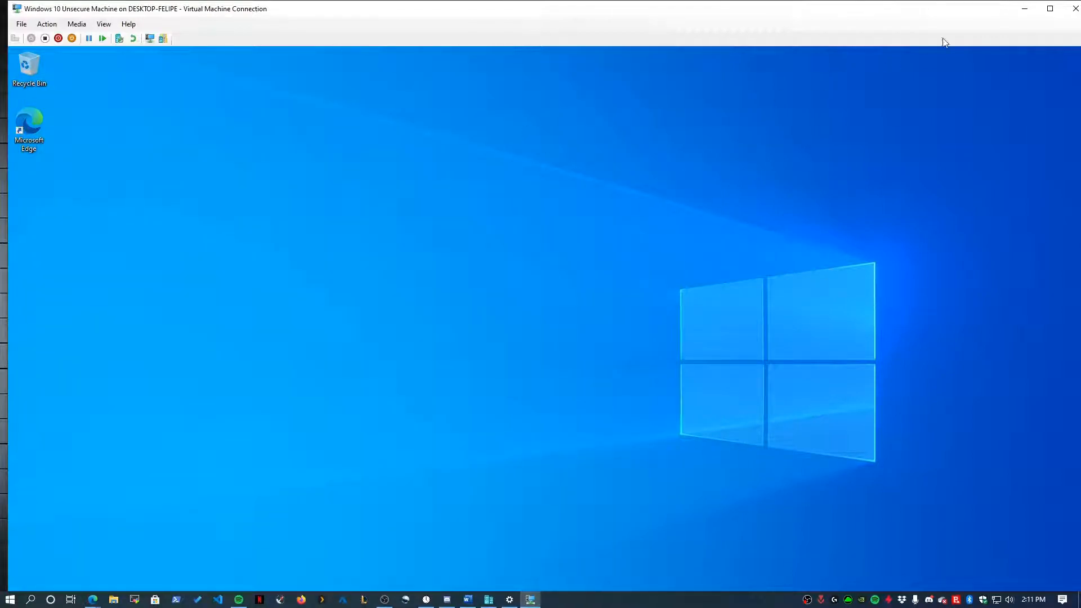
{"action": "left_click", "coordinate": [1050, 10]}
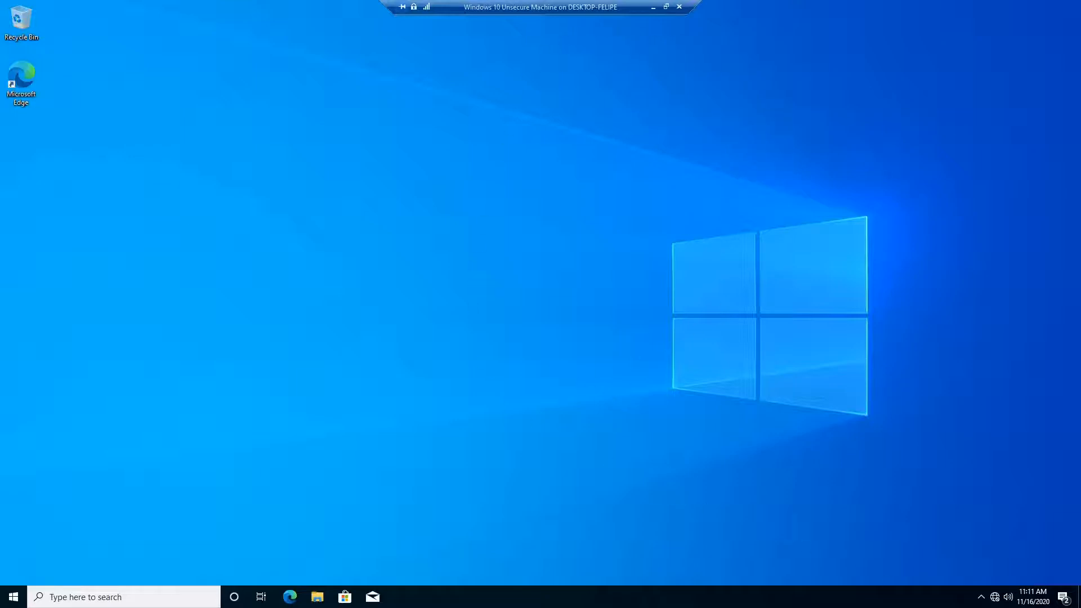
- Check the guest's Unidentified network properties and launch Command Prompt via cmd
{"action": "left_click", "coordinate": [994, 596]}
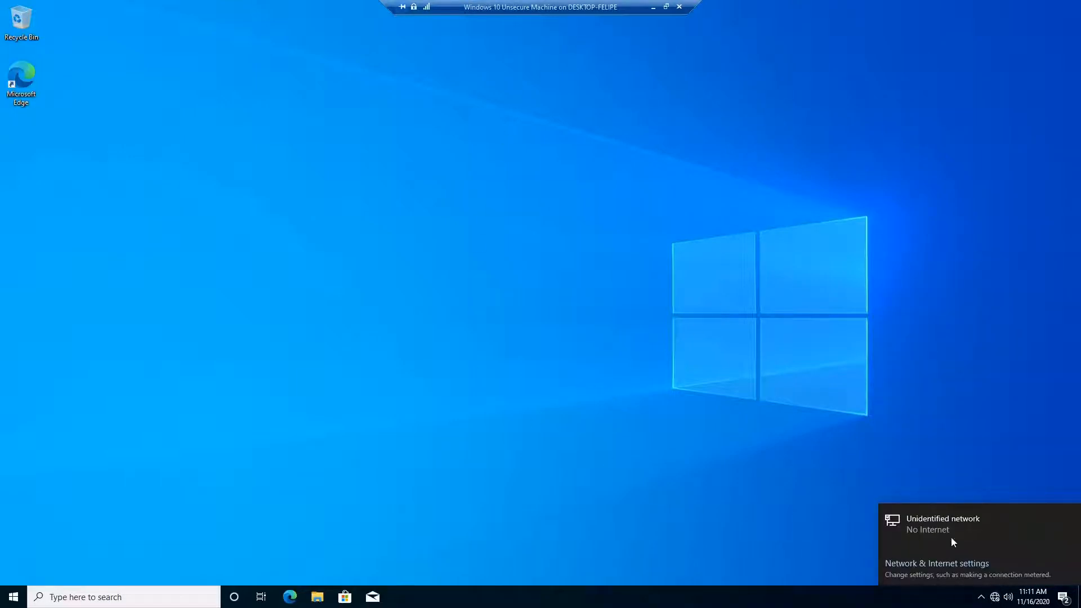
{"action": "left_click", "coordinate": [952, 533]}
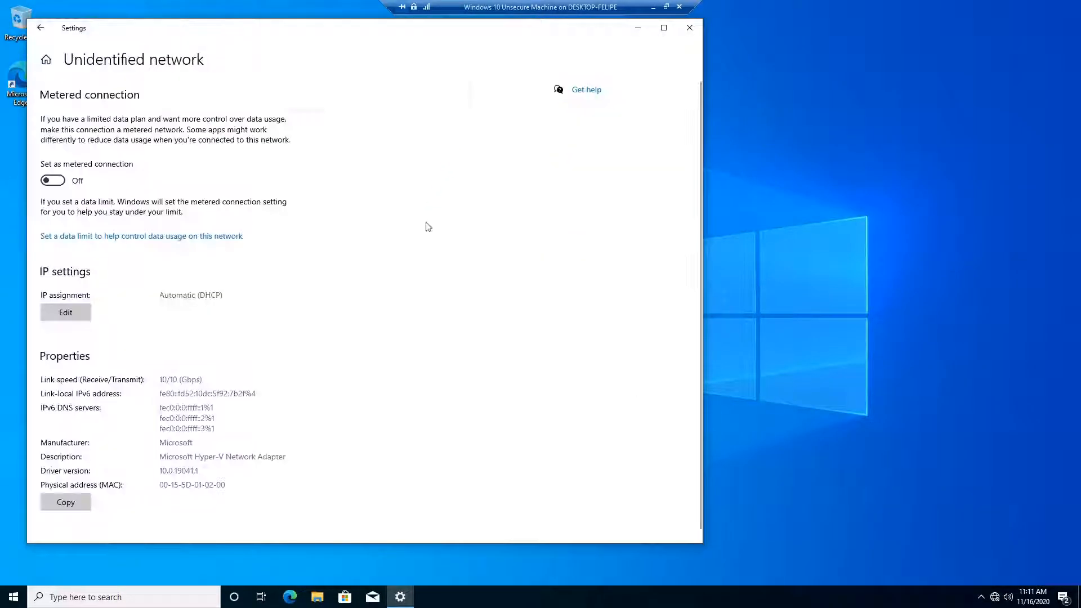
{"action": "left_click", "coordinate": [16, 597]}
{"action": "type", "text": "cmd"}
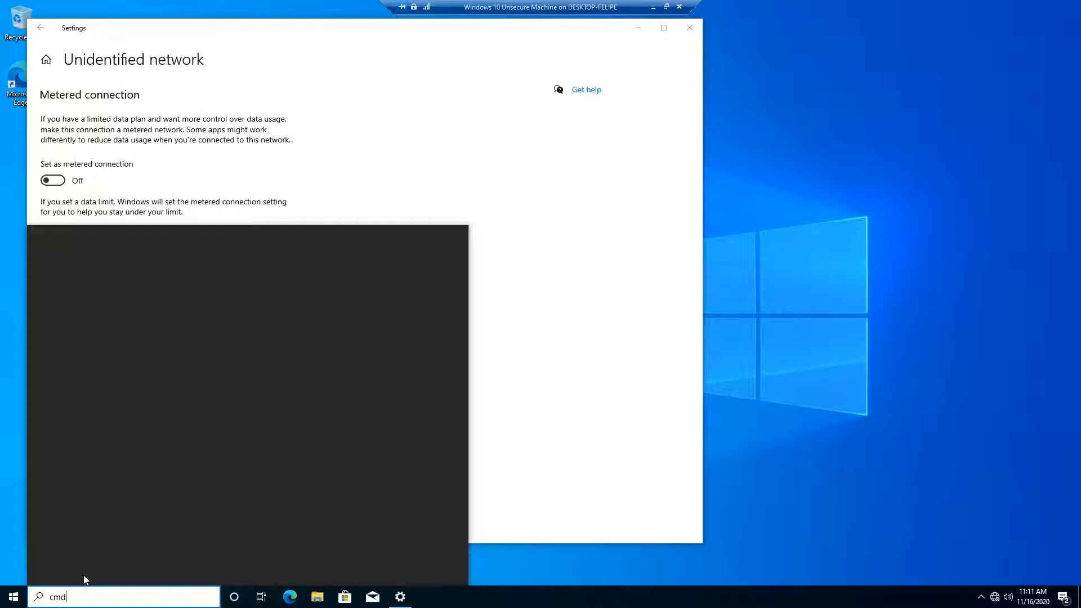
{"action": "key", "text": "Return"}
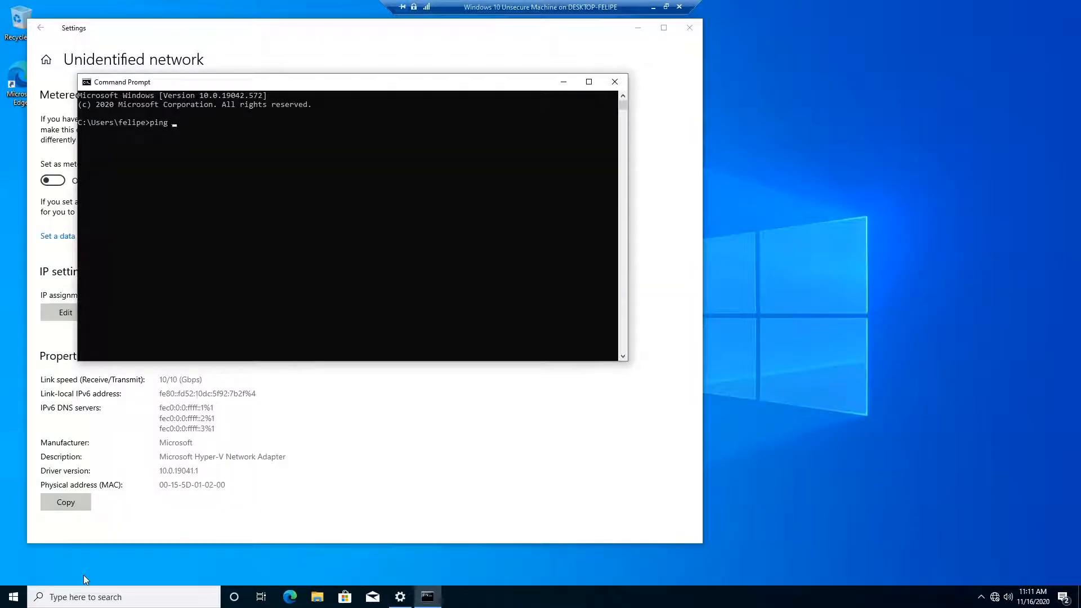
- Ping 8.8.8.8, stop the failing ping, and minimize the VM to reach the host
{"action": "type", "text": "ping 8.8.8.8"}
{"action": "key", "text": "Return"}
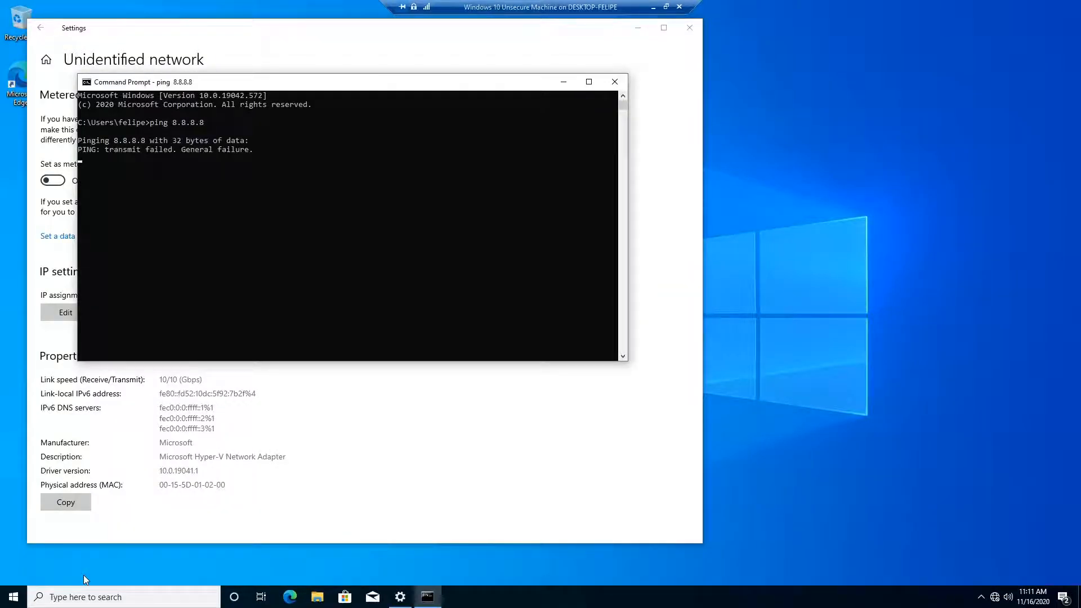
{"action": "key", "text": "ctrl+c"}
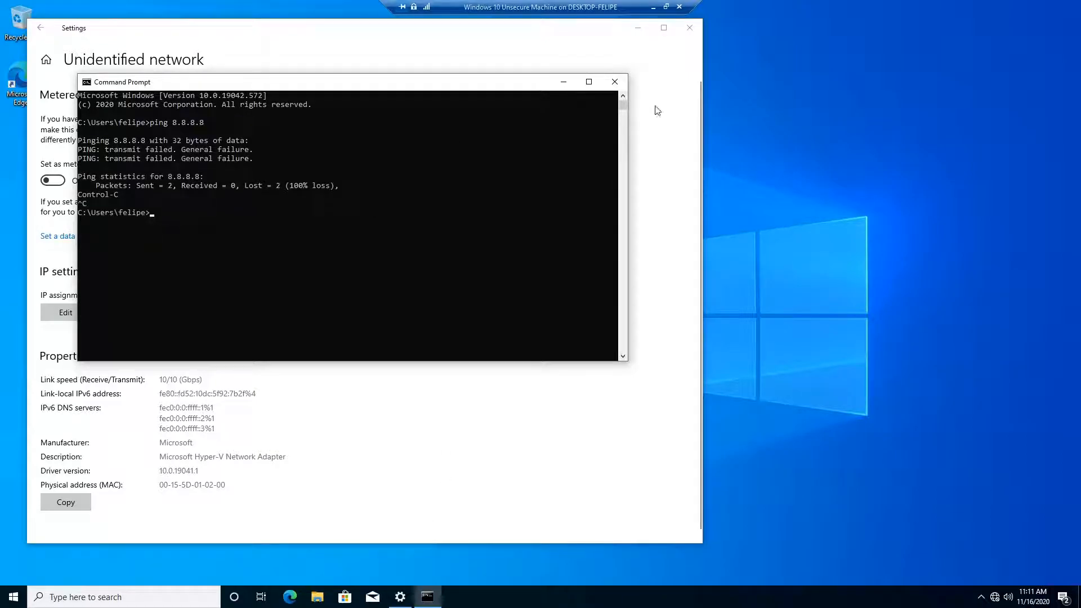
{"action": "left_click", "coordinate": [654, 7]}
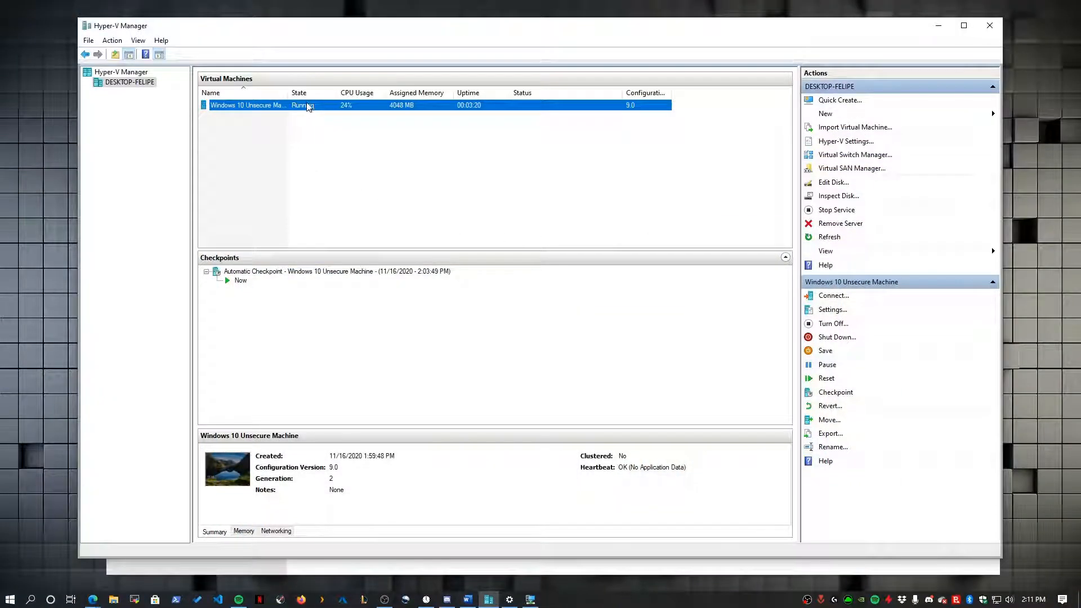
- Open the VM's network adapter settings and keep Default Switch as the virtual switch
{"action": "right_click", "coordinate": [309, 108]}
{"action": "left_click", "coordinate": [340, 126]}
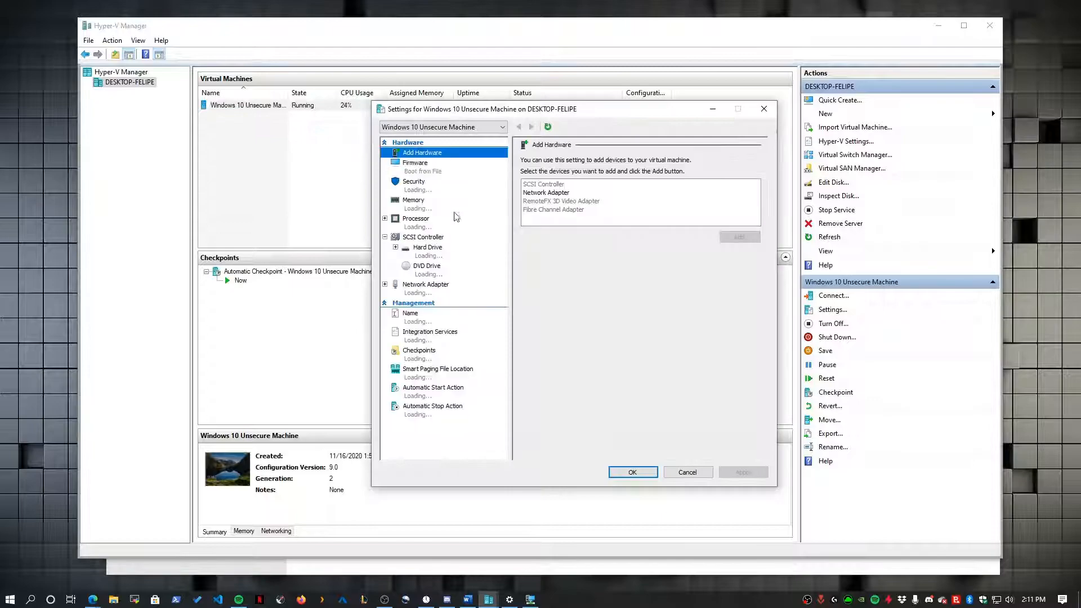
{"action": "left_click", "coordinate": [428, 288]}
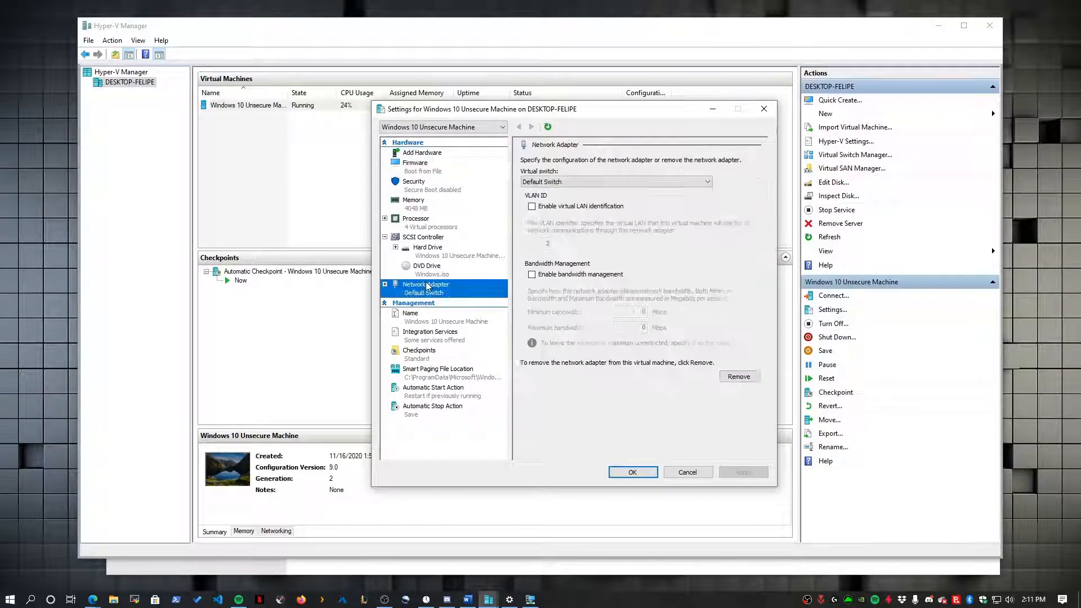
{"action": "left_click", "coordinate": [578, 183]}
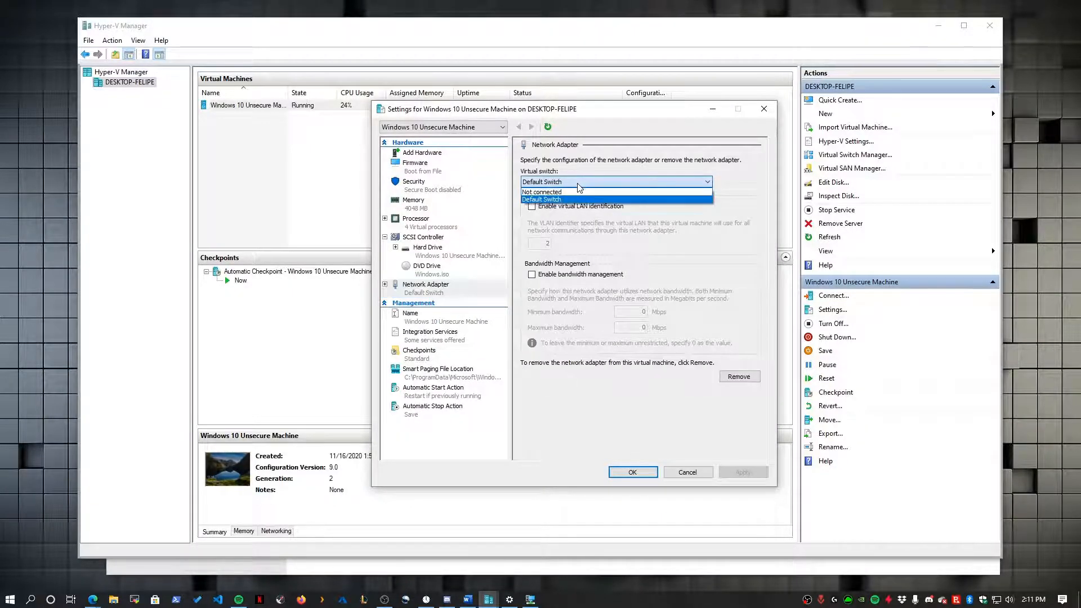
{"action": "left_click", "coordinate": [595, 199]}
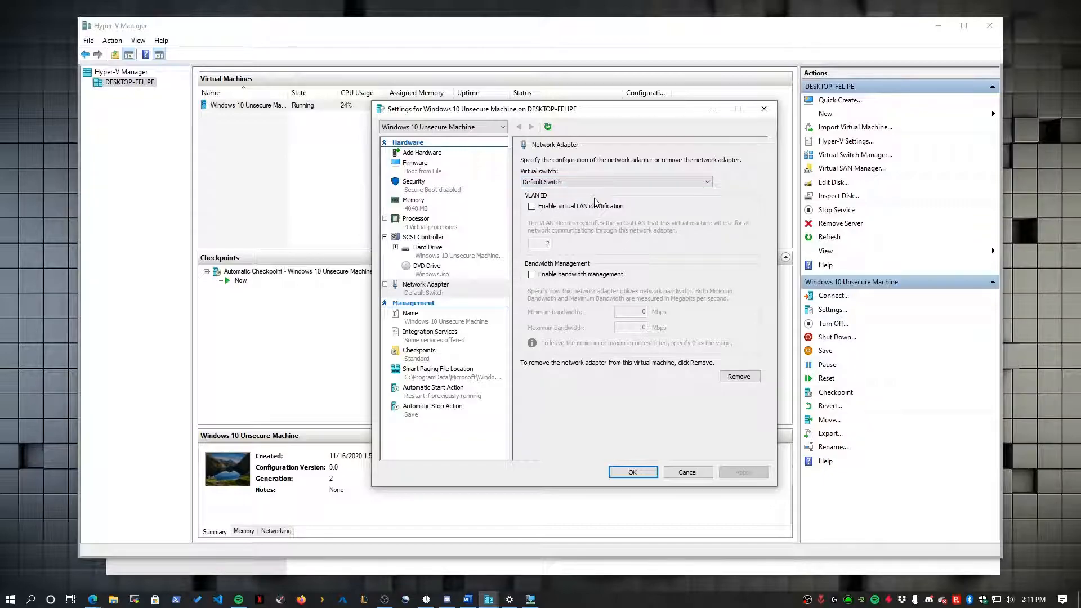
- Expand the network adapter to view its Hardware Acceleration and Advanced Features pages
{"action": "left_click", "coordinate": [385, 285]}
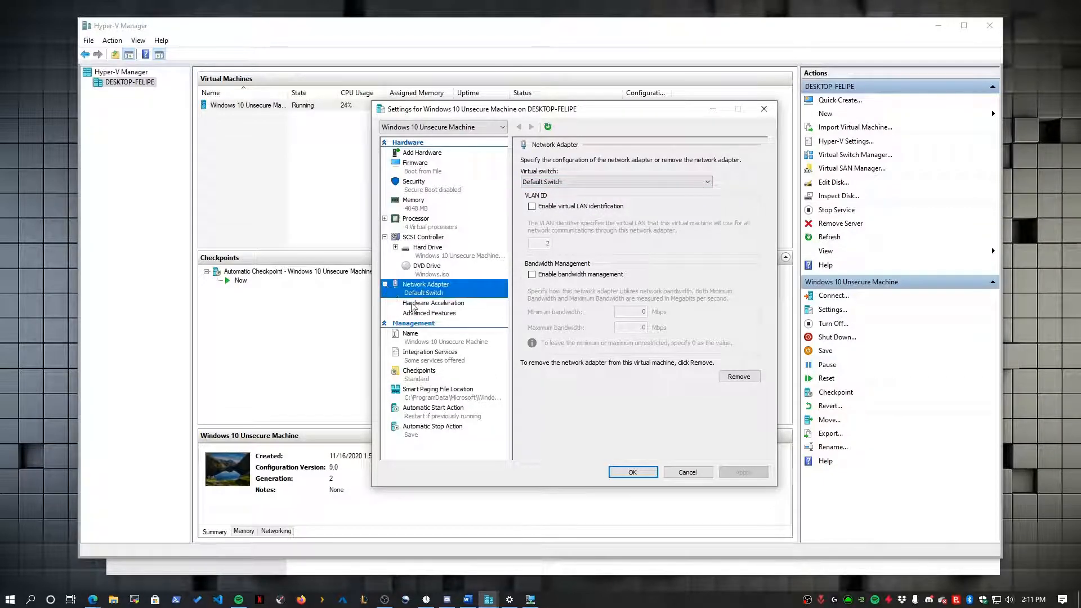
{"action": "left_click", "coordinate": [433, 305]}
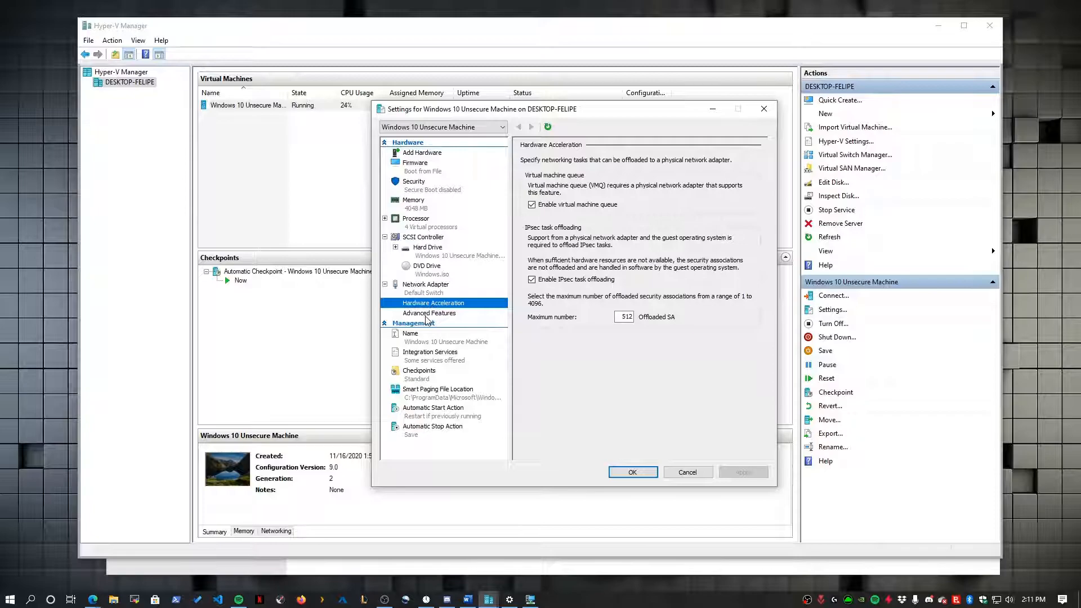
{"action": "left_click", "coordinate": [428, 314]}
{"action": "left_click_drag", "start_coordinate": [760, 291], "coordinate": [762, 343]}
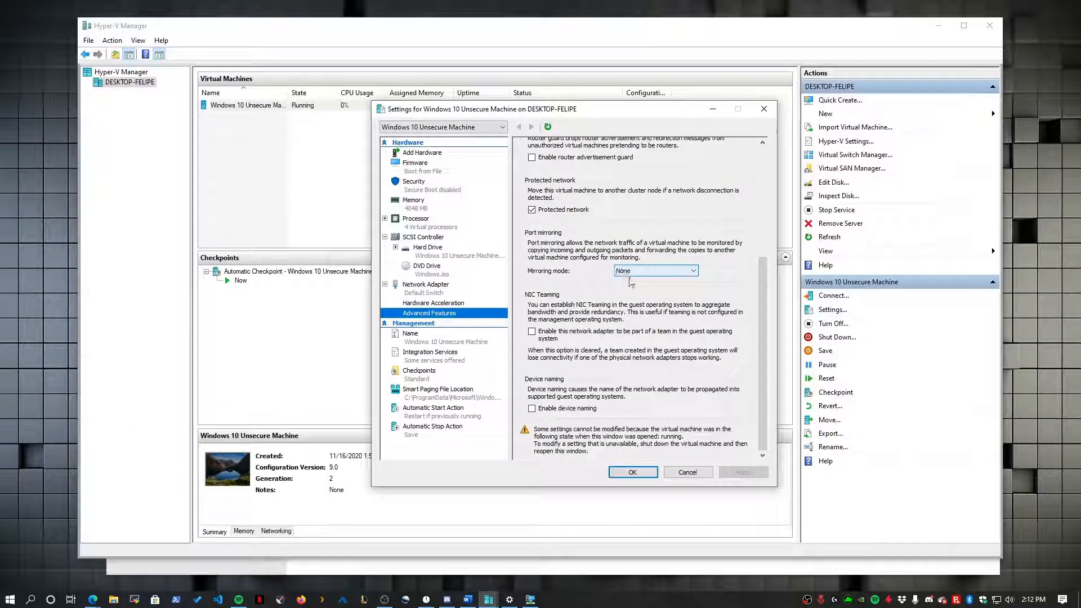
- Return to the network adapter settings, then close the VM settings and deselect the VM
{"action": "left_click", "coordinate": [426, 284]}
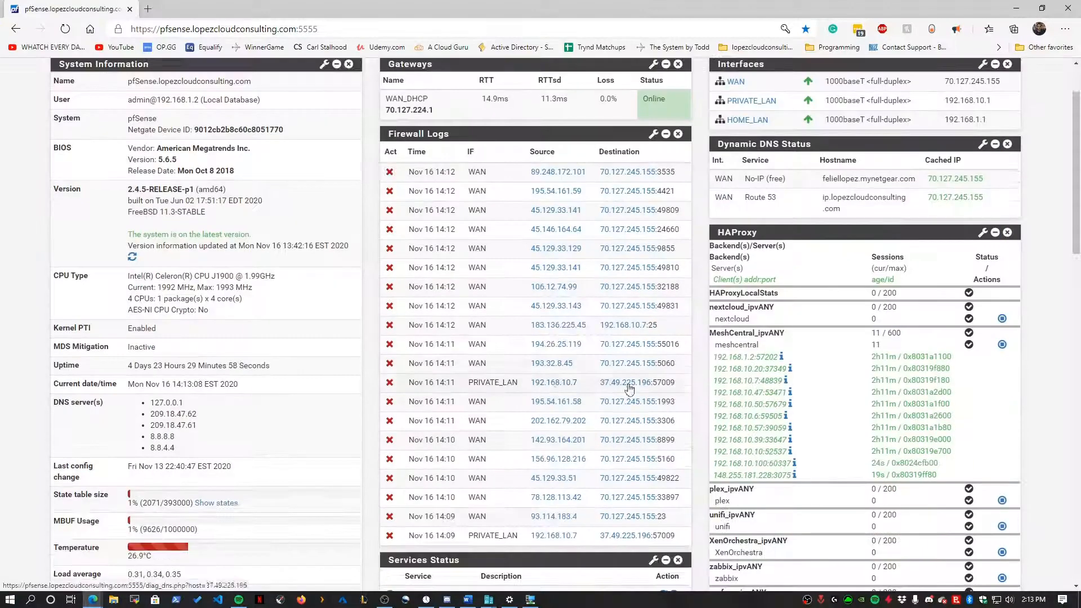
{"action": "left_click", "coordinate": [584, 77]}
{"action": "left_click", "coordinate": [567, 147]}
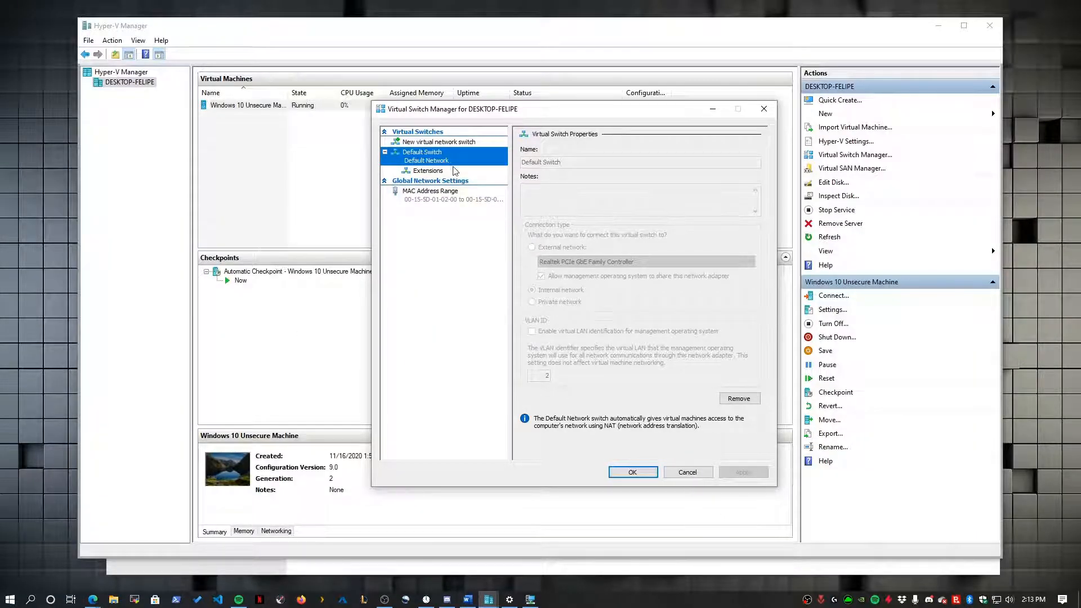
{"action": "left_click", "coordinate": [687, 472]}
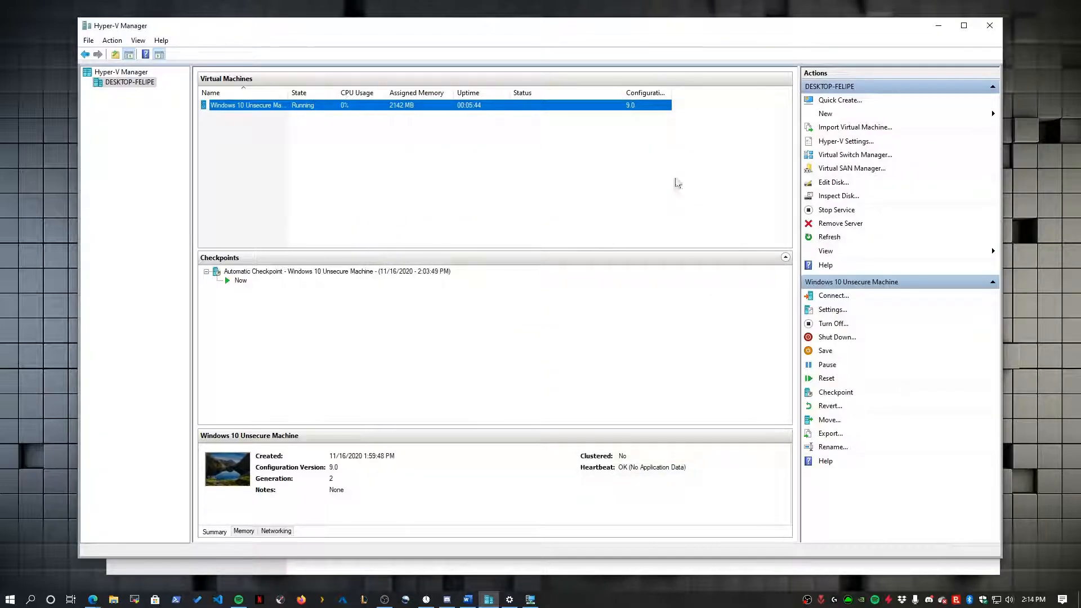
{"action": "left_click", "coordinate": [429, 134]}
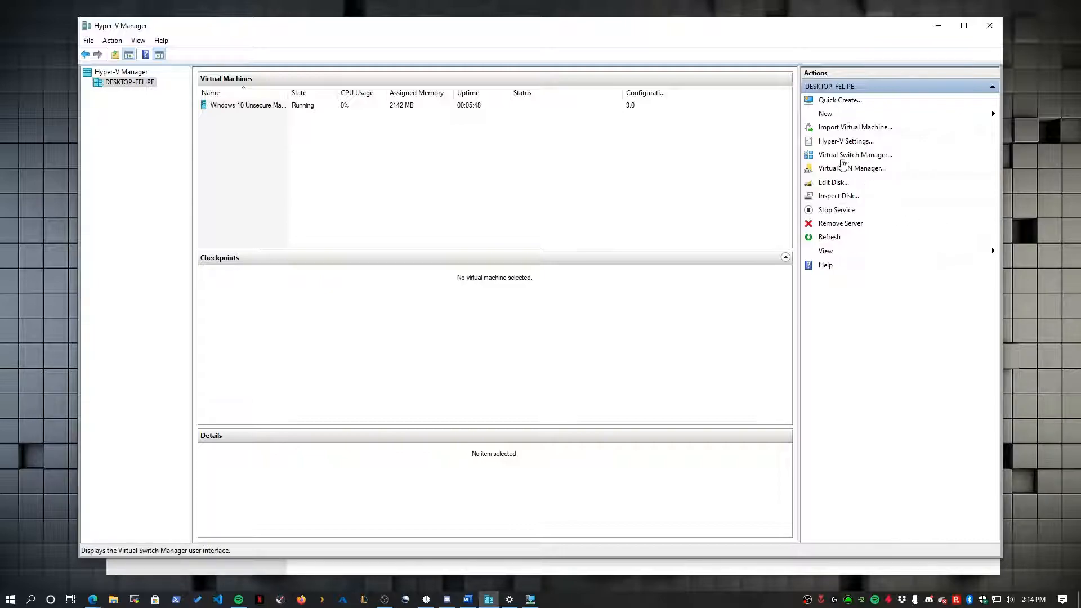
- Open Virtual Switch Manager and inspect Default Switch's properties and extensions
{"action": "left_click", "coordinate": [838, 157]}
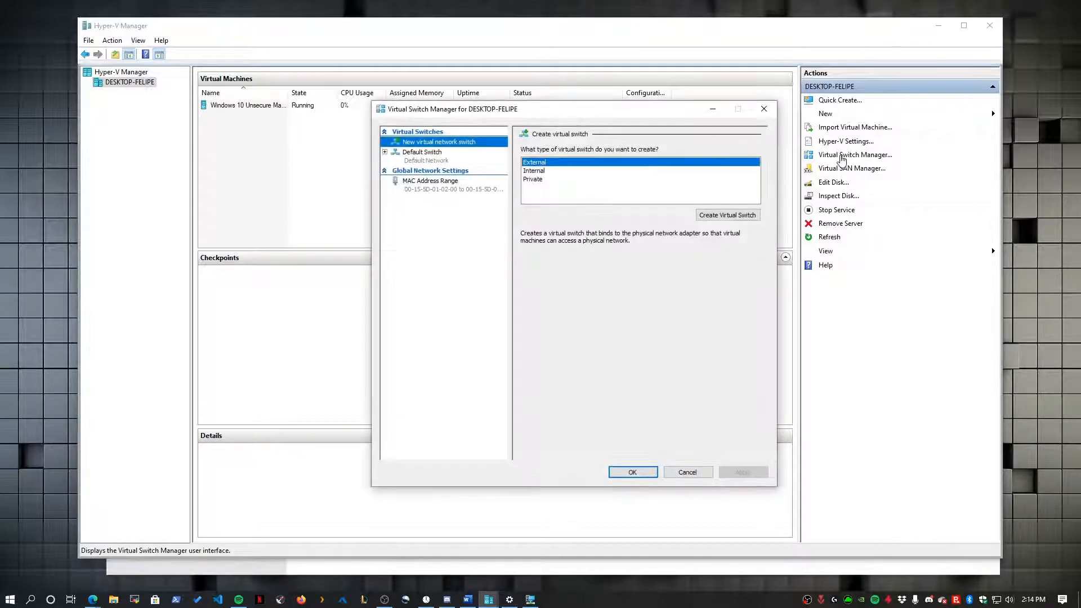
{"action": "left_click", "coordinate": [426, 157]}
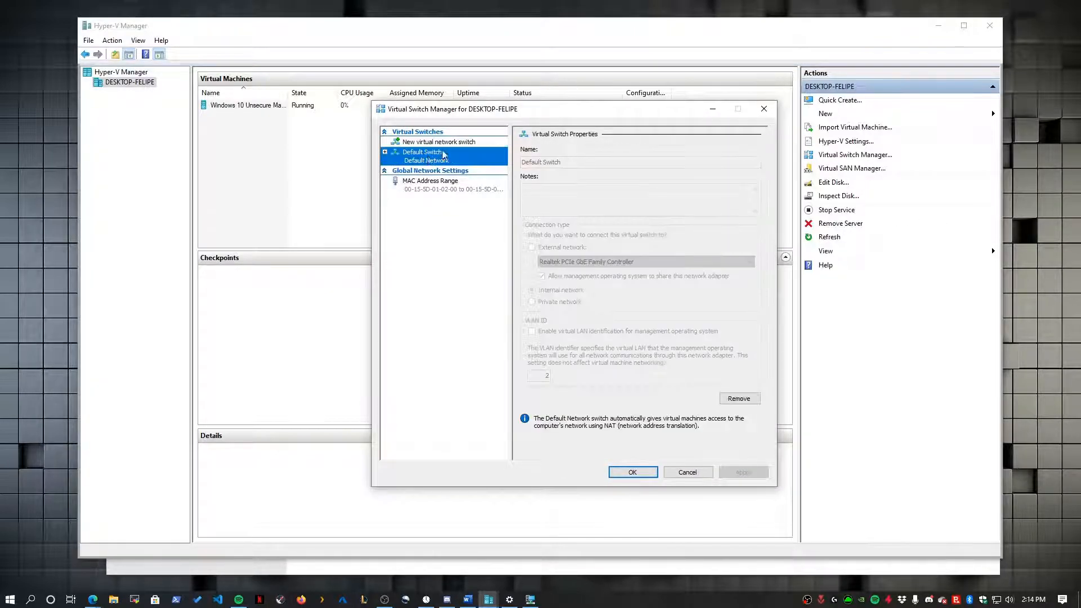
{"action": "left_click", "coordinate": [384, 152]}
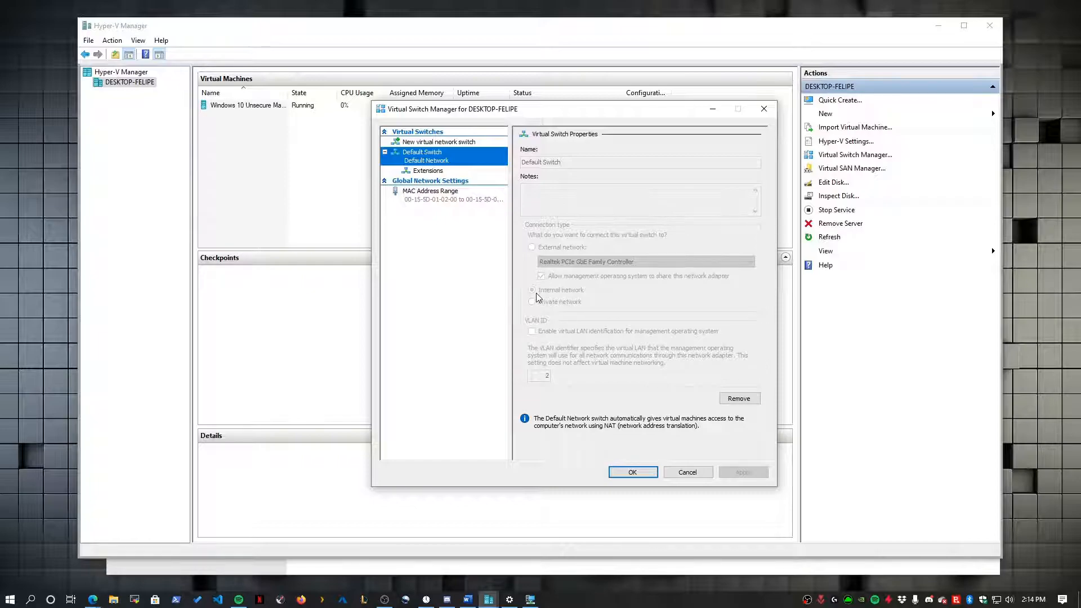
{"action": "left_click", "coordinate": [443, 172]}
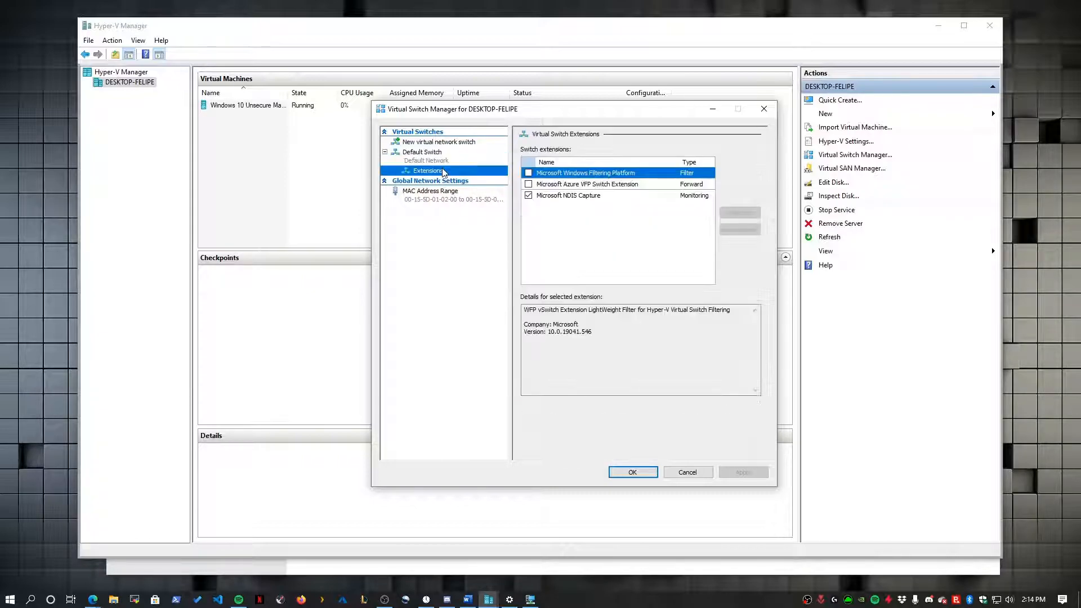
{"action": "left_click", "coordinate": [449, 161]}
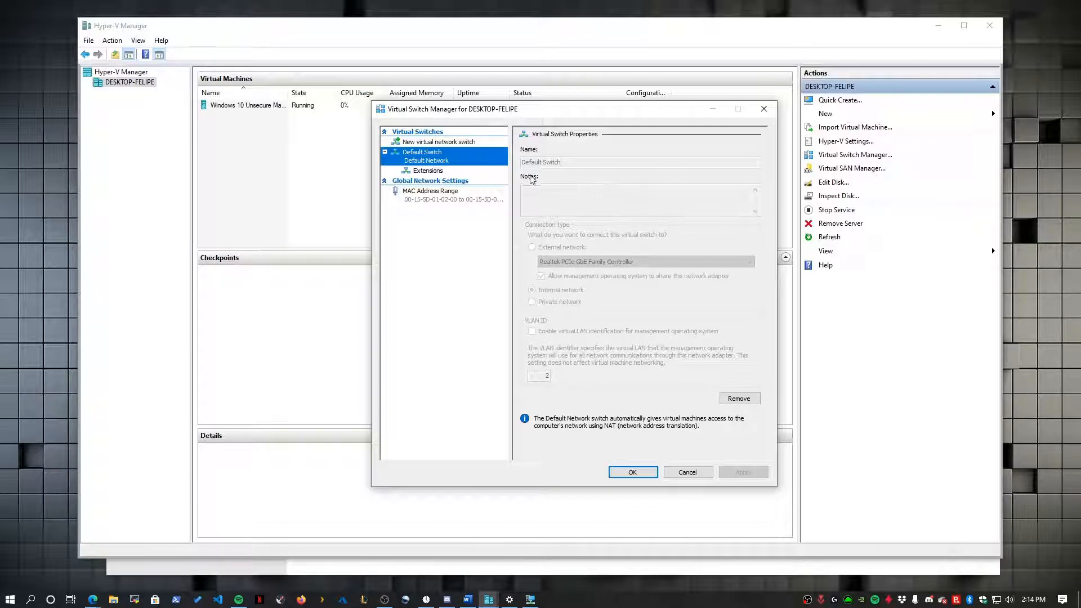
- Create a new External virtual switch on the Realtek PCIe GbE Family Controller
{"action": "left_click", "coordinate": [463, 143]}
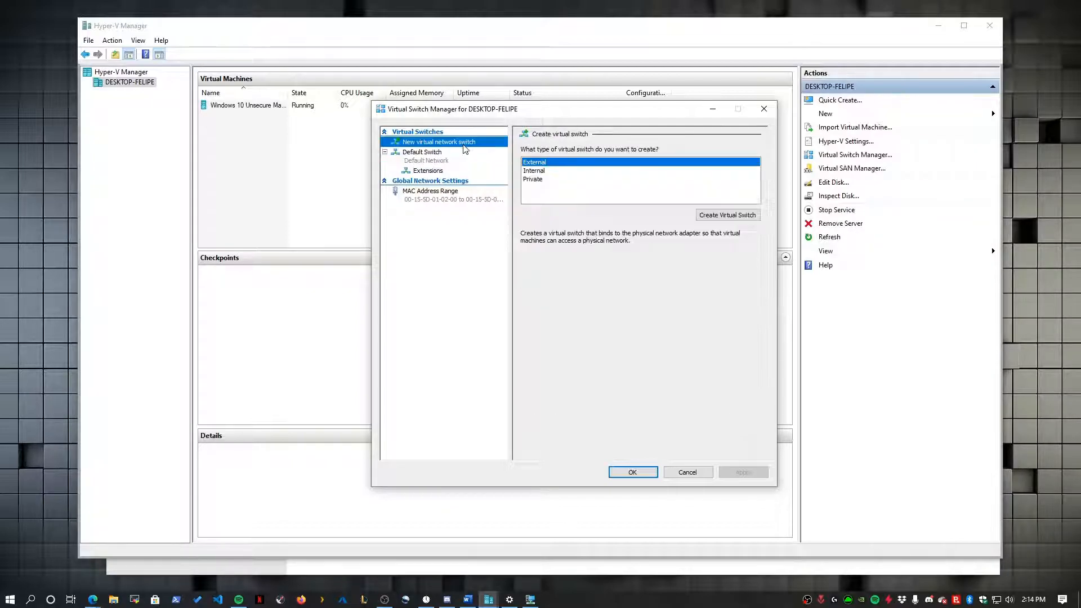
{"action": "left_click", "coordinate": [541, 164]}
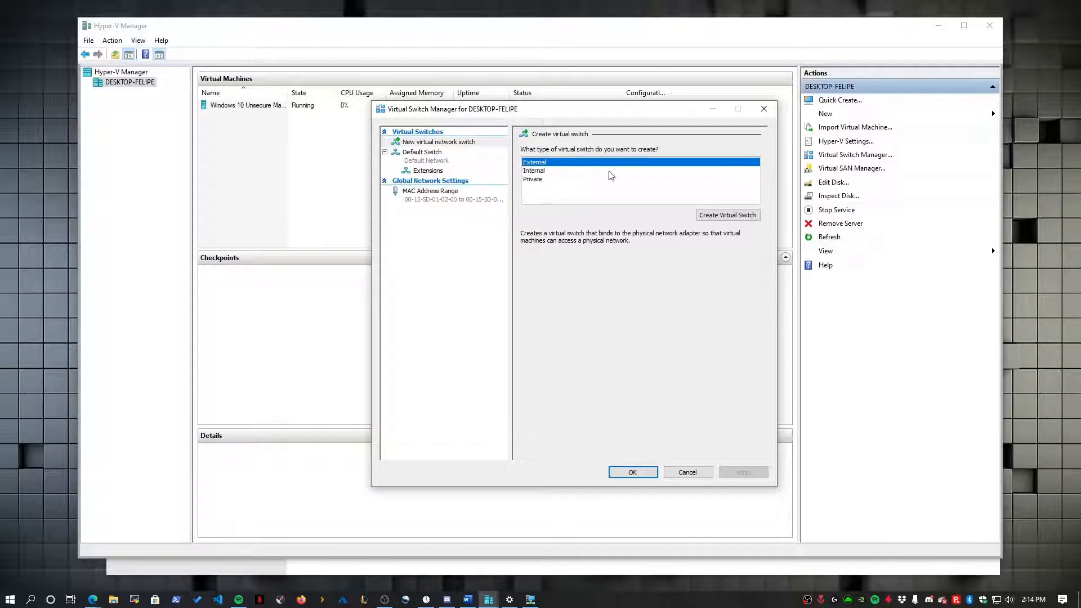
{"action": "left_click", "coordinate": [728, 215]}
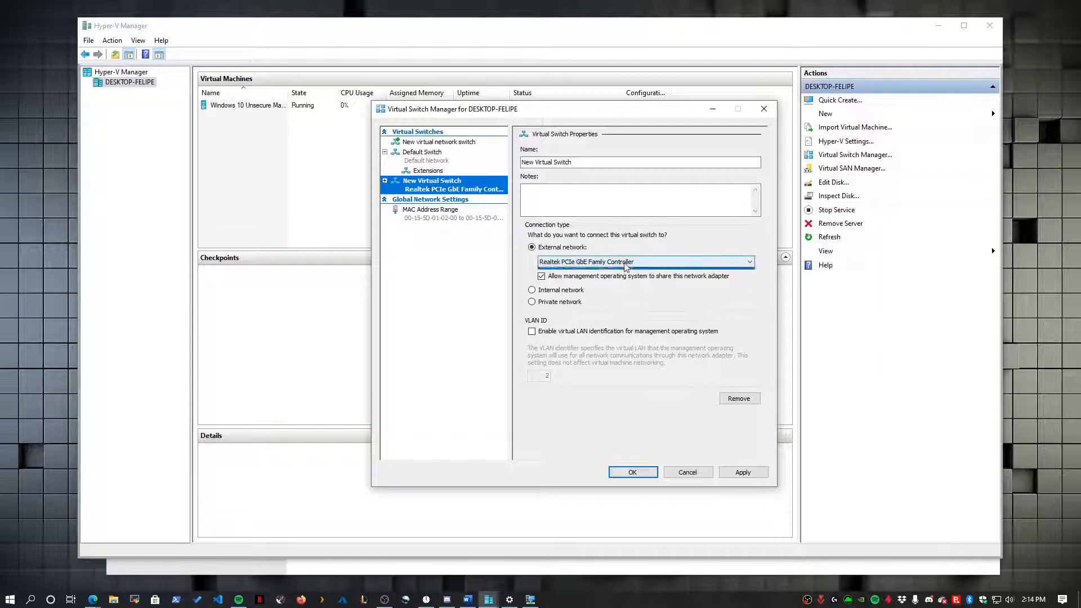
{"action": "left_click", "coordinate": [586, 263]}
{"action": "left_click", "coordinate": [585, 271]}
{"action": "left_click", "coordinate": [585, 264]}
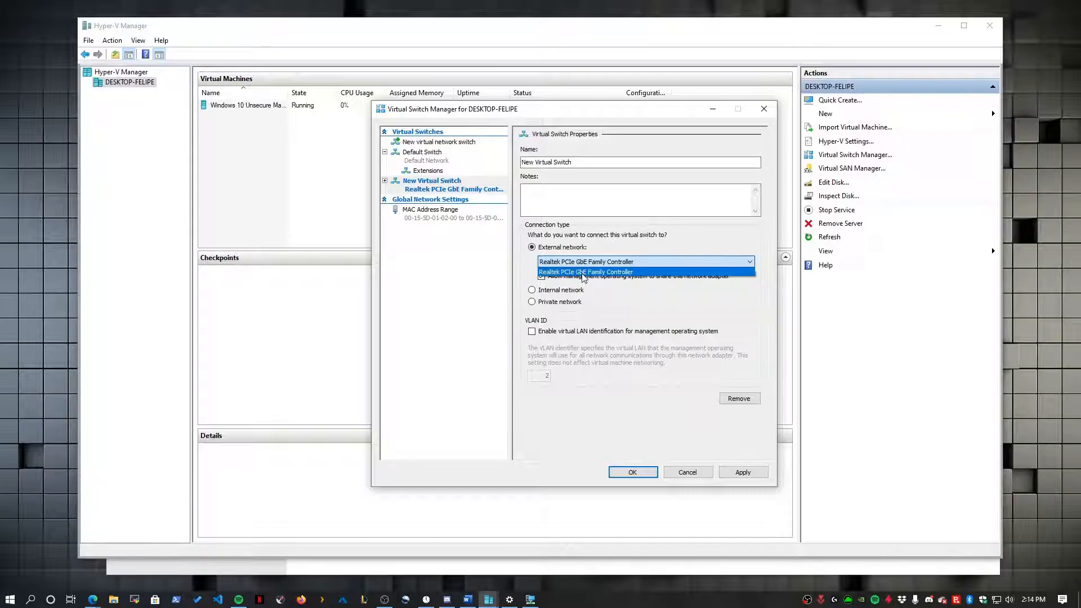
{"action": "left_click", "coordinate": [582, 272]}
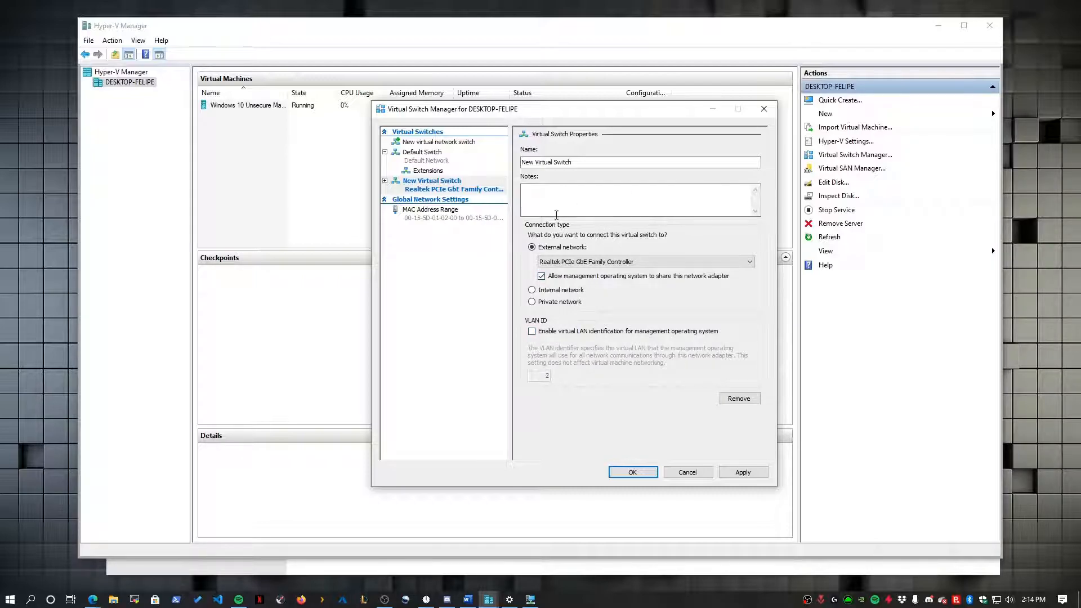
- Name the switch Ethernet, apply it despite network disruption, and confirm with OK
{"action": "left_click_drag", "start_coordinate": [584, 163], "coordinate": [519, 163]}
{"action": "type", "text": "Ethernet"}
{"action": "left_click", "coordinate": [733, 467]}
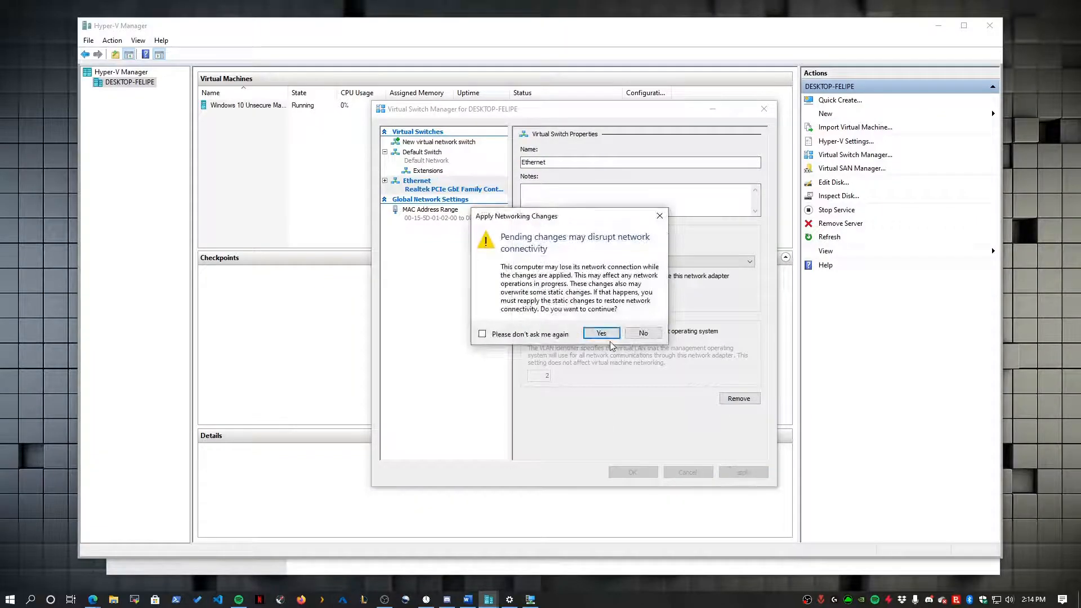
{"action": "left_click", "coordinate": [600, 335]}
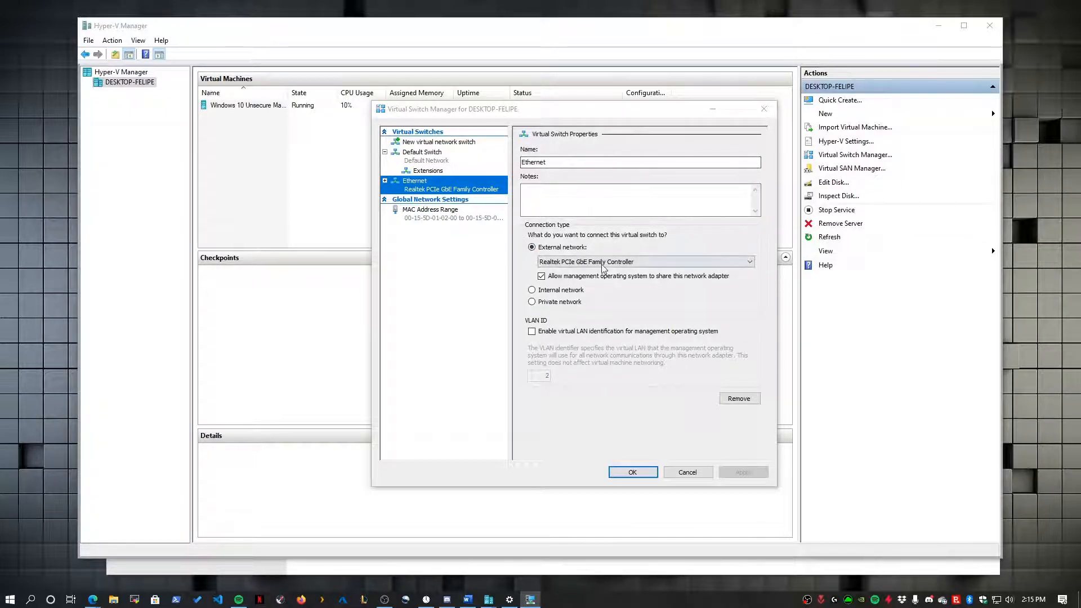
{"action": "left_click", "coordinate": [624, 471]}
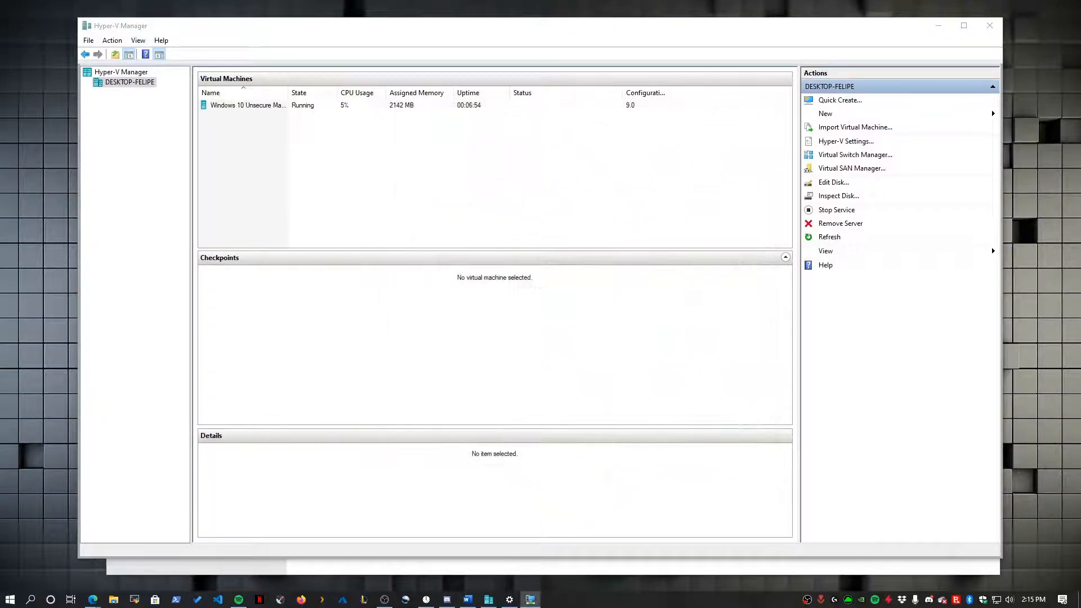
- Open Windows 10 Unsecure Machine's network adapter settings, then cancel out
{"action": "left_click", "coordinate": [236, 107]}
{"action": "right_click", "coordinate": [300, 105]}
{"action": "left_click", "coordinate": [330, 129]}
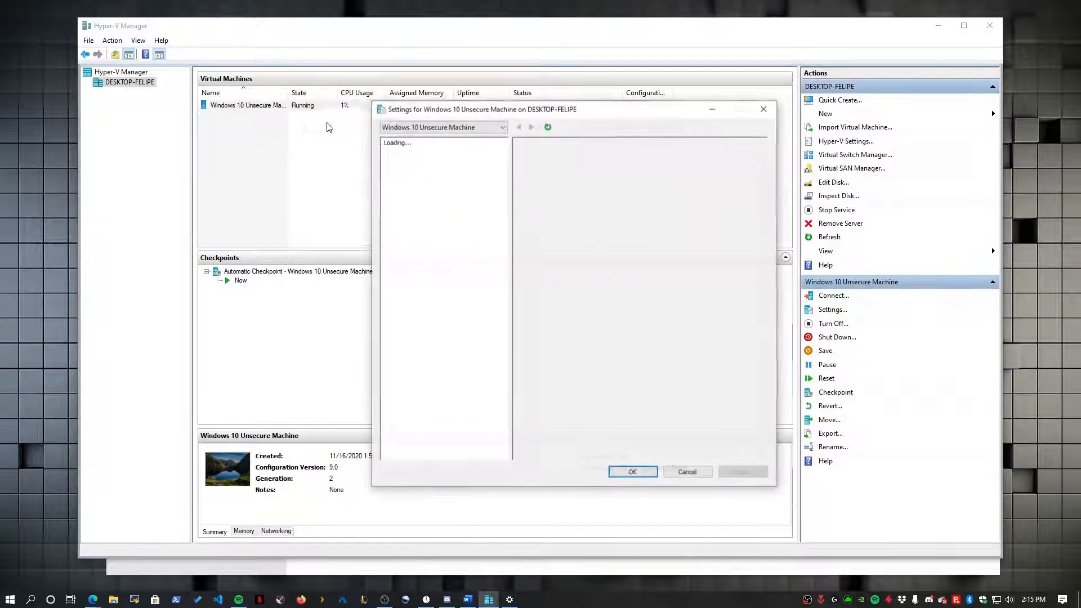
{"action": "left_click", "coordinate": [451, 292]}
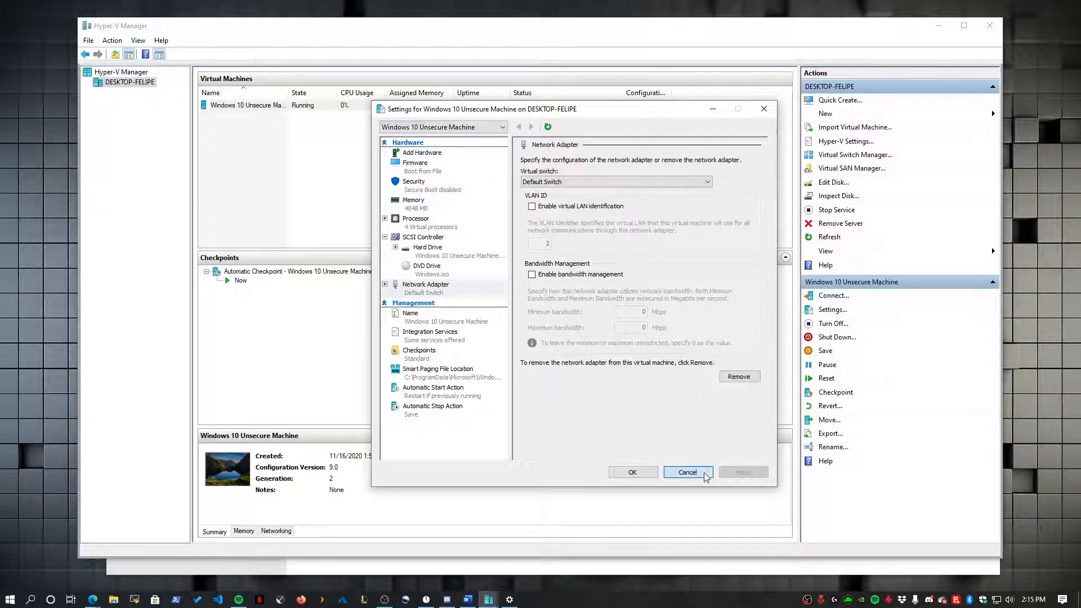
{"action": "left_click", "coordinate": [687, 472]}
- Attach the VM's network adapter to the Ethernet switch, save, and connect to the VM
{"action": "right_click", "coordinate": [299, 106]}
{"action": "left_click", "coordinate": [331, 128]}
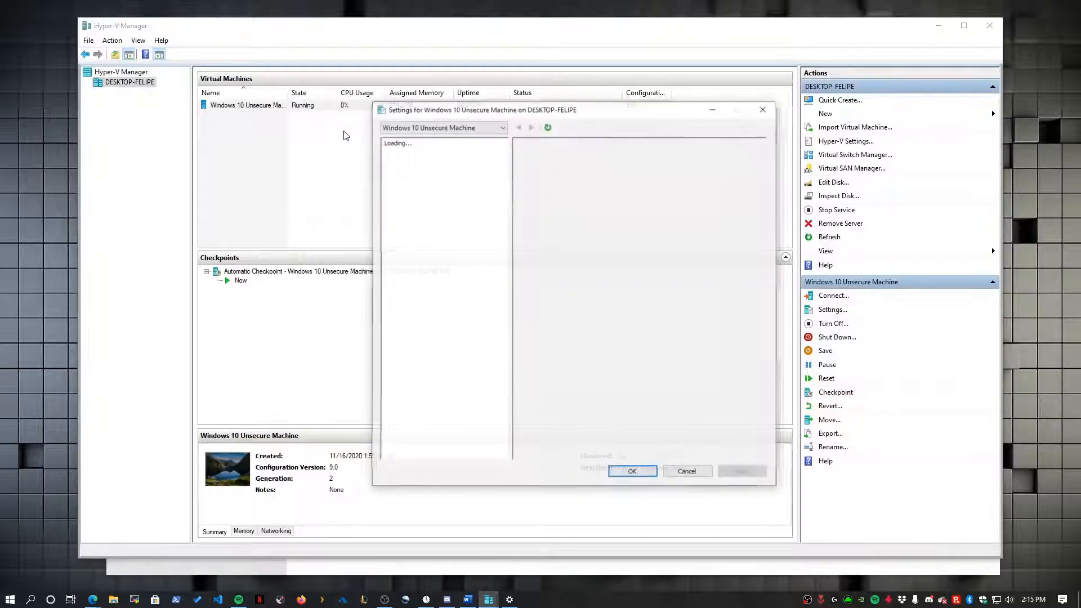
{"action": "left_click", "coordinate": [442, 285]}
{"action": "left_click", "coordinate": [525, 182]}
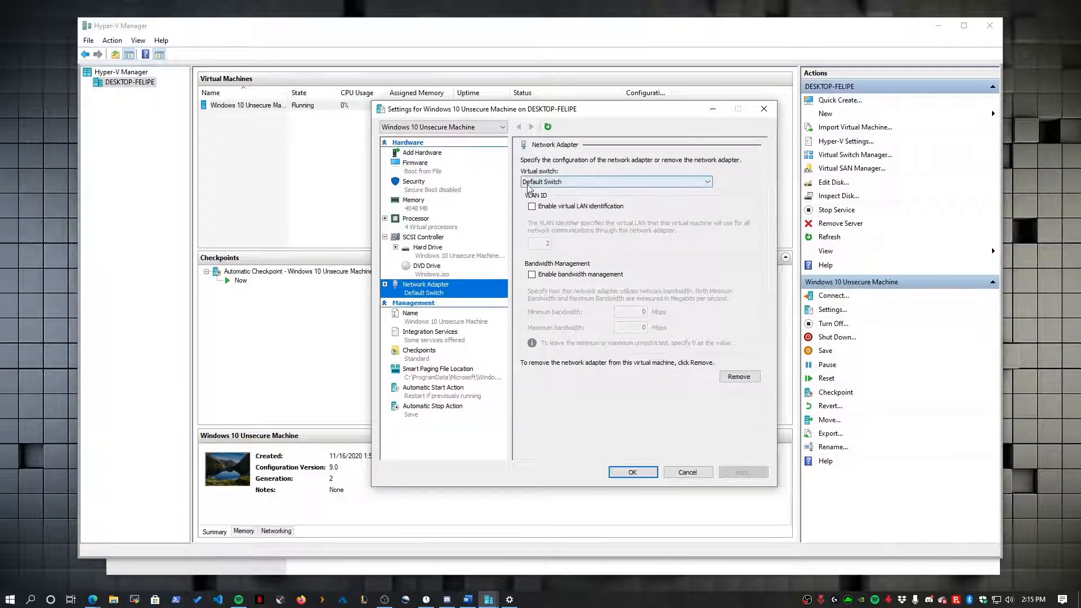
{"action": "left_click", "coordinate": [534, 208]}
{"action": "left_click", "coordinate": [743, 472]}
{"action": "left_click", "coordinate": [633, 472]}
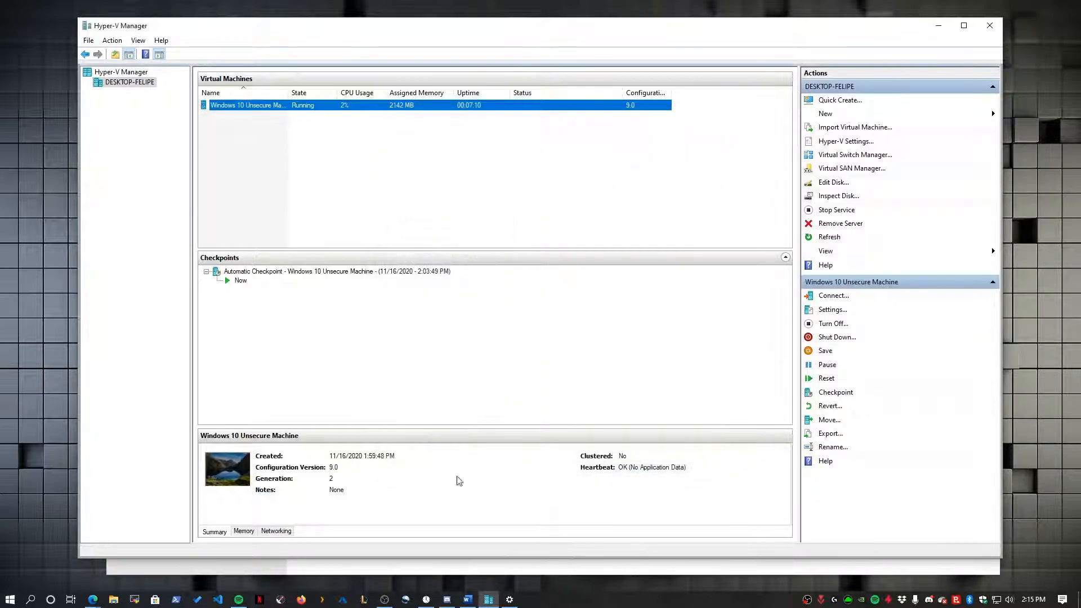
{"action": "right_click", "coordinate": [340, 107]}
{"action": "left_click", "coordinate": [350, 112]}
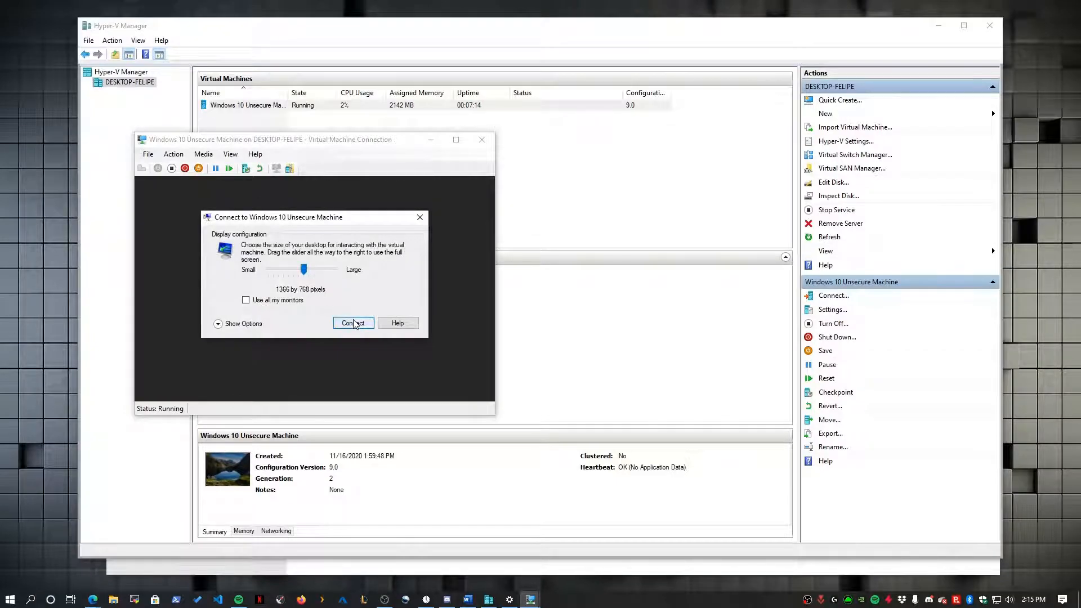
- Connect at 1366 by 768, sign in to the guest, and close the network troubleshooter
{"action": "left_click", "coordinate": [353, 323]}
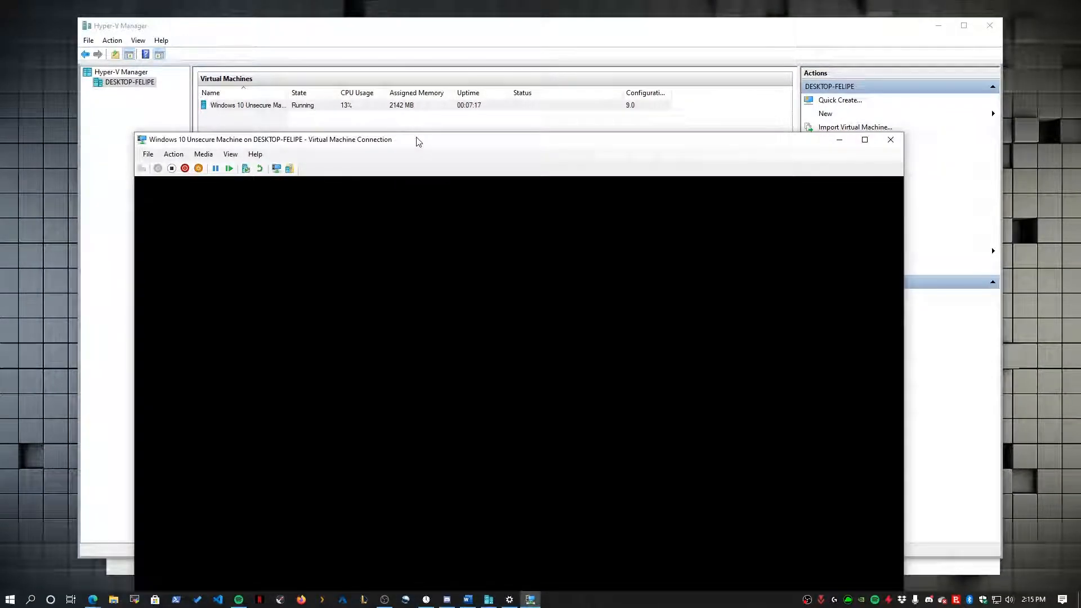
{"action": "left_click_drag", "start_coordinate": [418, 141], "coordinate": [504, 52]}
{"action": "type", "text": "••••••••••••"}
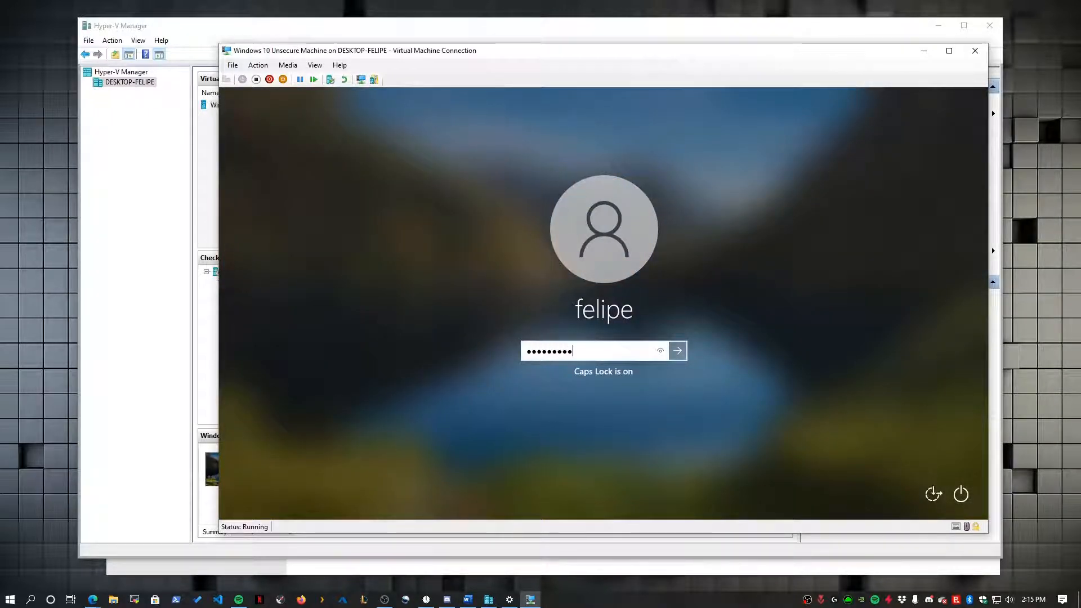
{"action": "key", "text": "Return"}
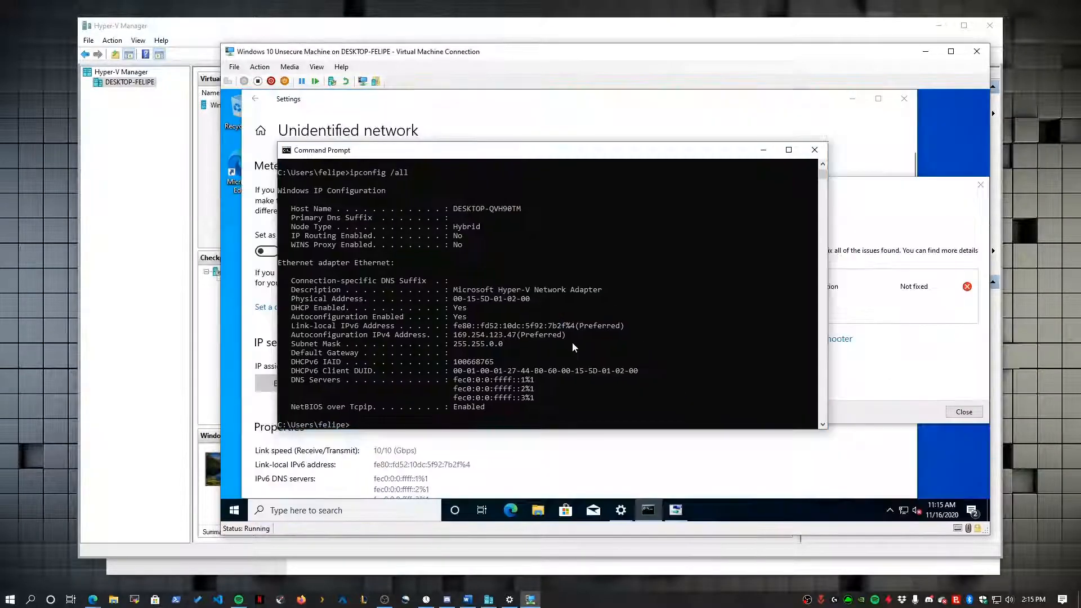
{"action": "left_click", "coordinate": [964, 412]}
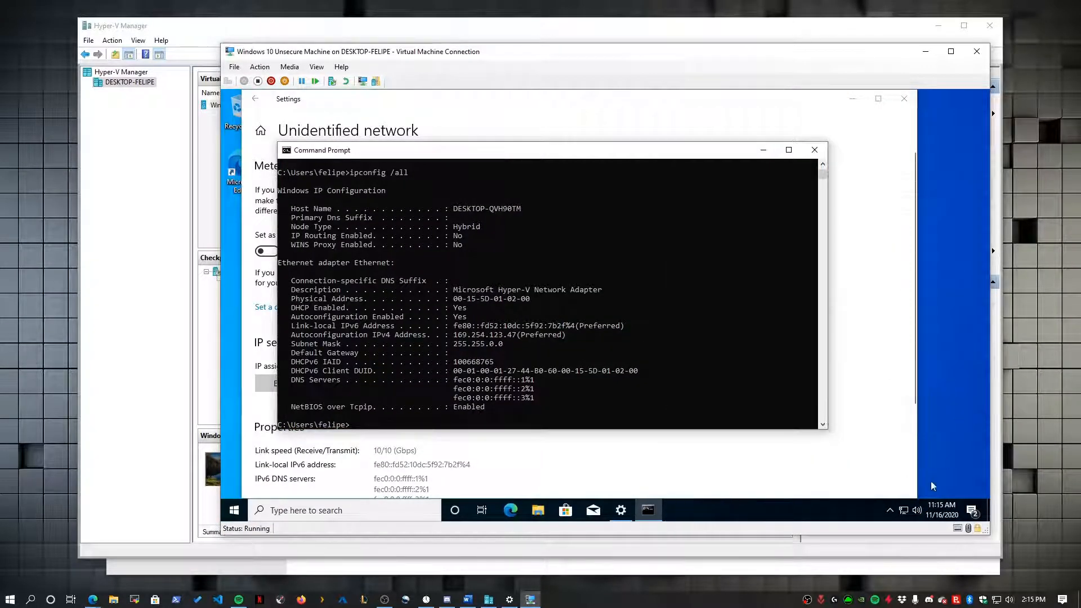
- Run ipconfig to confirm address 192.168.1.113, then ping 8.8.8.8 and stop it
{"action": "type", "text": "ipconfig"}
{"action": "key", "text": "Return"}
{"action": "left_click_drag", "start_coordinate": [513, 389], "coordinate": [457, 389]}
{"action": "left_click", "coordinate": [526, 389]}
{"action": "type", "text": "ping 8."}
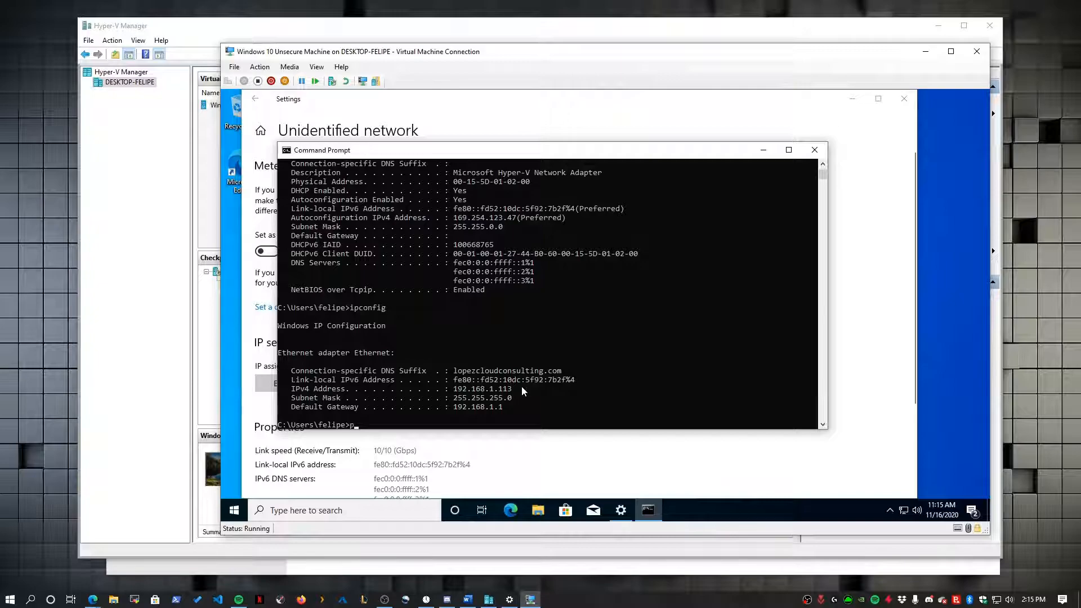
{"action": "type", "text": "8.8.8."}
{"action": "key", "text": "Return"}
{"action": "key", "text": "ctrl+c"}
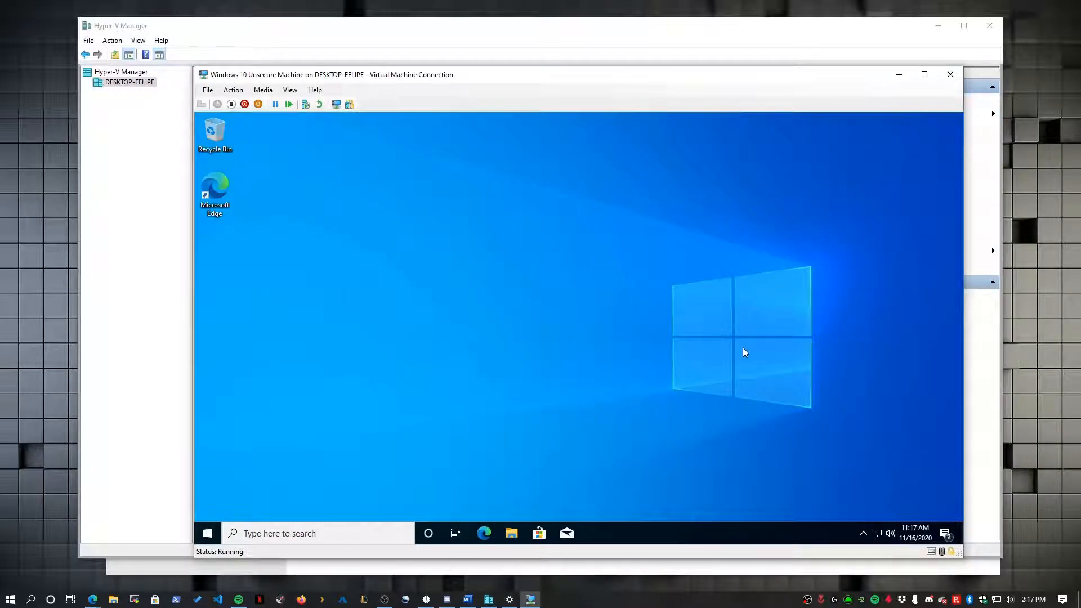
- Check the guest's network status, then run Check for updates in Windows Update
{"action": "left_click", "coordinate": [876, 534]}
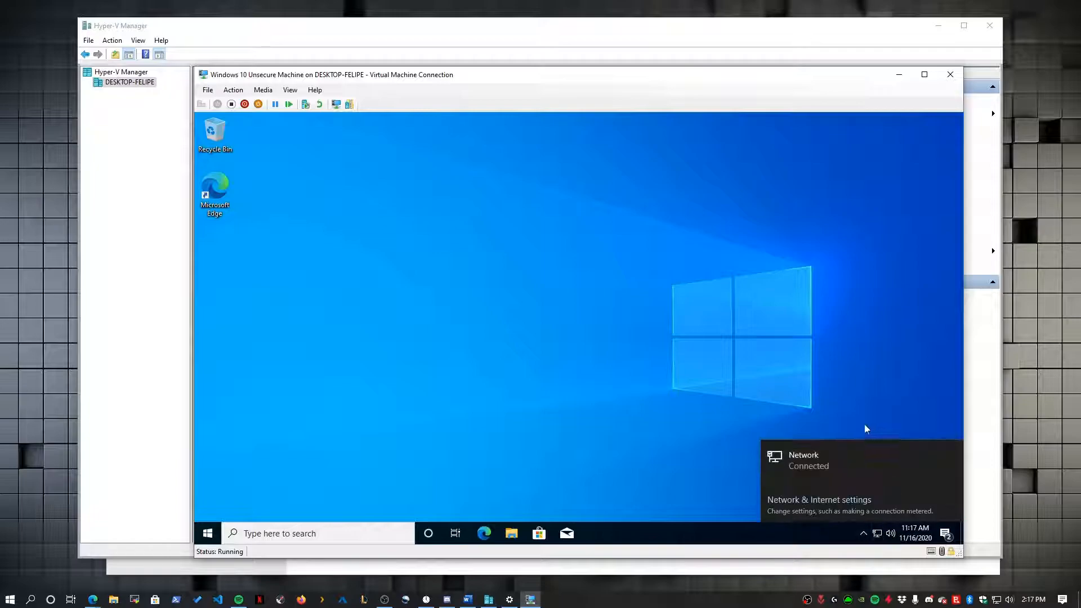
{"action": "left_click", "coordinate": [797, 500]}
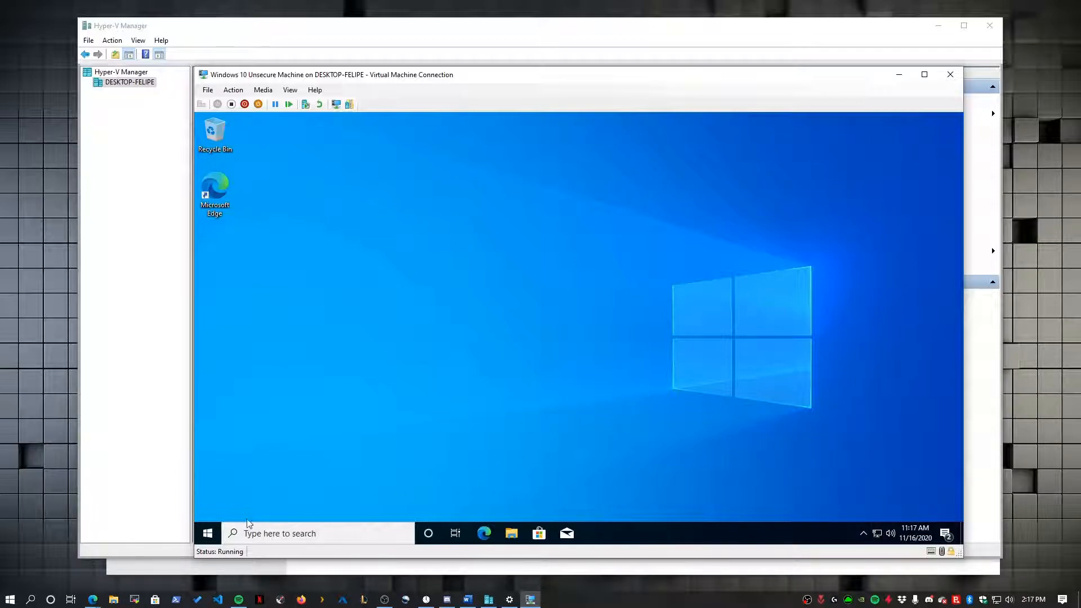
{"action": "left_click", "coordinate": [207, 533]}
{"action": "type", "text": "upd"}
{"action": "key", "text": "Return"}
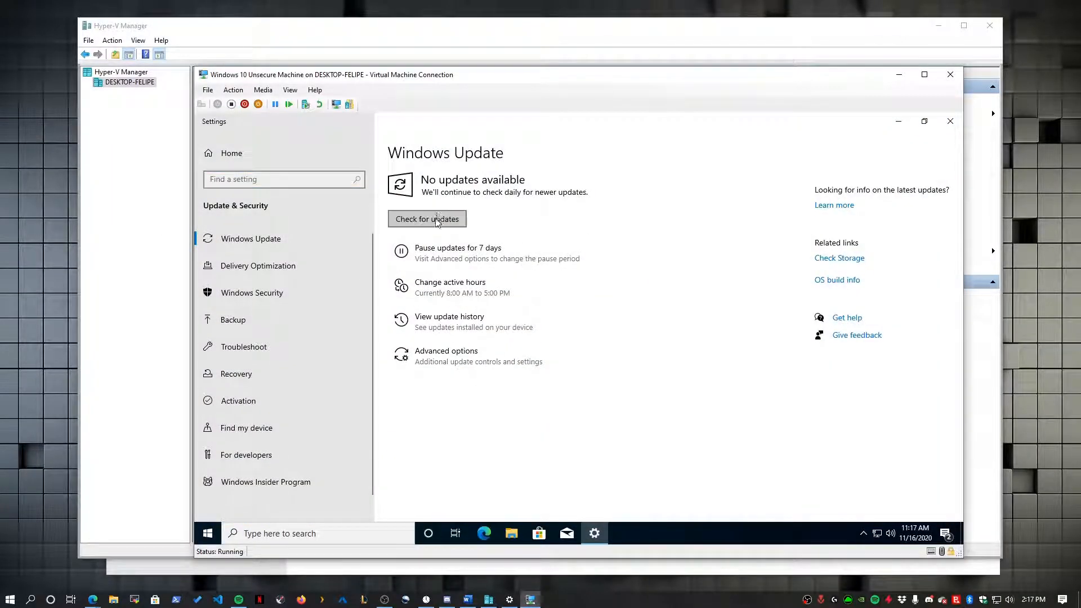
{"action": "left_click", "coordinate": [427, 217]}
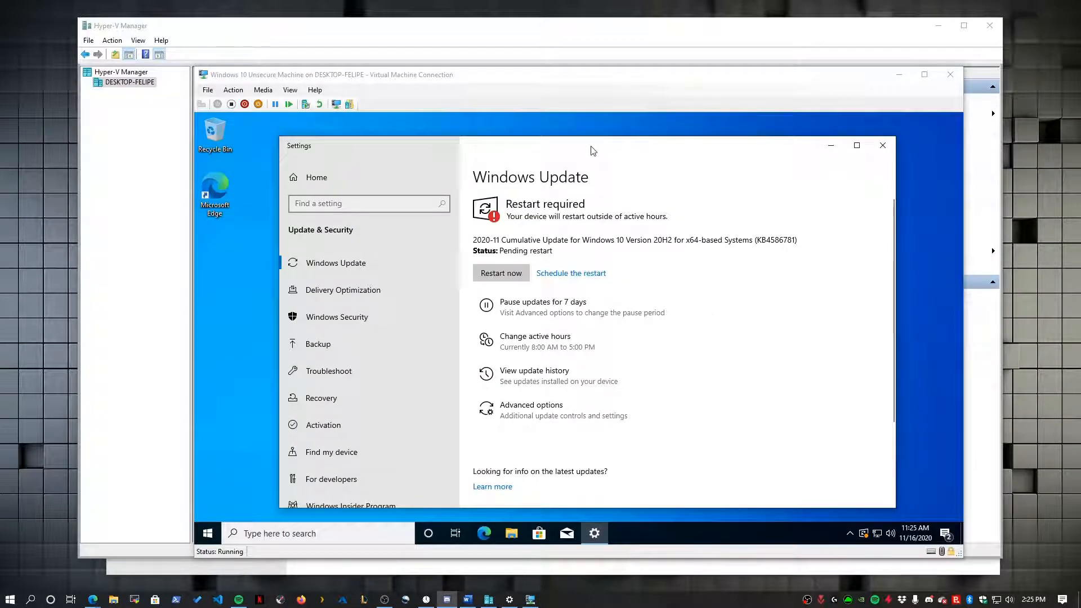
- Restart the guest to install update KB4586781, then close the connection window
{"action": "left_click", "coordinate": [592, 151]}
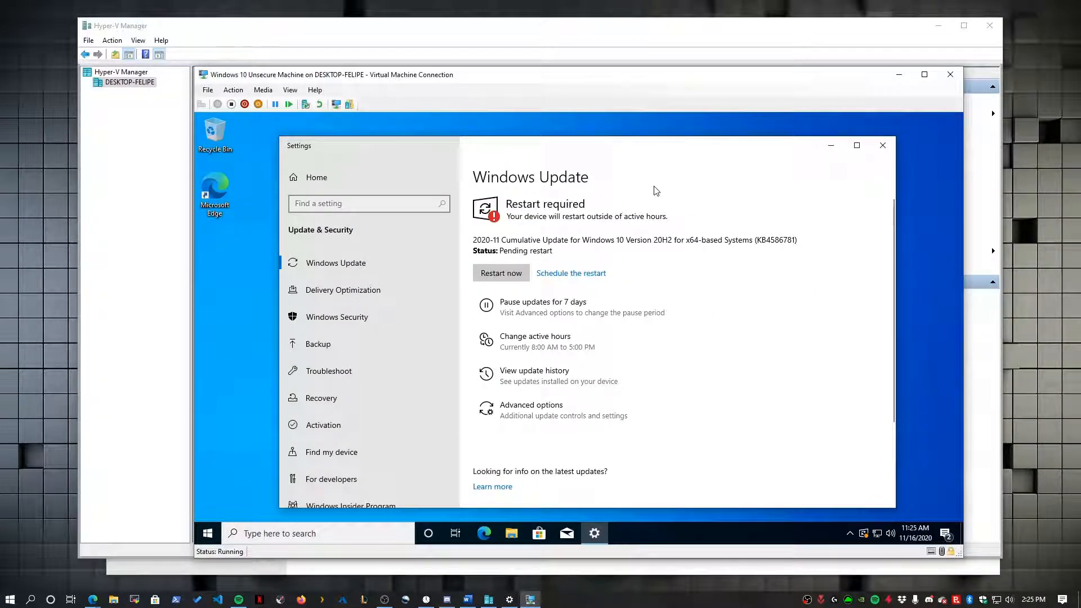
{"action": "left_click", "coordinate": [501, 273]}
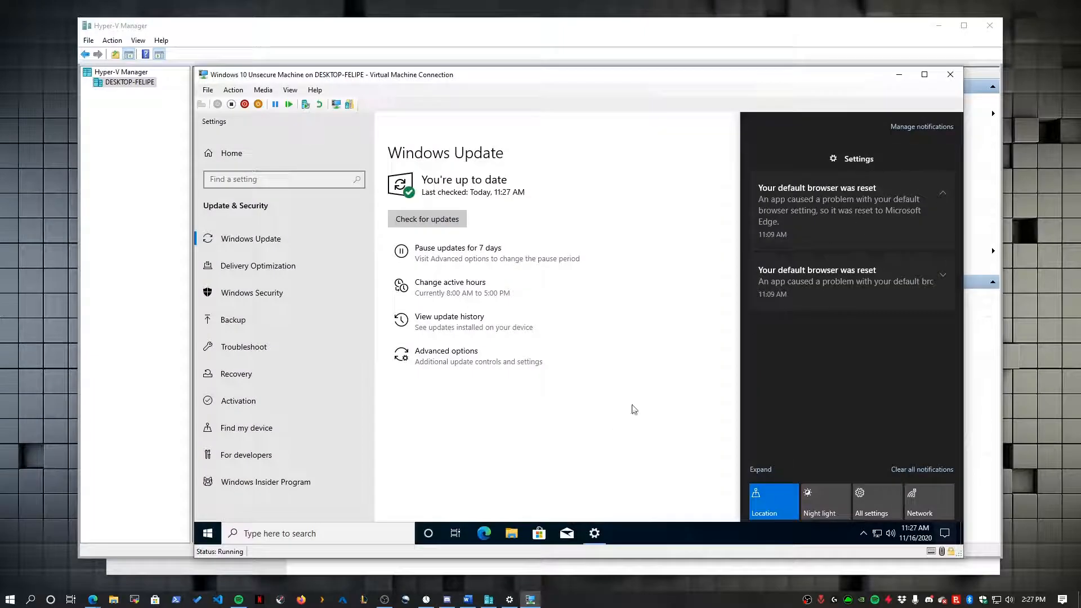
{"action": "left_click", "coordinate": [632, 410]}
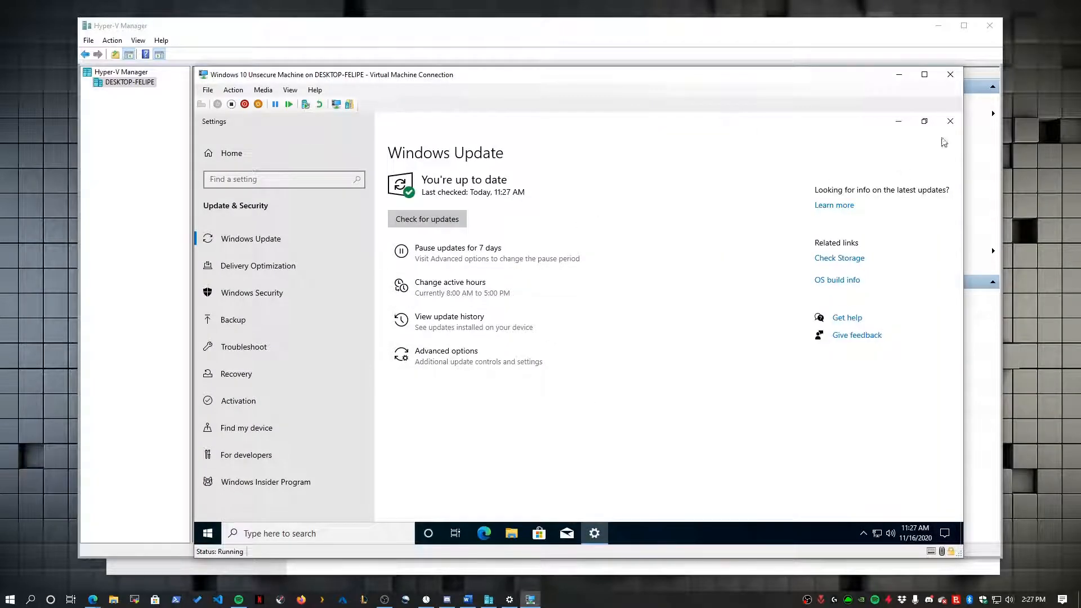
{"action": "left_click", "coordinate": [950, 119]}
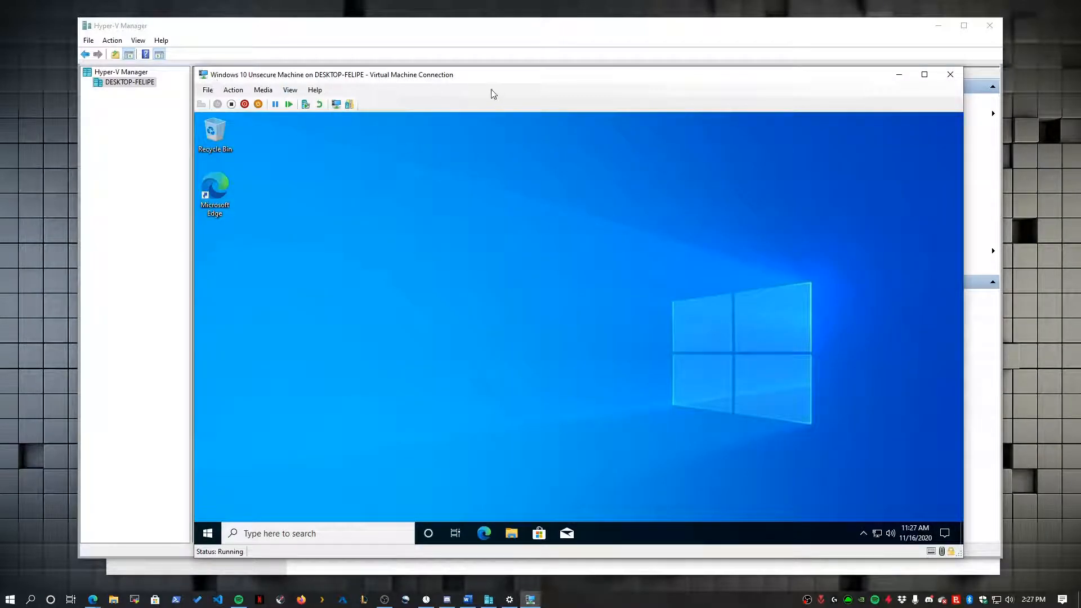
{"action": "left_click", "coordinate": [950, 74]}
- Widen the Name column and take a new checkpoint of Windows 10 Unsecure Machine
{"action": "left_click", "coordinate": [264, 106]}
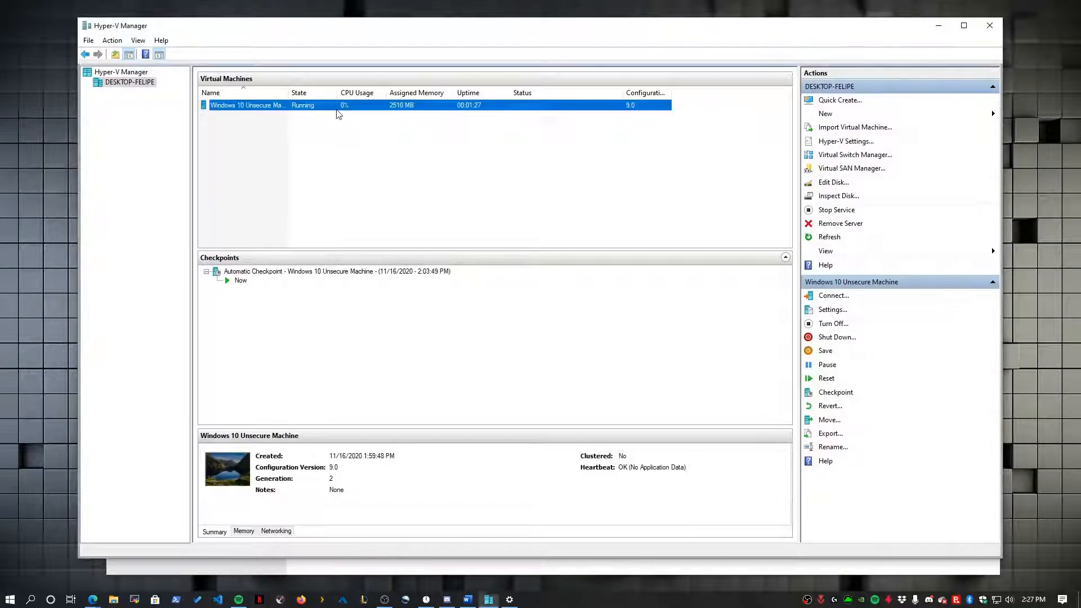
{"action": "left_click_drag", "start_coordinate": [292, 93], "coordinate": [309, 93]}
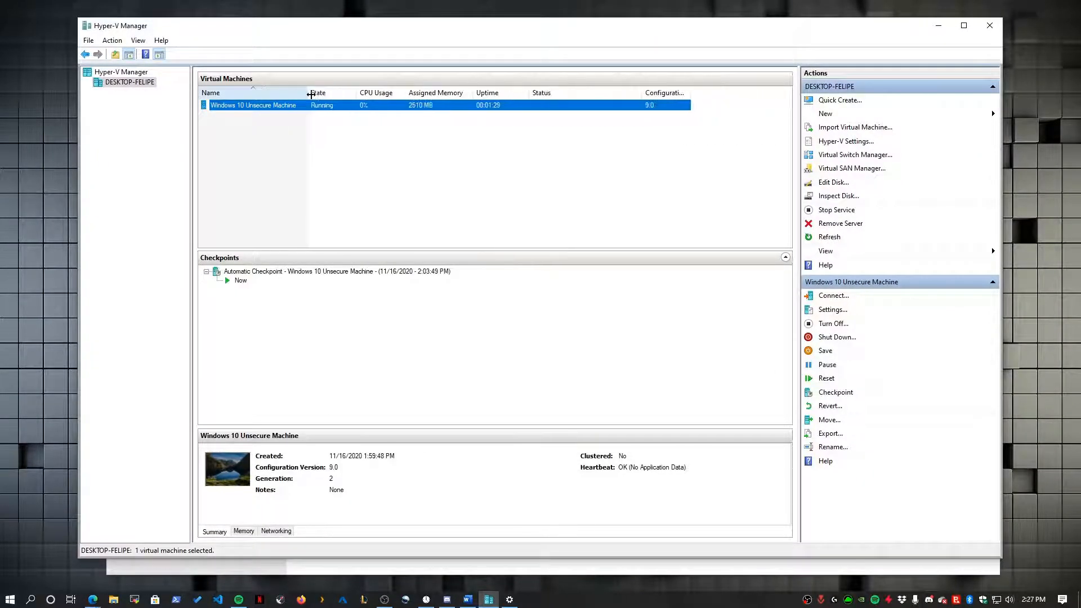
{"action": "left_click", "coordinate": [290, 271]}
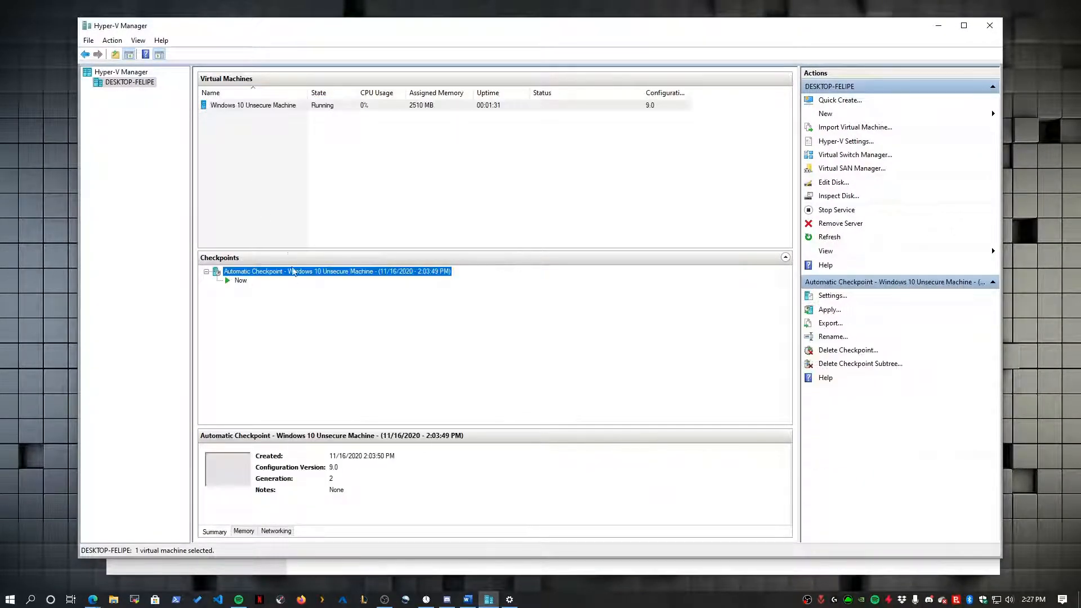
{"action": "left_click", "coordinate": [271, 113]}
{"action": "left_click", "coordinate": [260, 107]}
{"action": "right_click", "coordinate": [264, 104]}
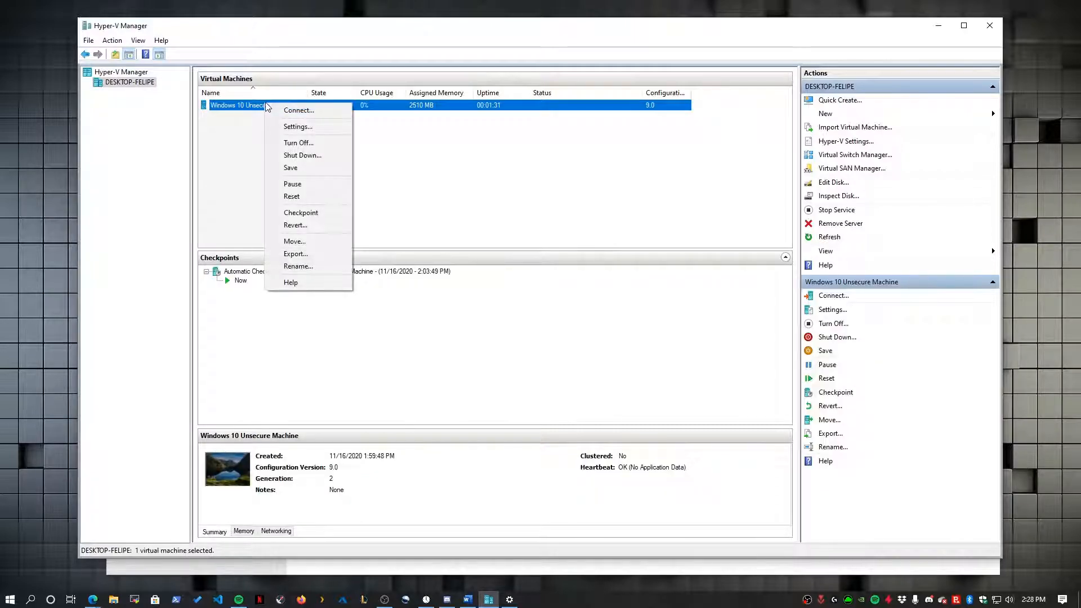
{"action": "left_click", "coordinate": [286, 213]}
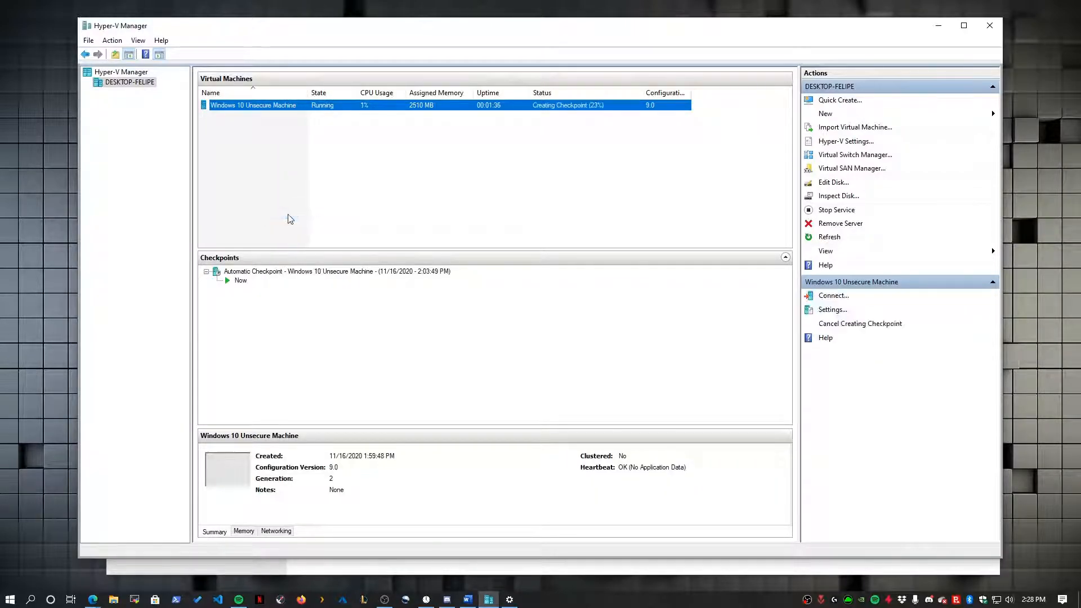
- Rename the new checkpoint, replacing 'Unsecure Machine' with '- Clean Up T'
{"action": "left_click", "coordinate": [239, 303]}
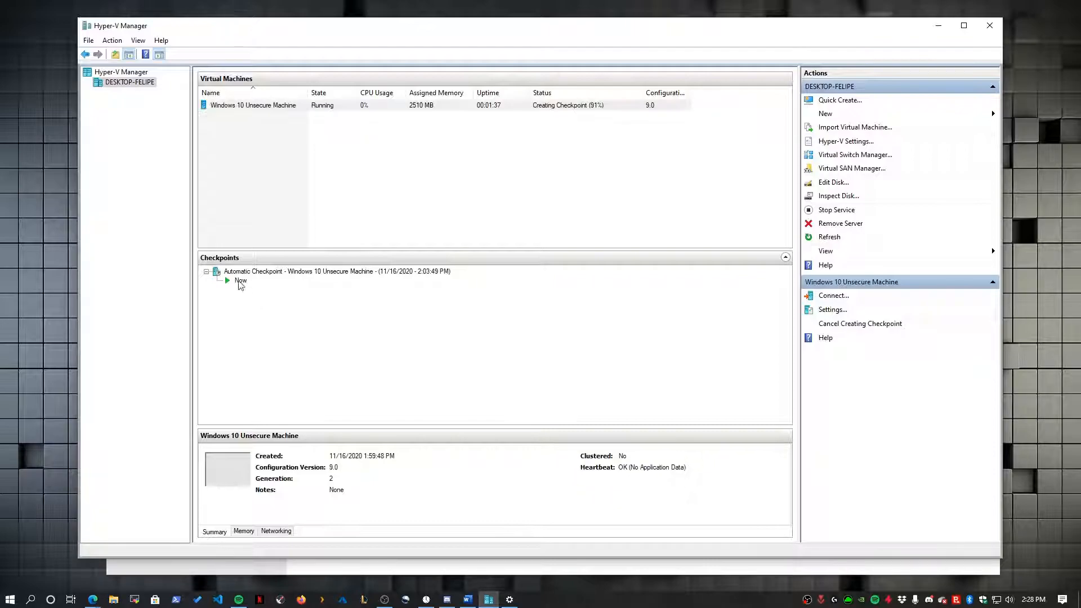
{"action": "right_click", "coordinate": [288, 281]}
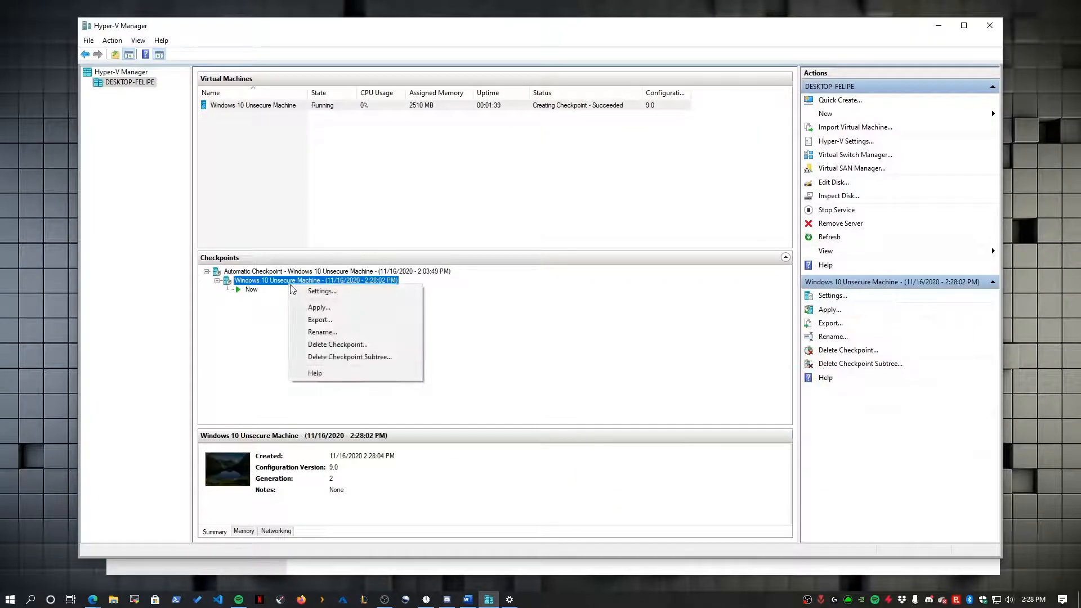
{"action": "left_click", "coordinate": [318, 332]}
{"action": "left_click", "coordinate": [290, 281]}
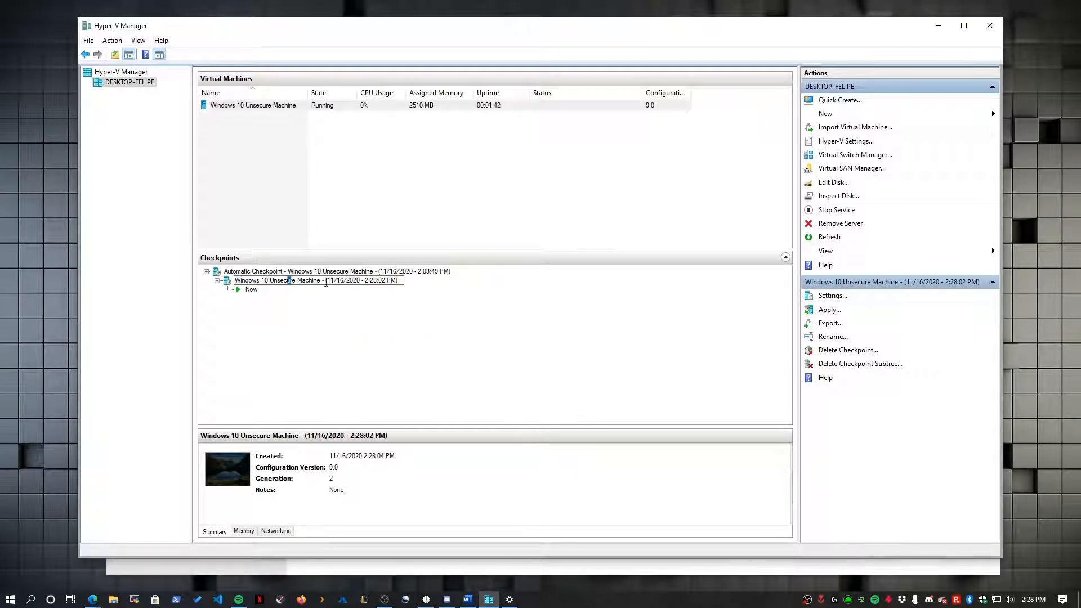
{"action": "left_click_drag", "start_coordinate": [318, 281], "coordinate": [271, 280]}
{"action": "key", "text": "BackSpace"}
{"action": "type", "text": "-"}
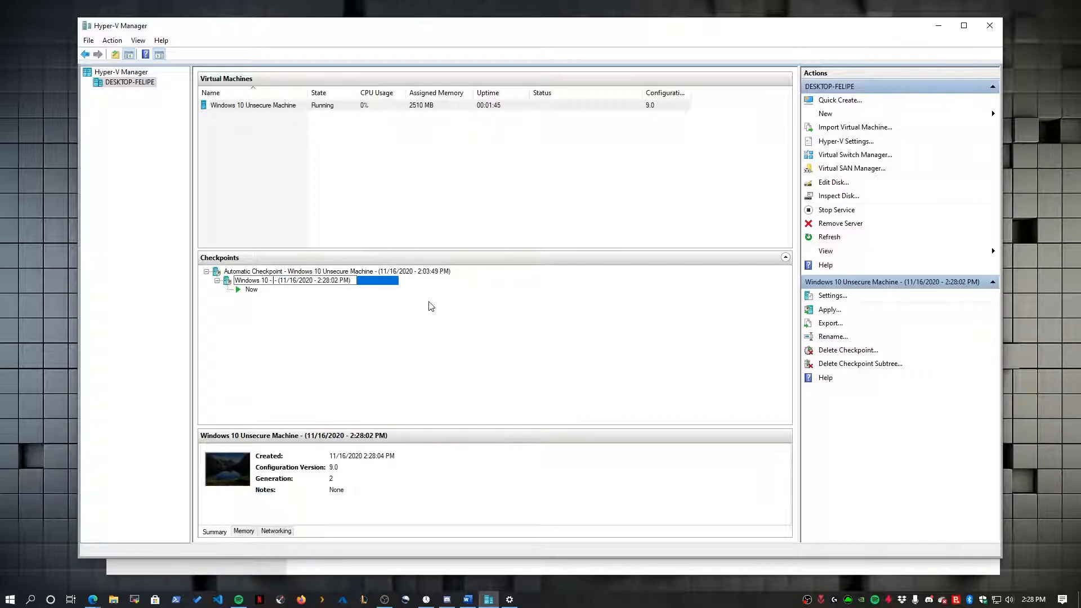
{"action": "type", "text": " Clean Up TO"}
{"action": "key", "text": "BackSpace"}
- Finish the checkpoint name 'Windows 10 - Clean Up To Date', then connect and sign in to the VM
{"action": "type", "text": "o Date"}
{"action": "key", "text": "Return"}
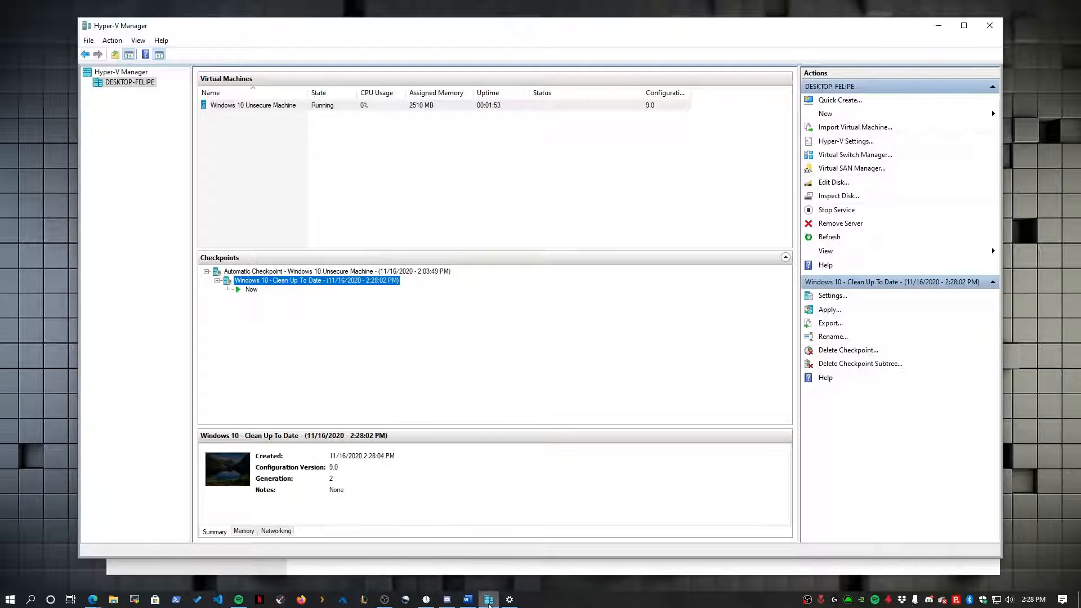
{"action": "right_click", "coordinate": [280, 105]}
{"action": "left_click", "coordinate": [298, 114]}
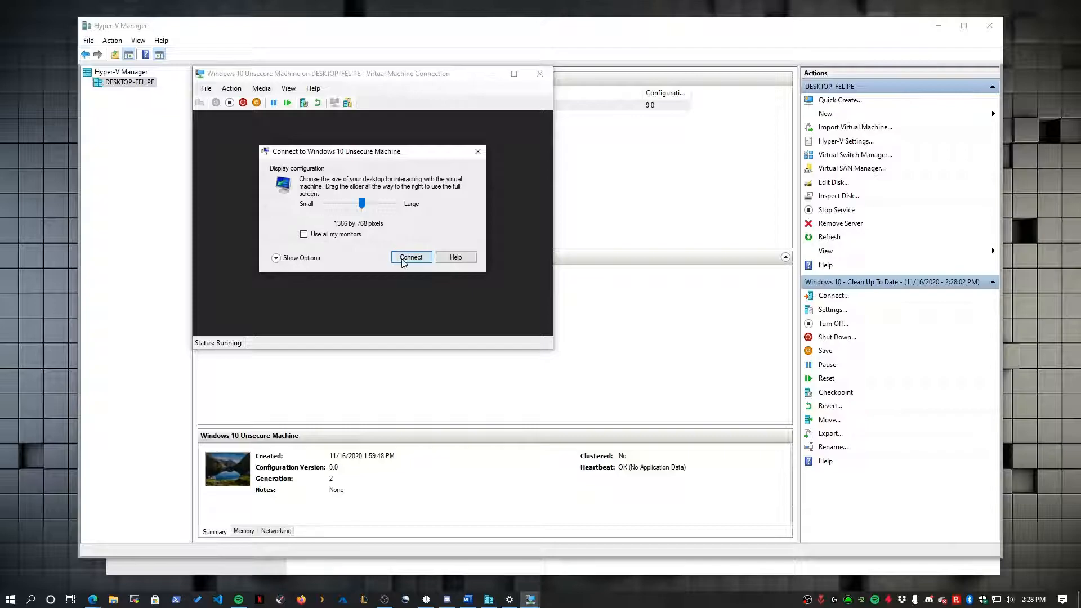
{"action": "left_click", "coordinate": [401, 259]}
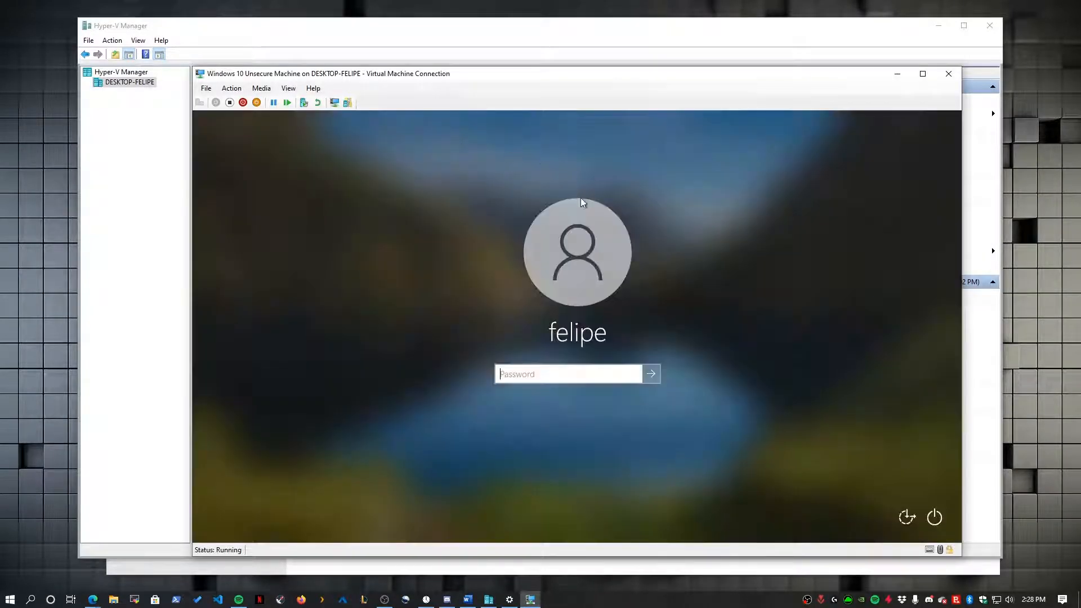
{"action": "type", "text": "••••••••••••"}
{"action": "key", "text": "Return"}
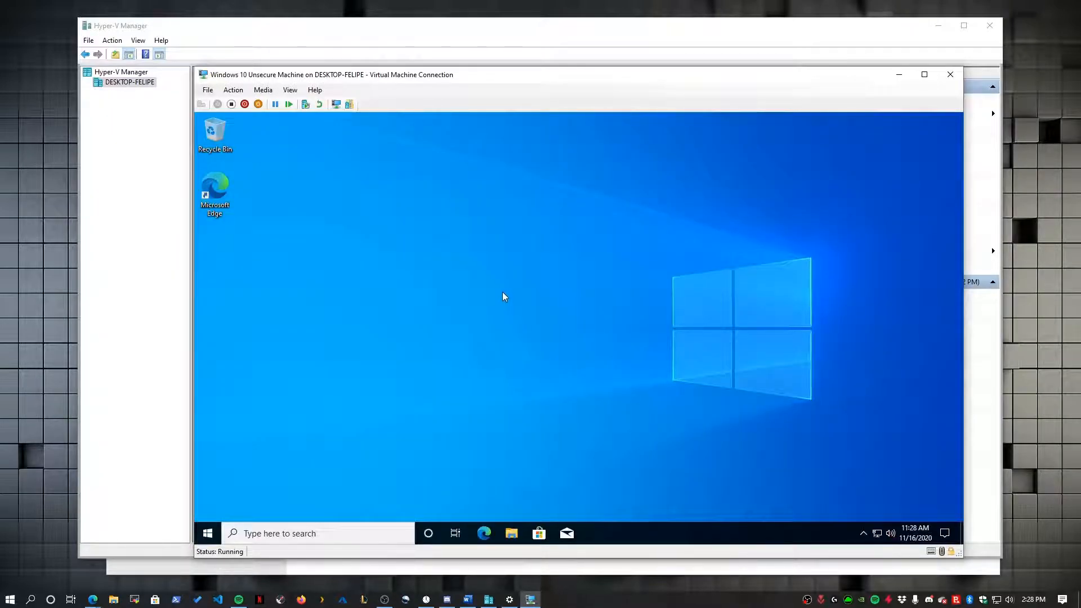
- Move the VM window to review the checkpoints, then close the connection window
{"action": "left_click_drag", "start_coordinate": [363, 87], "coordinate": [432, 88]}
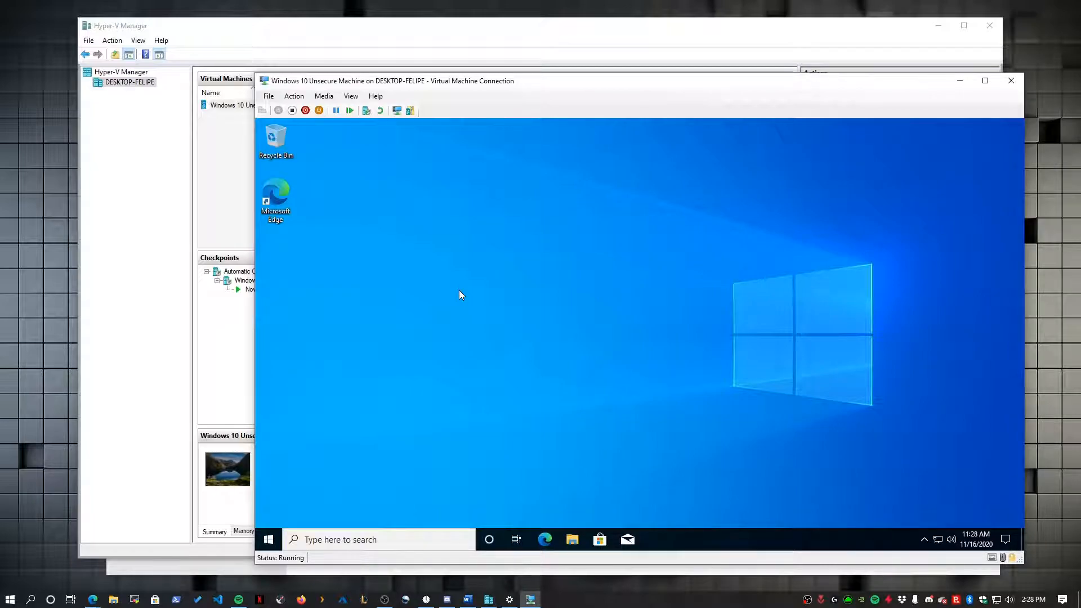
{"action": "left_click", "coordinate": [72, 178]}
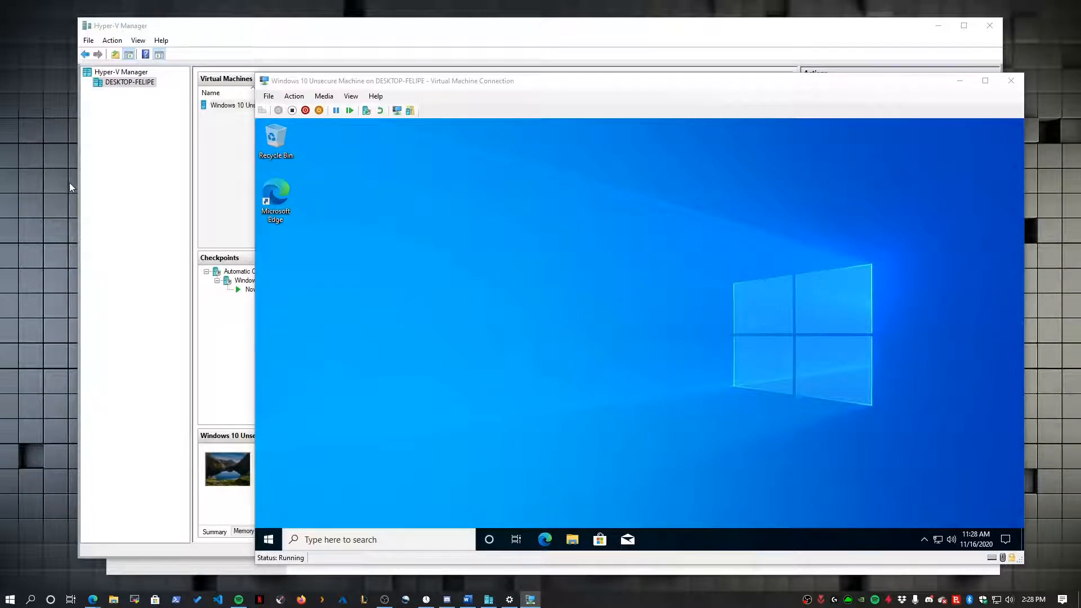
{"action": "left_click", "coordinate": [435, 283]}
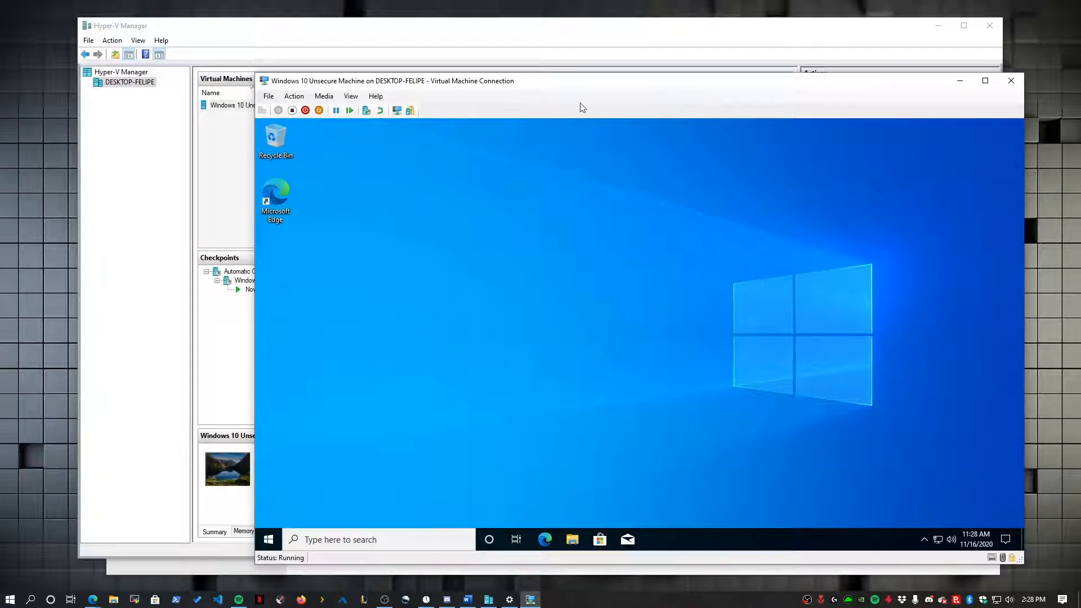
{"action": "left_click", "coordinate": [1011, 81]}
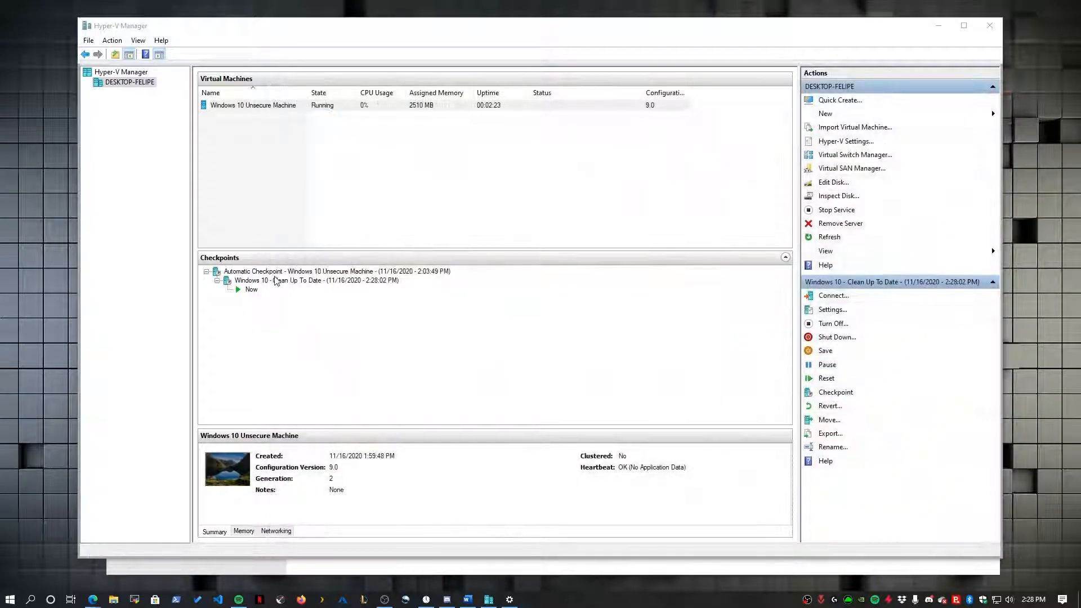
- Apply the 'Windows 10 - Clean Up To Date' checkpoint and reconnect to the VM console
{"action": "left_click", "coordinate": [276, 281]}
{"action": "right_click", "coordinate": [267, 281]}
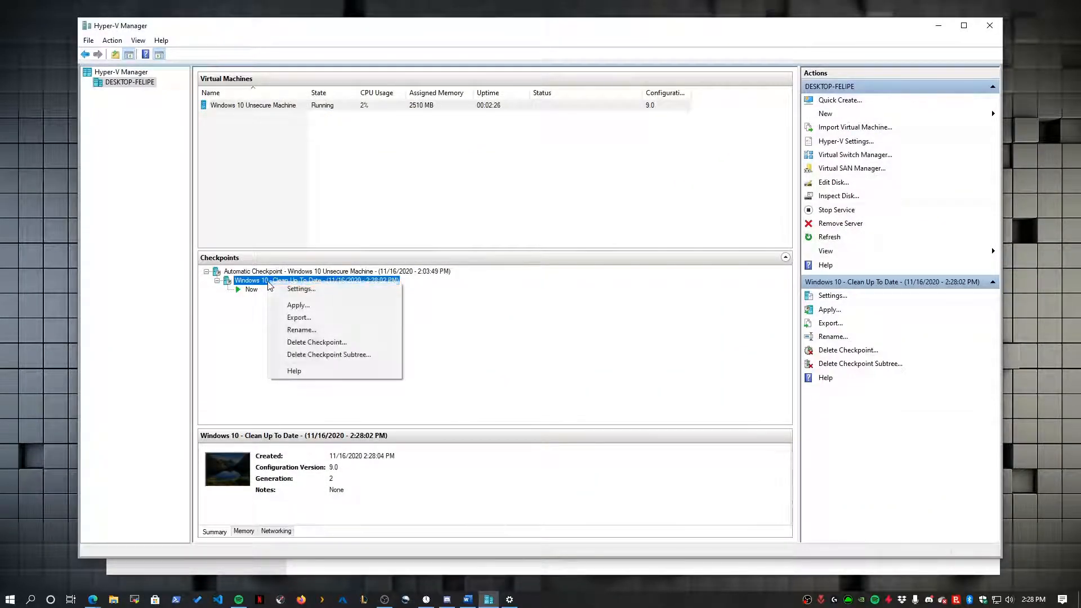
{"action": "left_click", "coordinate": [517, 308]}
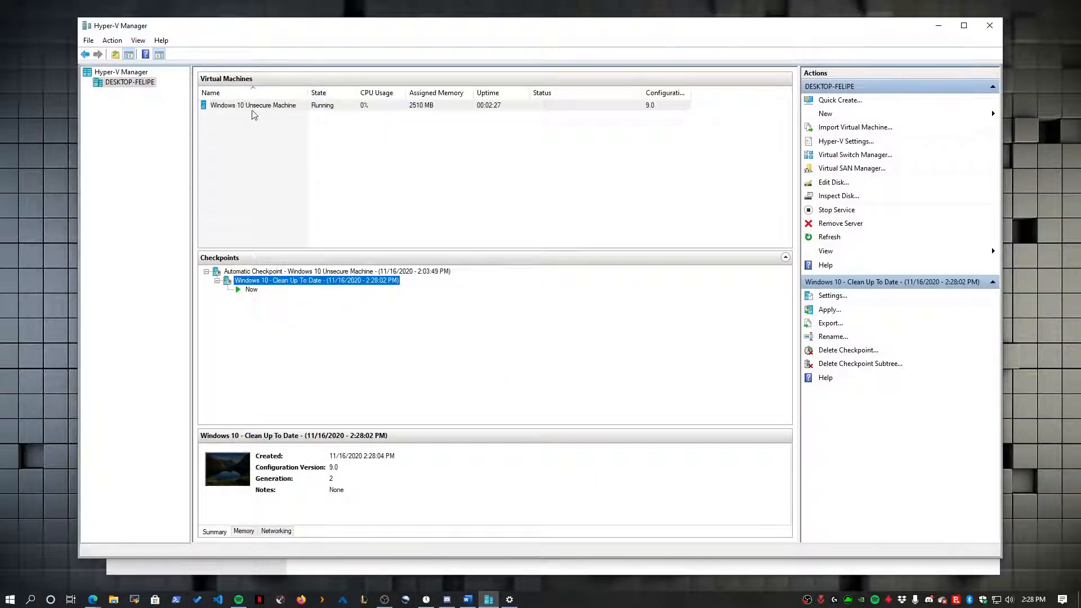
{"action": "right_click", "coordinate": [324, 280]}
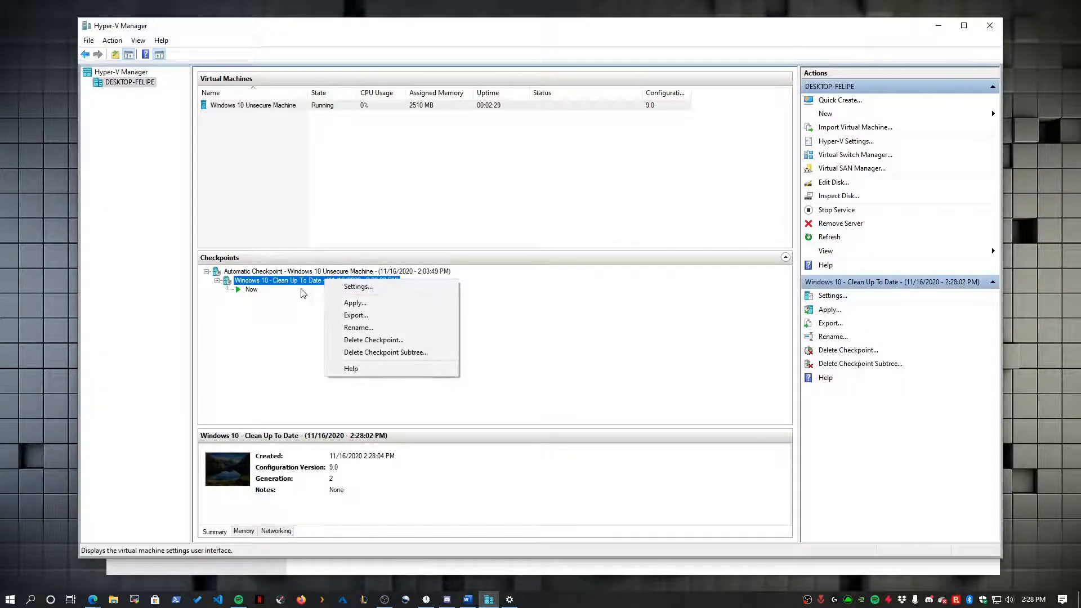
{"action": "right_click", "coordinate": [273, 280]}
{"action": "left_click", "coordinate": [299, 303]}
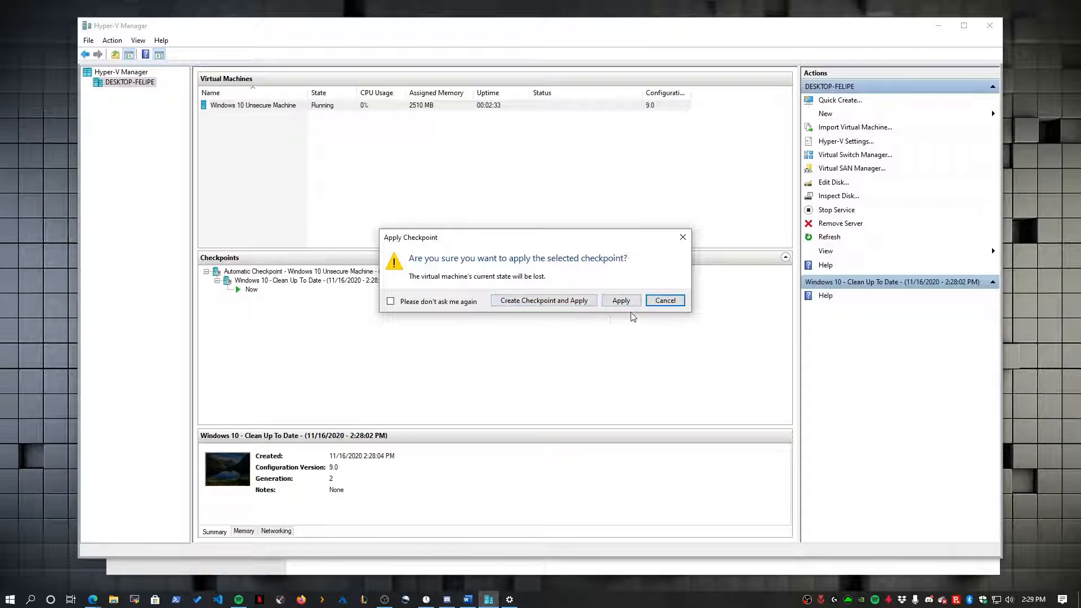
{"action": "left_click", "coordinate": [621, 300]}
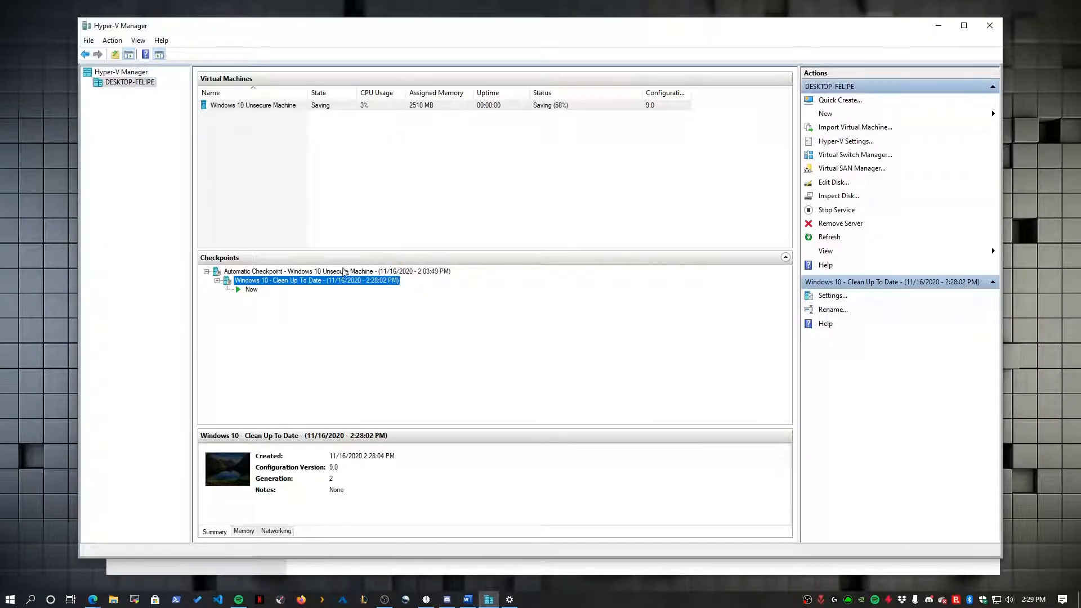
{"action": "right_click", "coordinate": [362, 107]}
{"action": "left_click", "coordinate": [389, 113]}
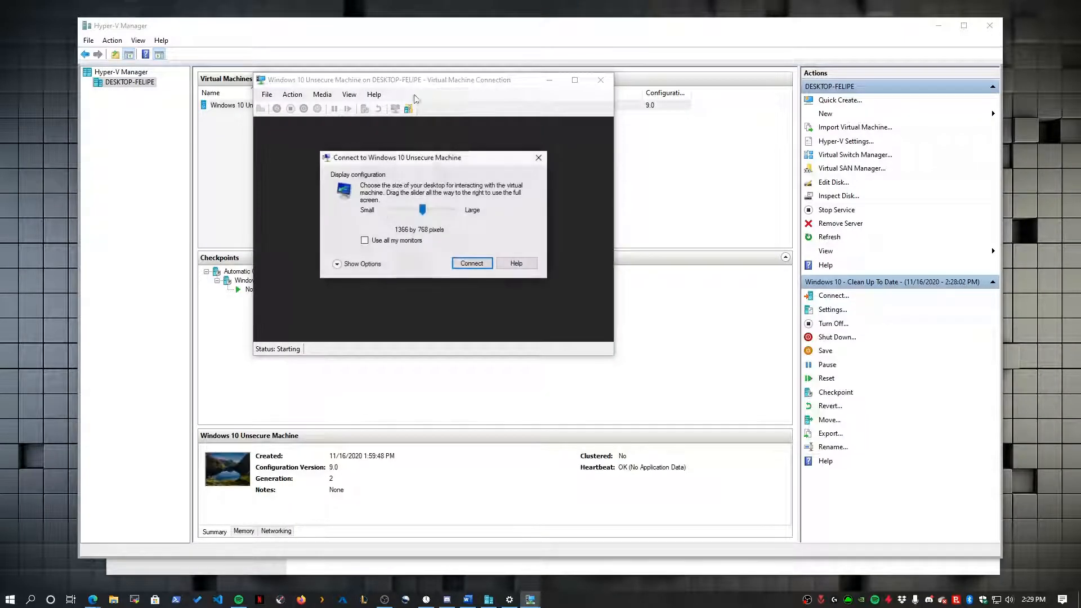
- Connect at the chosen display size and sign in to the guest with the account password
{"action": "left_click", "coordinate": [476, 263]}
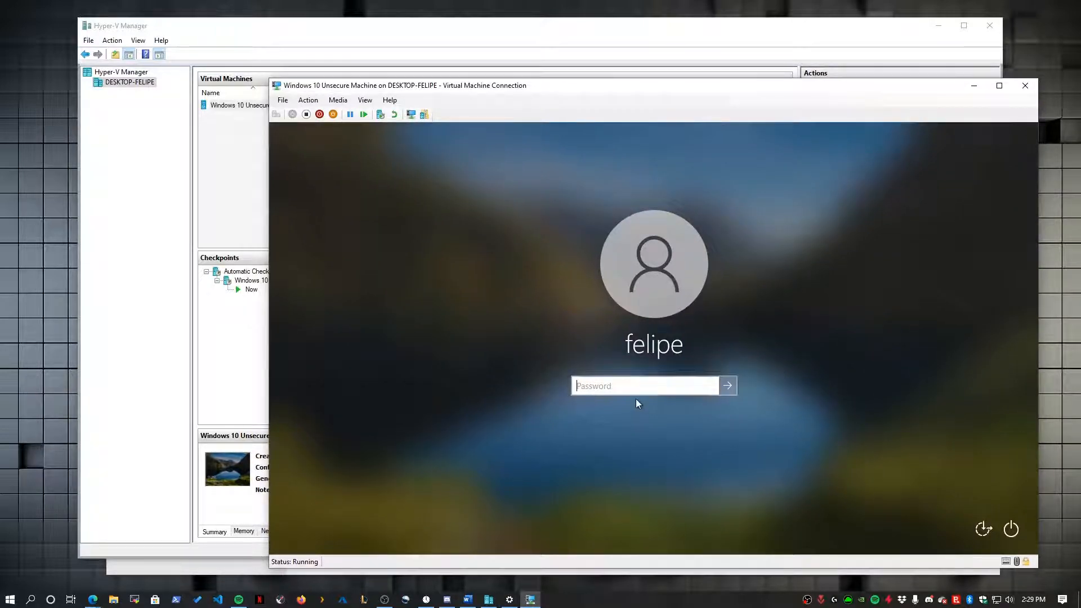
{"action": "type", "text": "p"}
{"action": "type", "text": "••••••"}
{"action": "key", "text": "Caps_Lock"}
{"action": "type", "text": "••"}
{"action": "key", "text": "Caps_Lock"}
{"action": "type", "text": "•"}
{"action": "key", "text": "Return"}
- Review the Clean Up To Date checkpoint's options without applying, then return to the guest desktop
{"action": "left_click", "coordinate": [241, 308]}
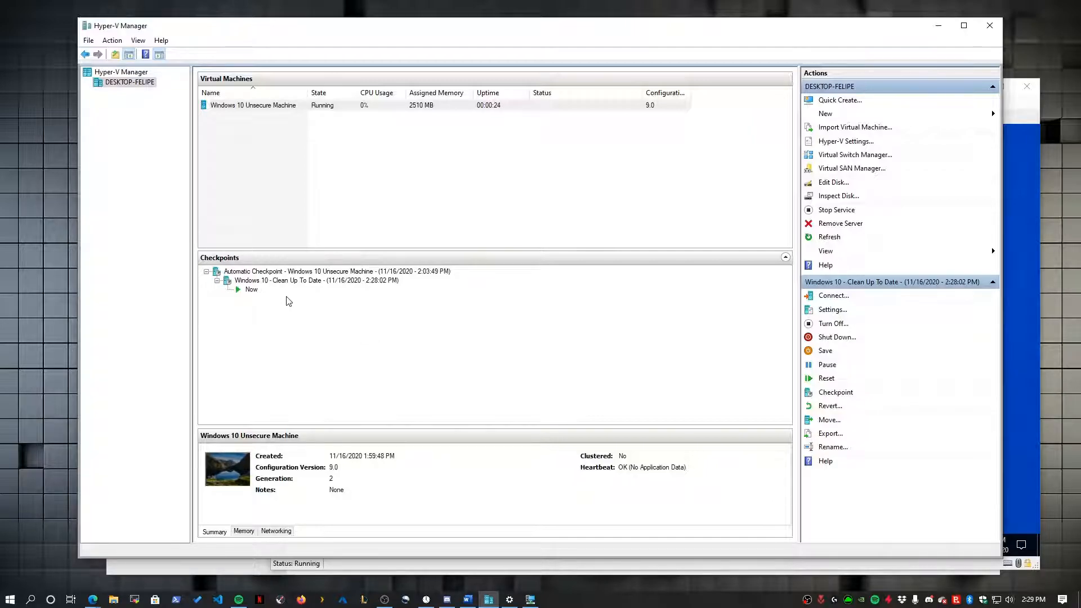
{"action": "left_click", "coordinate": [984, 298]}
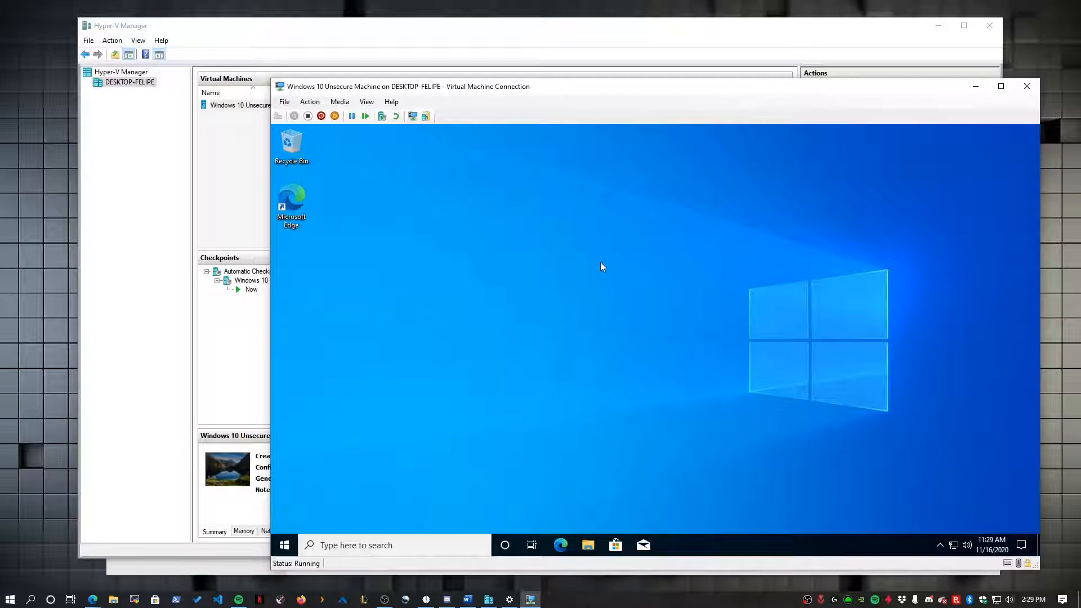
{"action": "left_click", "coordinate": [229, 315]}
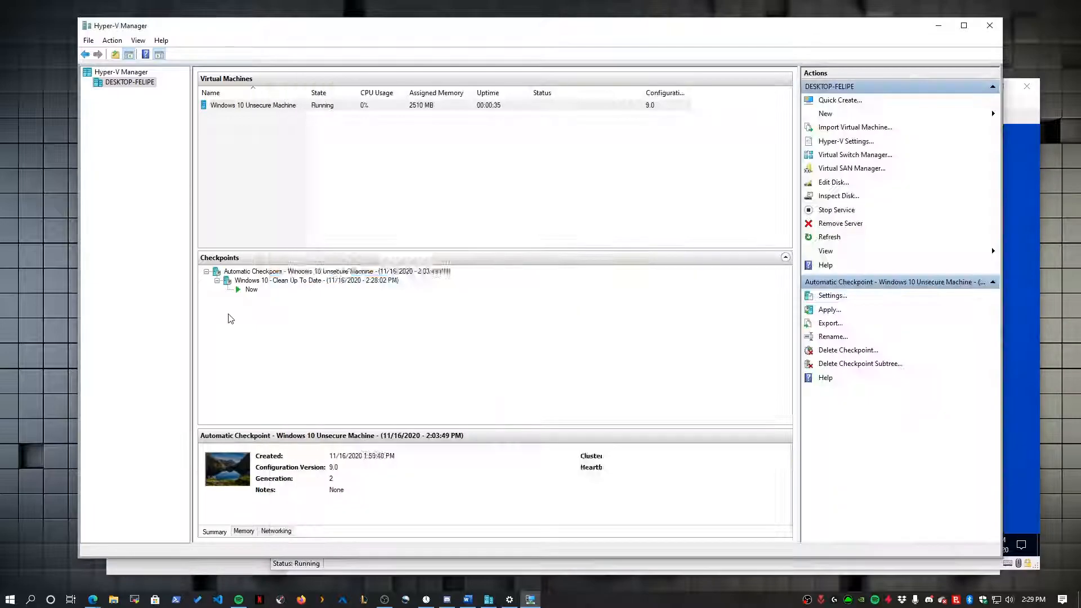
{"action": "right_click", "coordinate": [298, 280]}
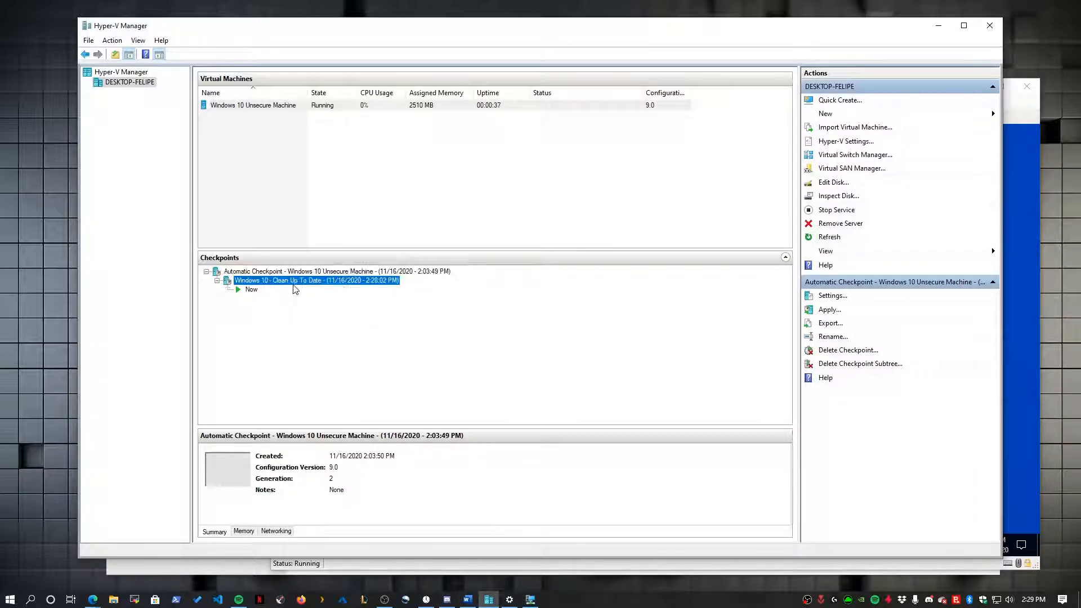
{"action": "left_click", "coordinate": [217, 322]}
{"action": "left_click", "coordinate": [1024, 241]}
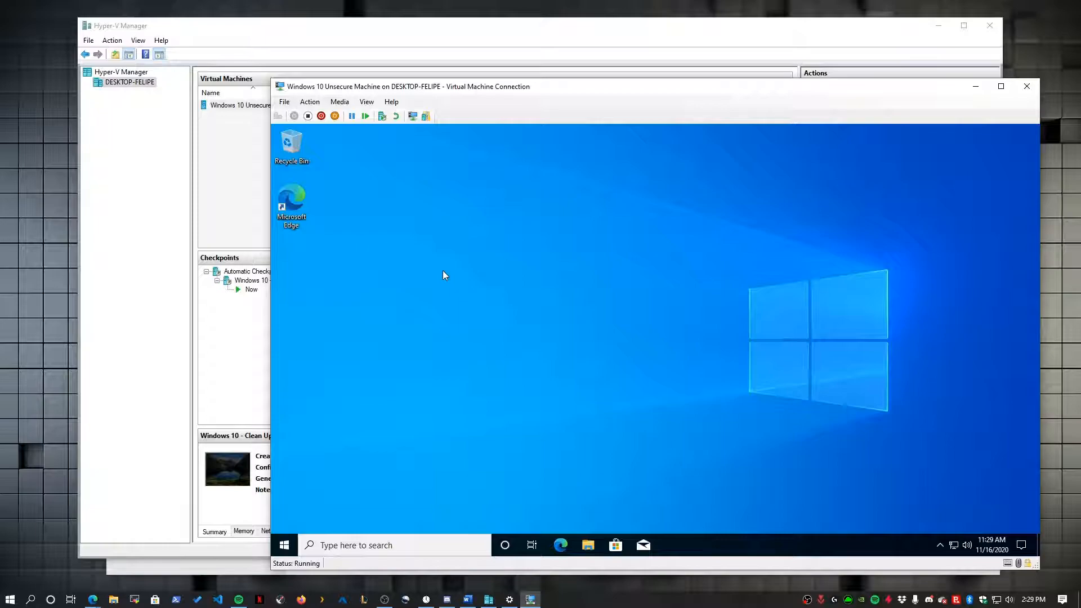
{"action": "left_click", "coordinate": [284, 545]}
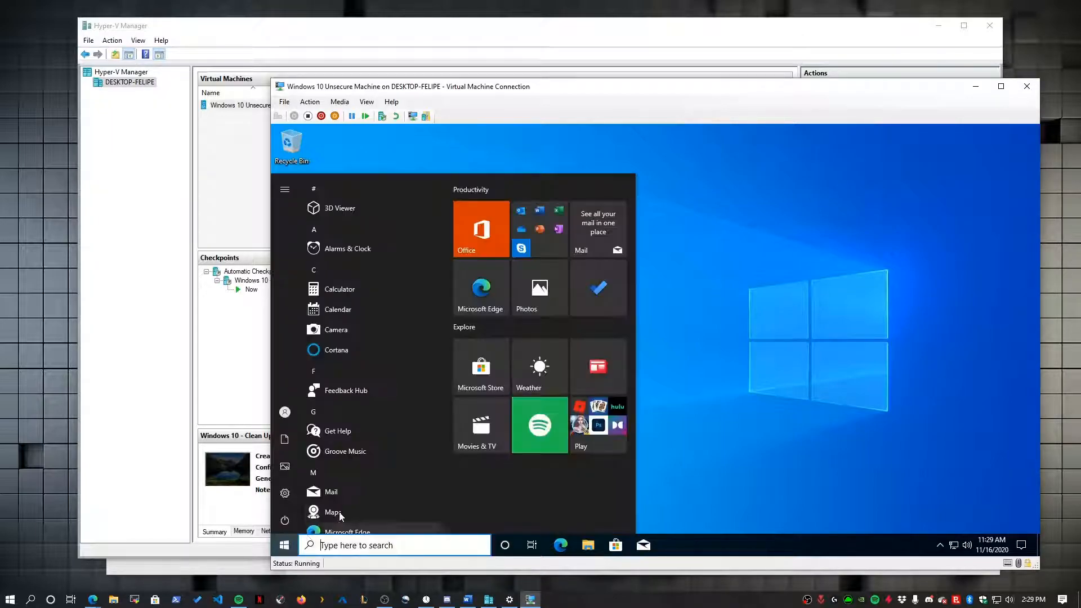
{"action": "type", "text": "up"}
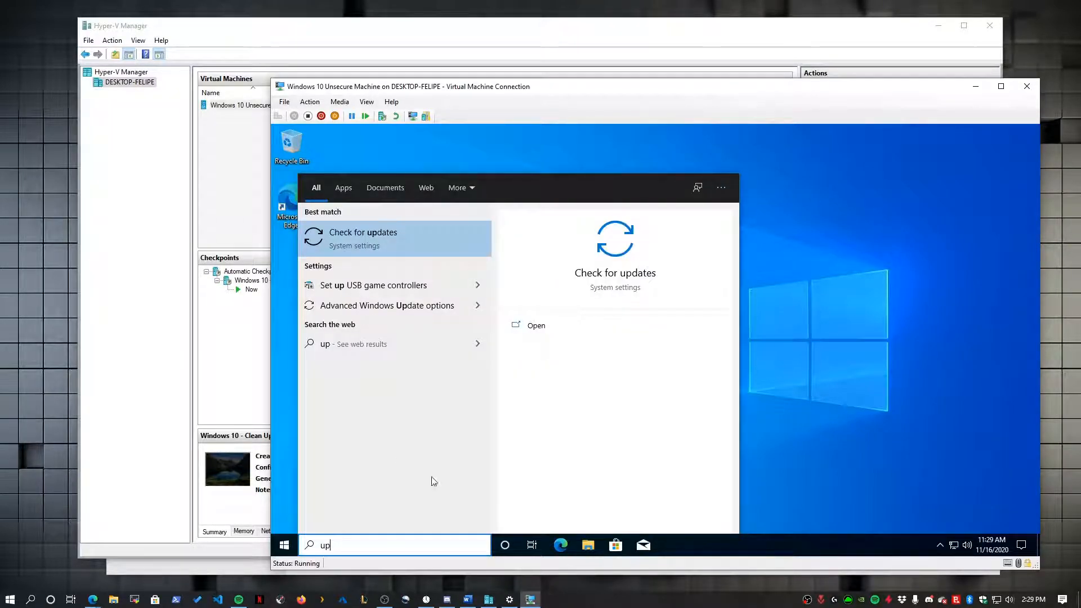
{"action": "key", "text": "Return"}
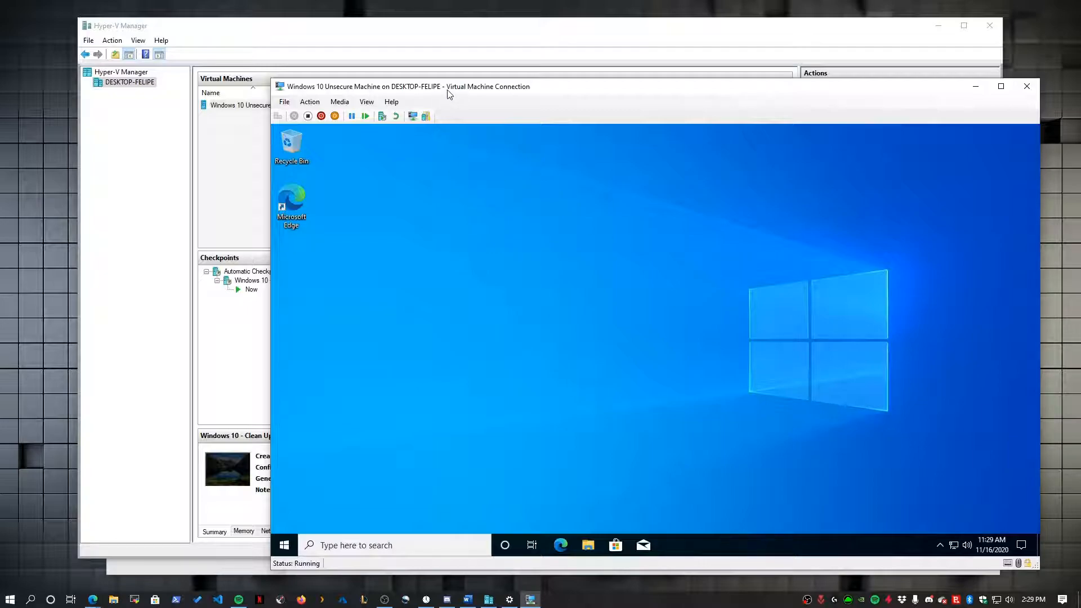
{"action": "left_click_drag", "start_coordinate": [448, 93], "coordinate": [457, 99]}
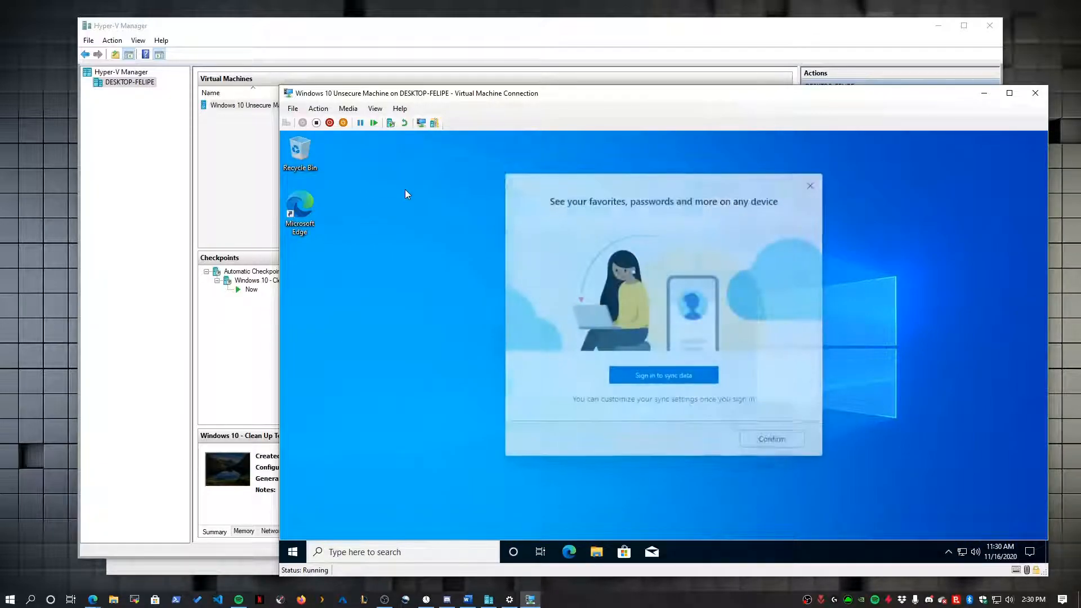
{"action": "left_click", "coordinate": [811, 187]}
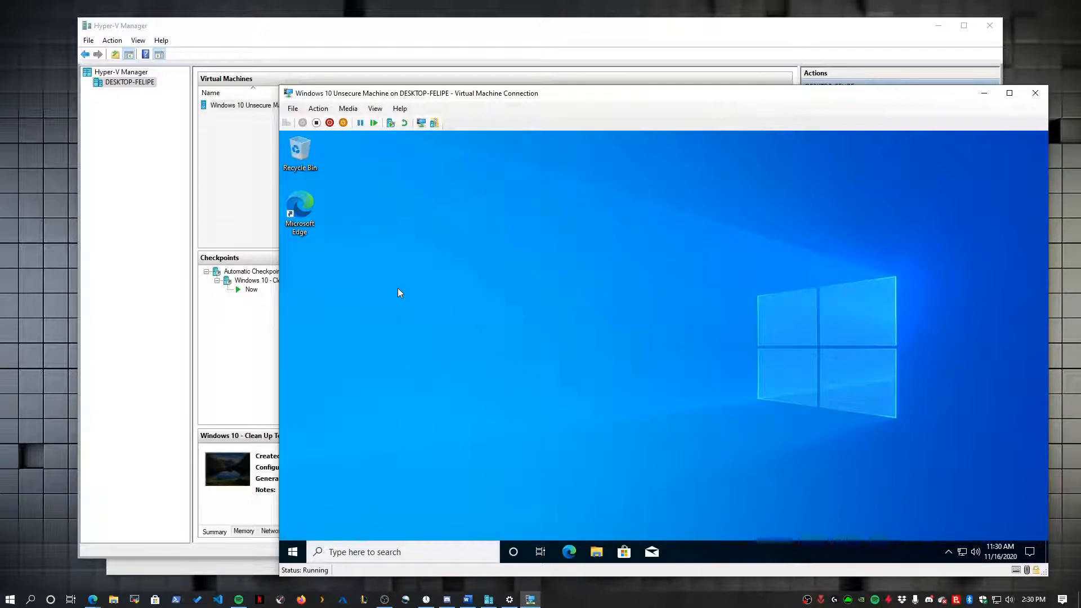
{"action": "left_click", "coordinate": [60, 528]}
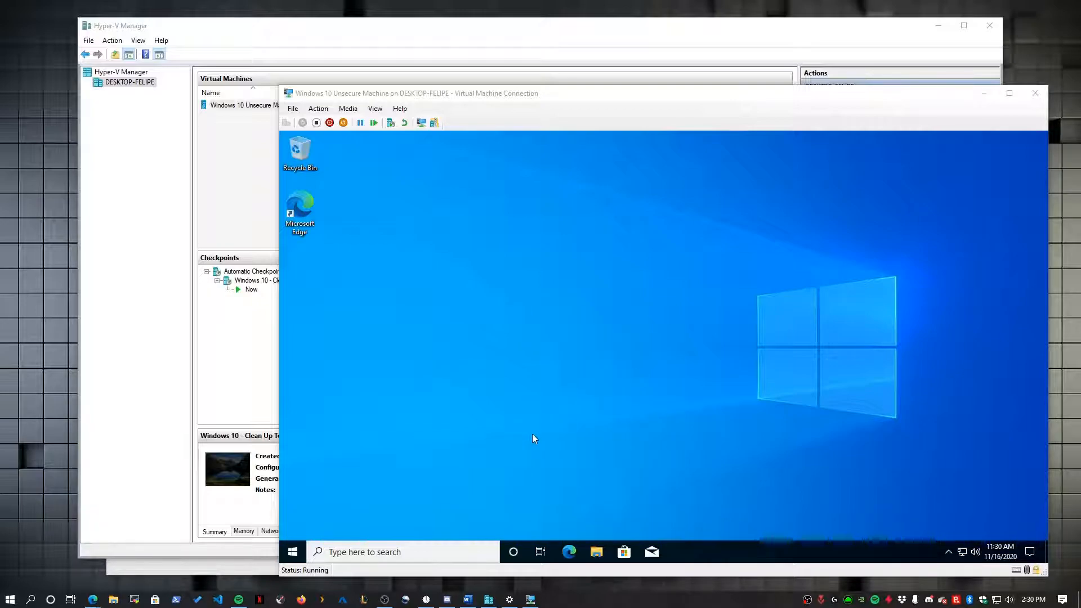
- Open the guest's Date & time settings from the taskbar clock menu
{"action": "right_click", "coordinate": [1000, 551]}
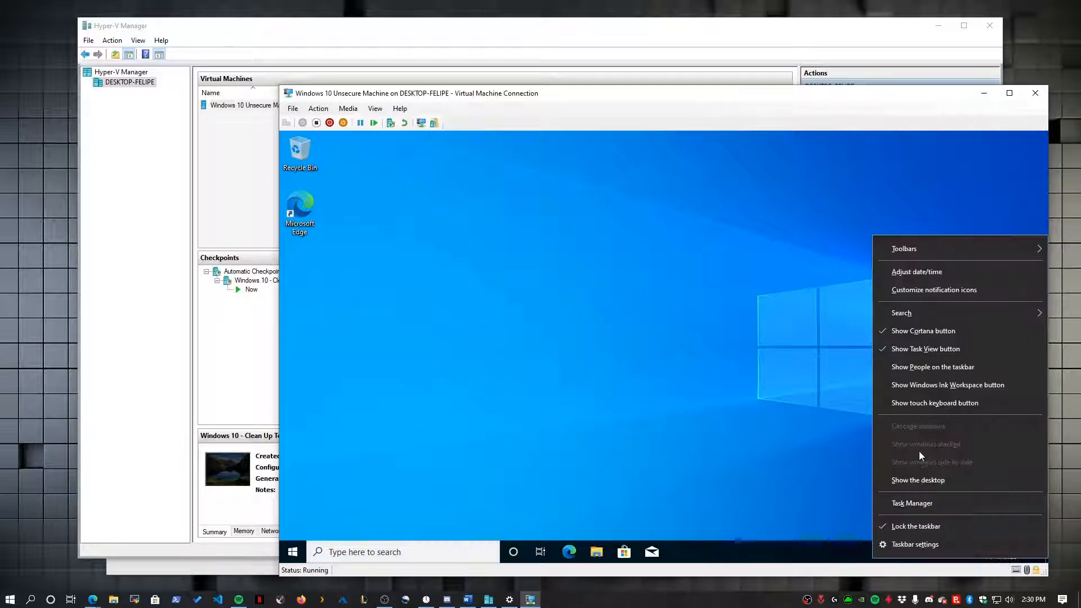
{"action": "left_click", "coordinate": [811, 465]}
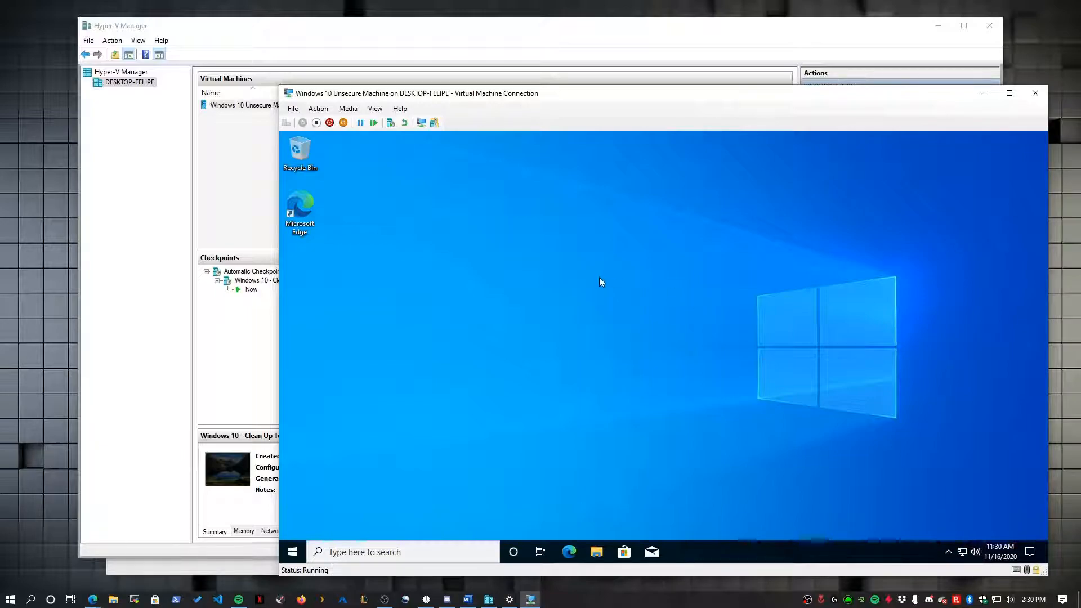
{"action": "right_click", "coordinate": [999, 551]}
{"action": "left_click", "coordinate": [924, 262]}
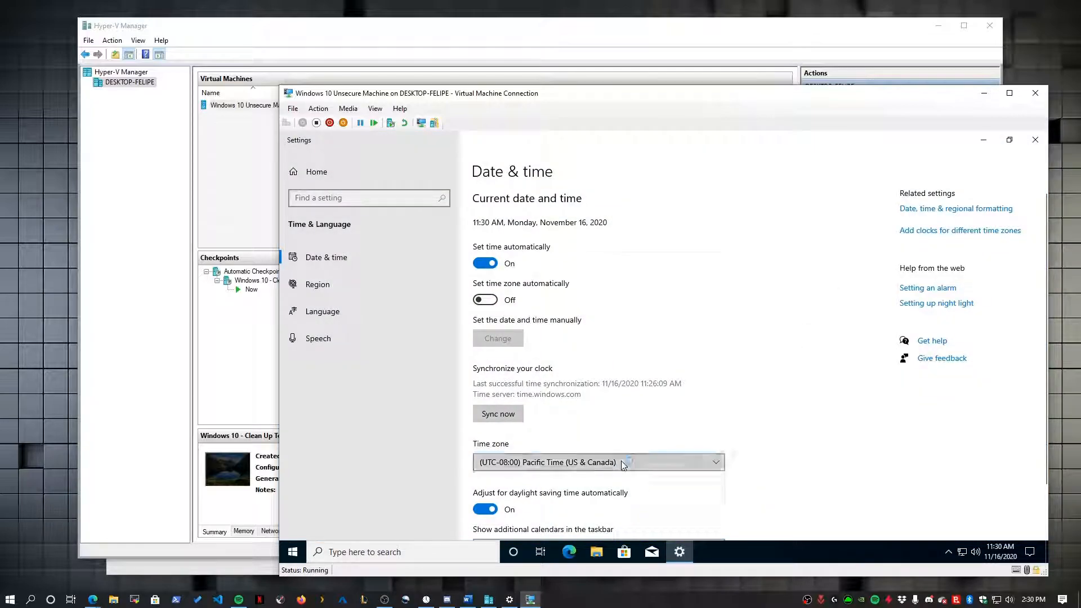
- Set the guest time zone to (UTC-05:00) Eastern Time (US & Canada) and close Settings
{"action": "left_click", "coordinate": [623, 462]}
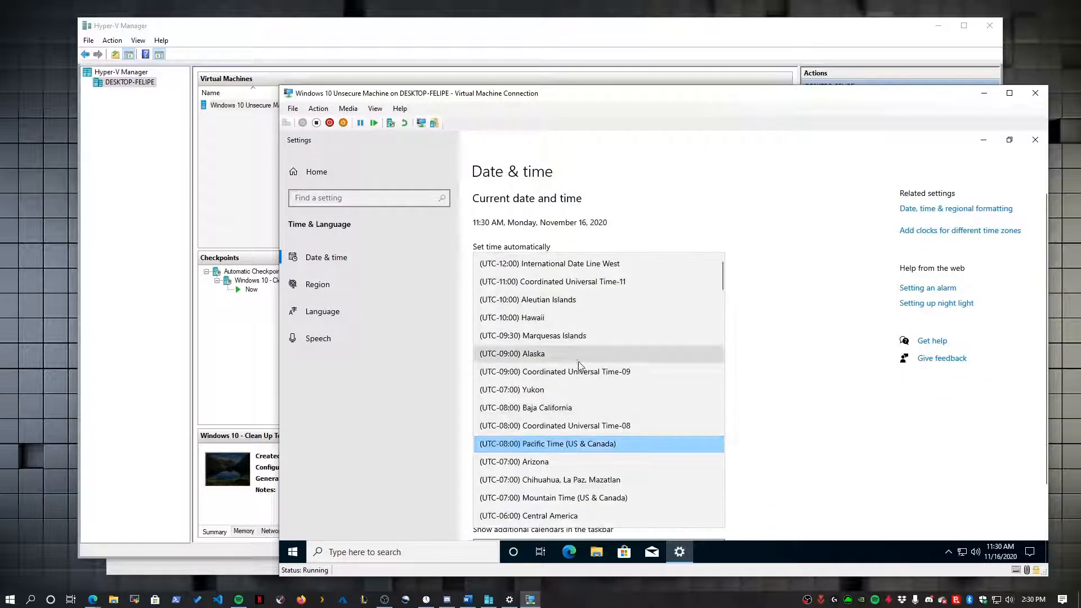
{"action": "scroll", "coordinate": [648, 399], "scroll_direction": "down", "scroll_amount": 2}
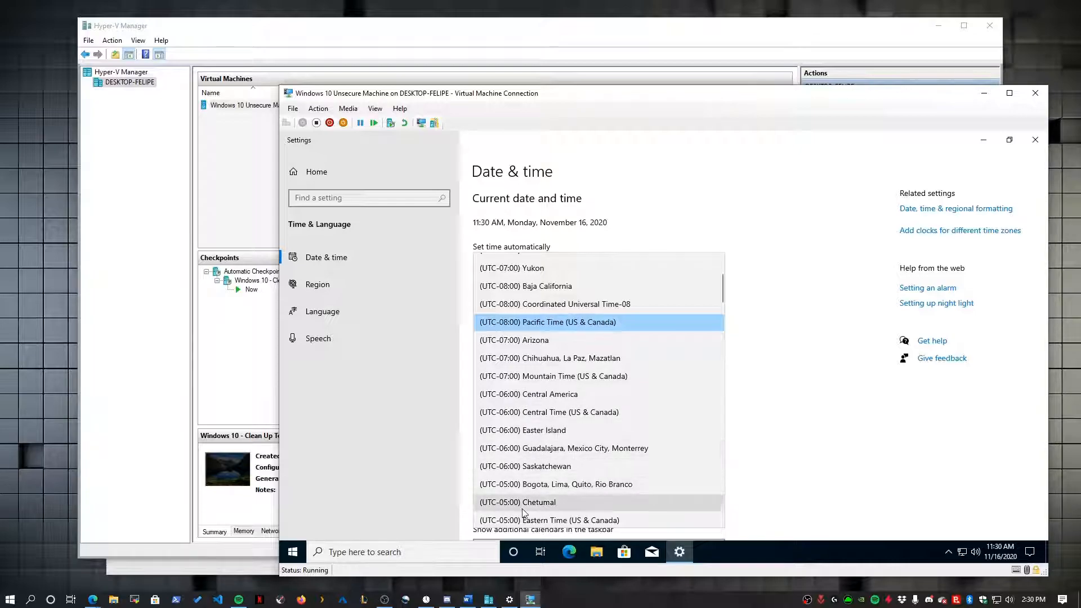
{"action": "scroll", "coordinate": [573, 418], "scroll_direction": "down", "scroll_amount": 4}
{"action": "scroll", "coordinate": [573, 418], "scroll_direction": "down", "scroll_amount": 15}
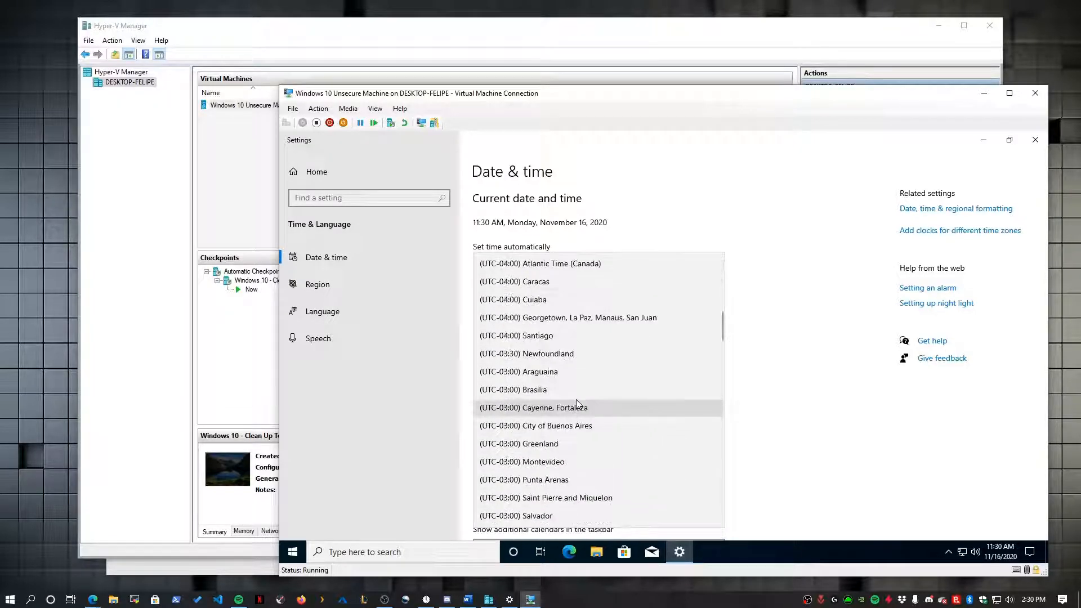
{"action": "scroll", "coordinate": [591, 372], "scroll_direction": "down", "scroll_amount": 15}
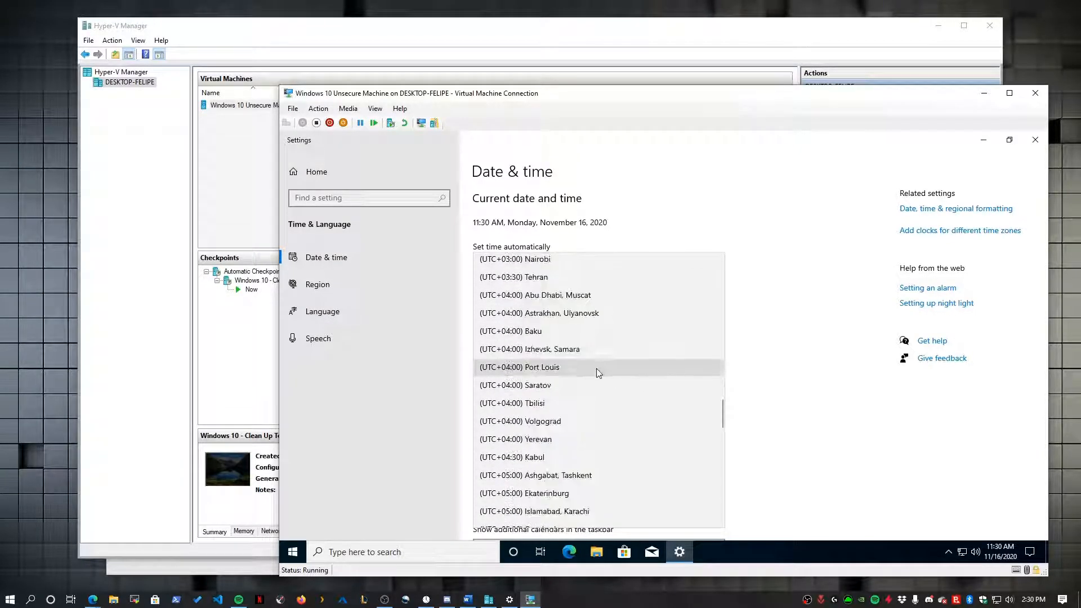
{"action": "scroll", "coordinate": [595, 380], "scroll_direction": "up", "scroll_amount": 20}
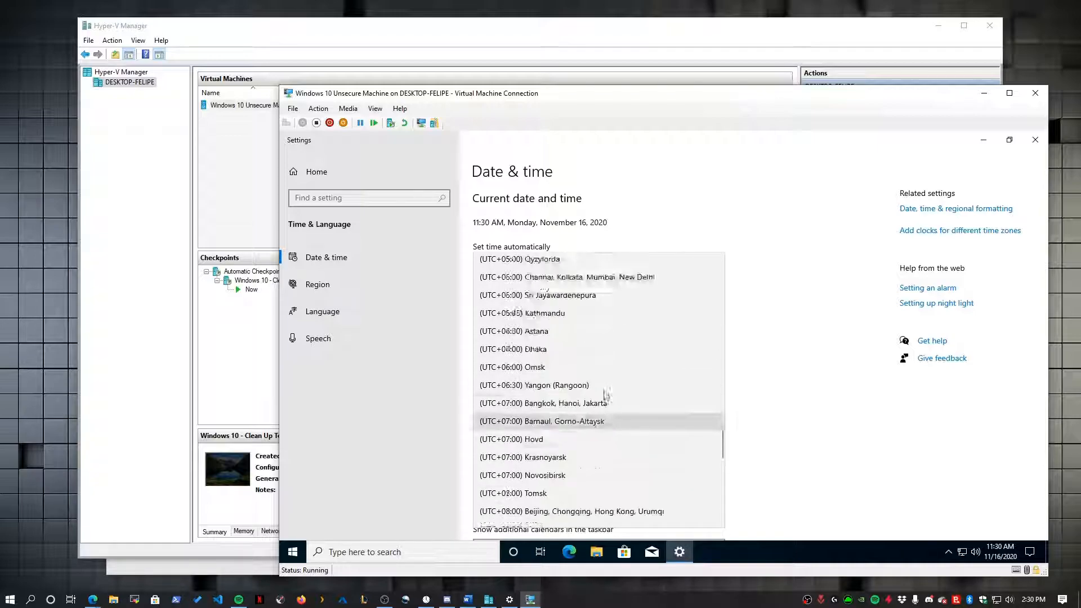
{"action": "scroll", "coordinate": [608, 428], "scroll_direction": "up", "scroll_amount": 7}
{"action": "scroll", "coordinate": [623, 422], "scroll_direction": "up", "scroll_amount": 1}
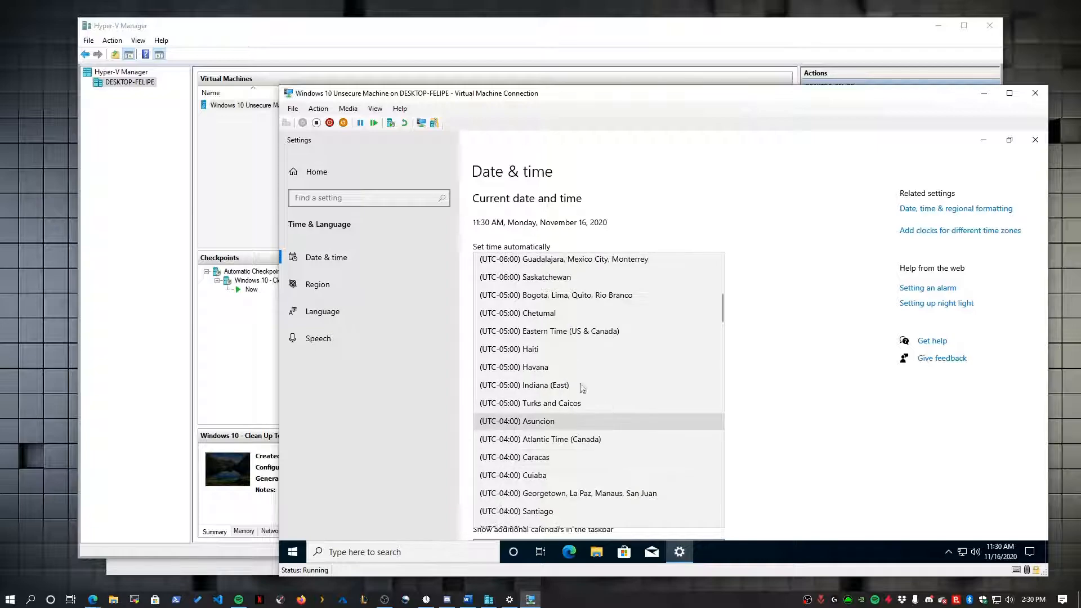
{"action": "left_click", "coordinate": [596, 333]}
{"action": "left_click", "coordinate": [1035, 140]}
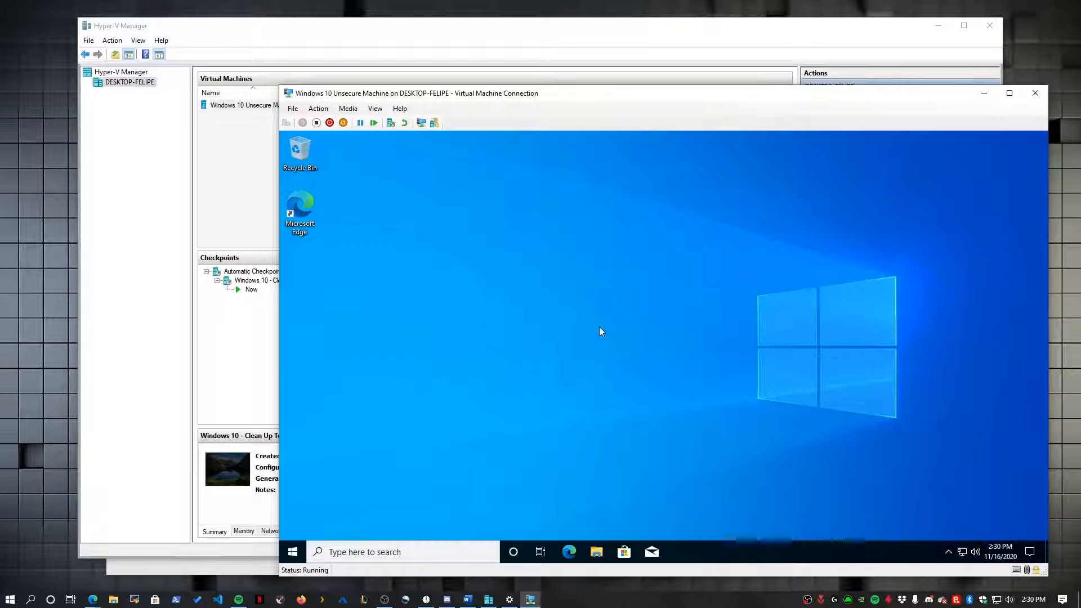
- Move the virtual machine connection window up and to the left, then refocus it
{"action": "left_click_drag", "start_coordinate": [517, 97], "coordinate": [467, 69]}
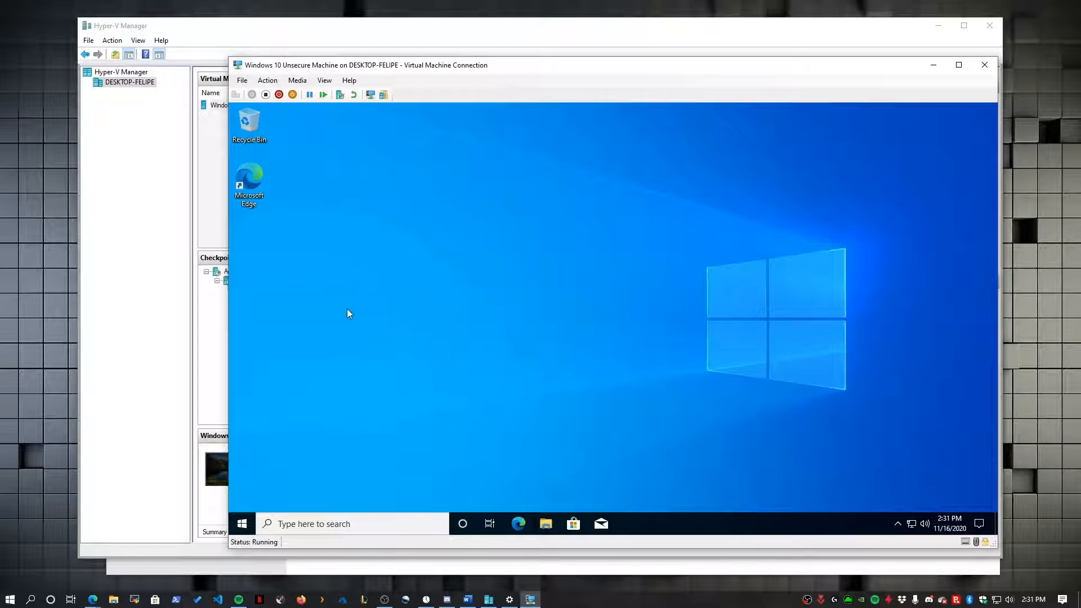
{"action": "left_click", "coordinate": [64, 186]}
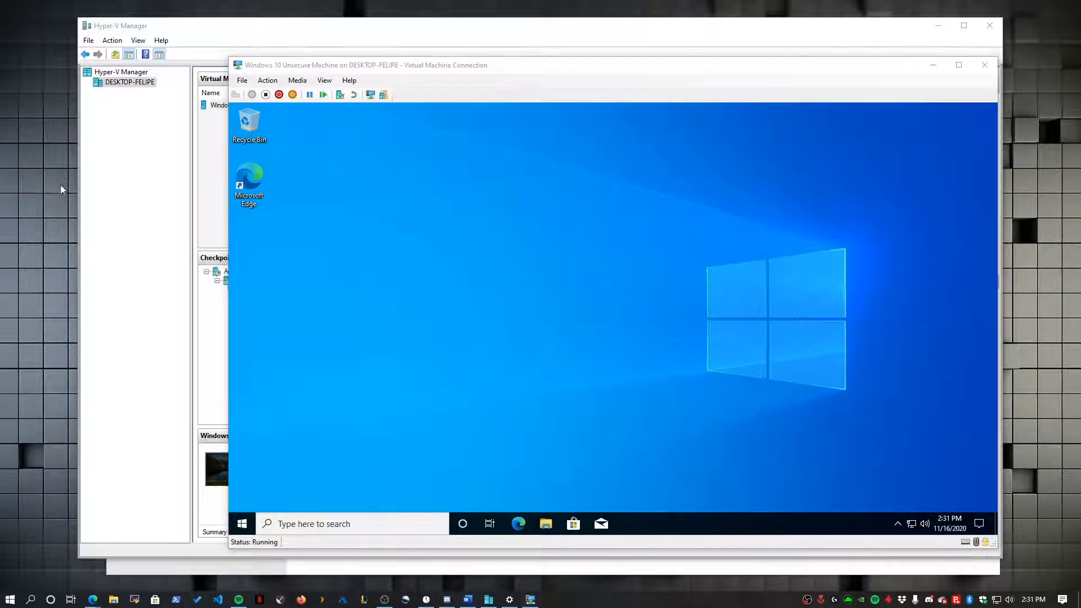
{"action": "left_click", "coordinate": [471, 363]}
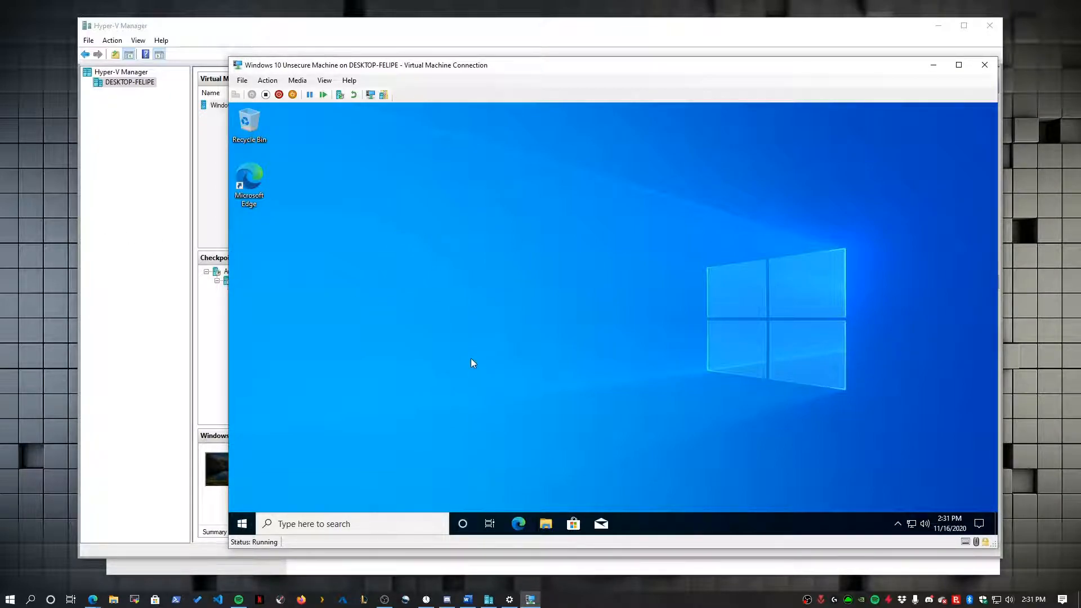